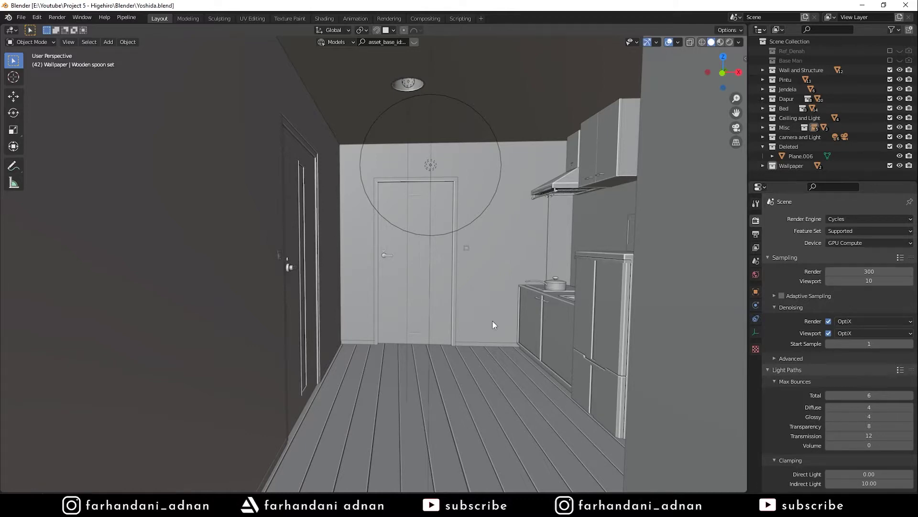
Isolate the skirting-board object in Local View and orbit around its pieces
mouse_move(459, 318)
middle_mouse_down()
mouse_move(434, 304)
mouse_move(378, 321)
mouse_move(381, 307)
mouse_move(389, 318)
middle_mouse_up()
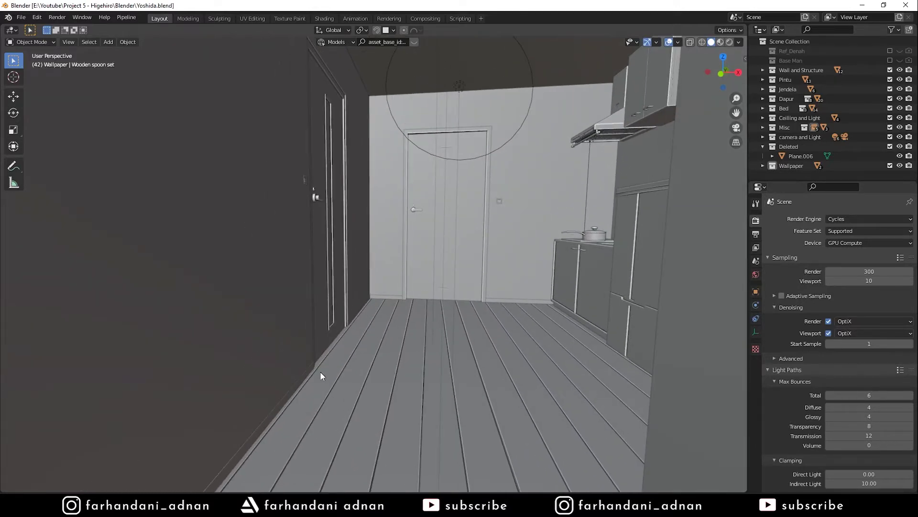
left_click(305, 374)
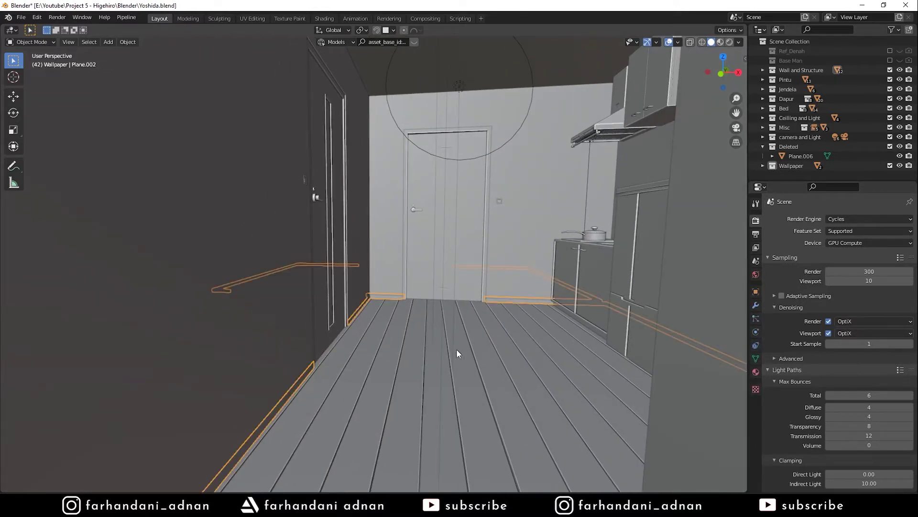
key("KP_Divide")
mouse_move(456, 349)
middle_mouse_down()
mouse_move(430, 298)
mouse_move(440, 253)
mouse_move(482, 286)
mouse_move(403, 265)
mouse_move(328, 306)
mouse_move(476, 307)
mouse_move(398, 324)
mouse_move(408, 289)
middle_mouse_up()
left_click(446, 279)
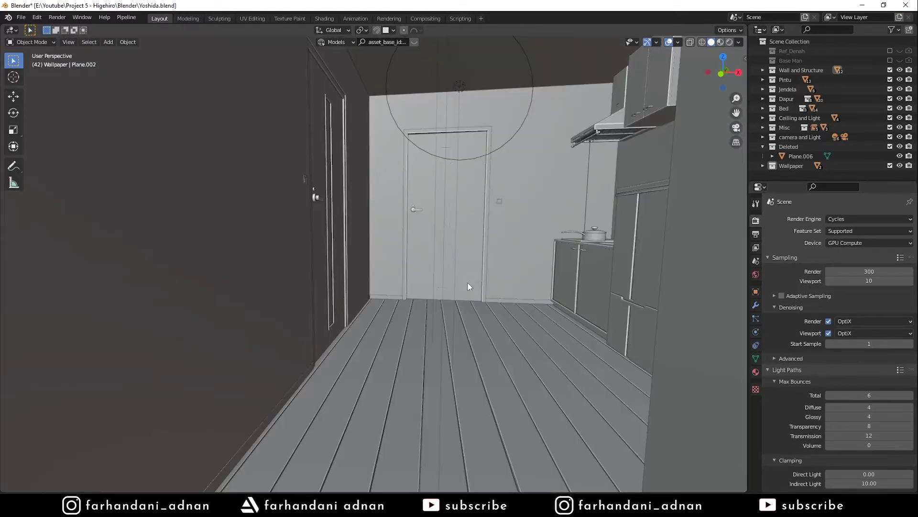
Reselect the skirting boards and isolate them again in Local View
middle_click_drag(467, 282, 452, 293)
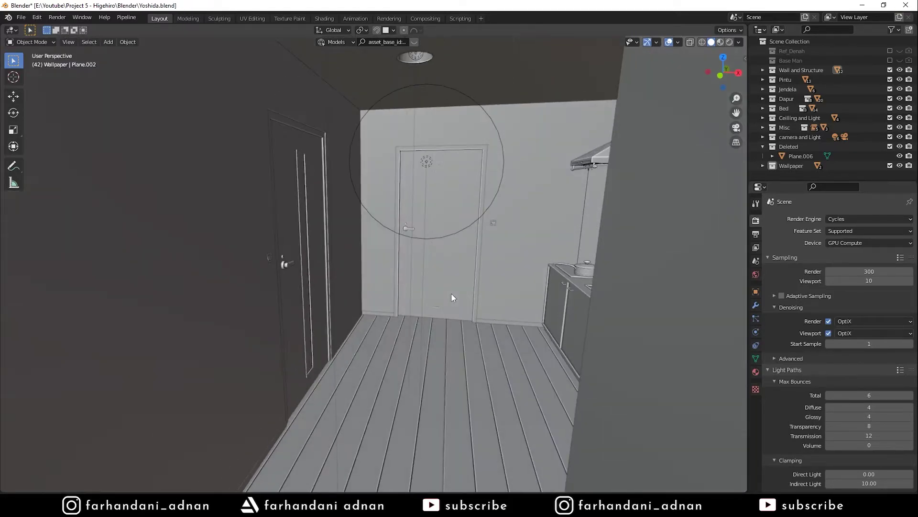
left_click(380, 312)
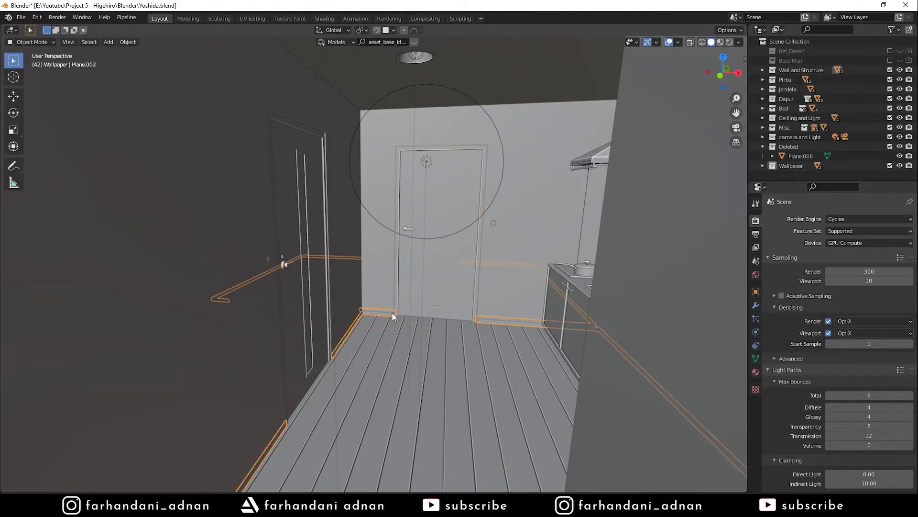
key("KP_Divide")
middle_click_drag(392, 312, 391, 277)
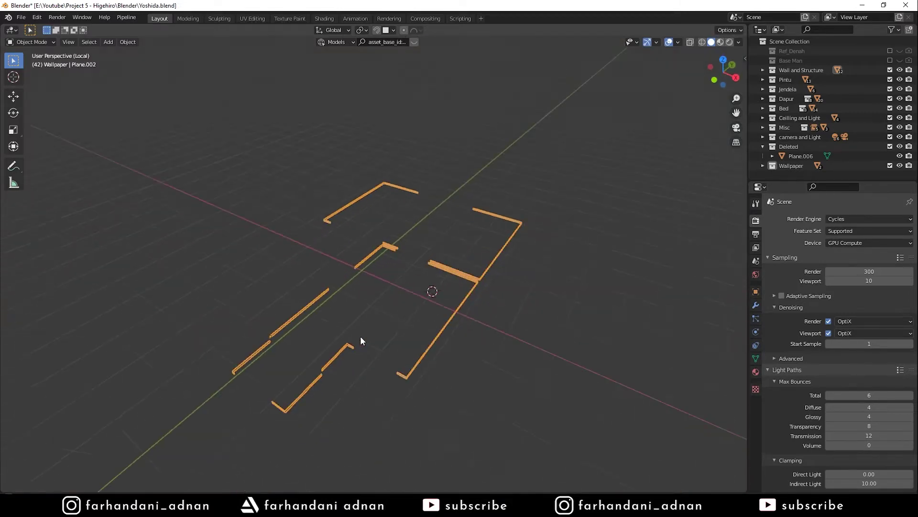
Add a temporary test plane and scale it down to a small size
scroll(409, 253, "up", 3)
key("alt+a")
key("shift+a")
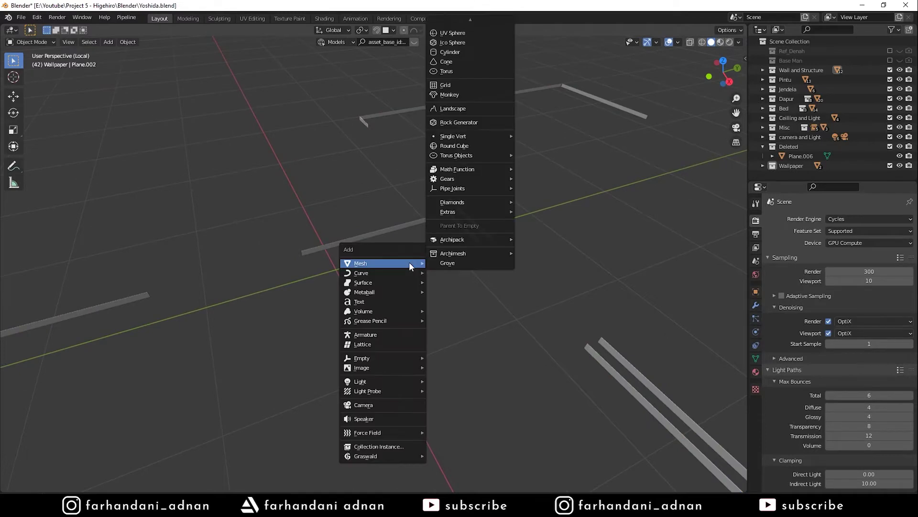
key("shift+a")
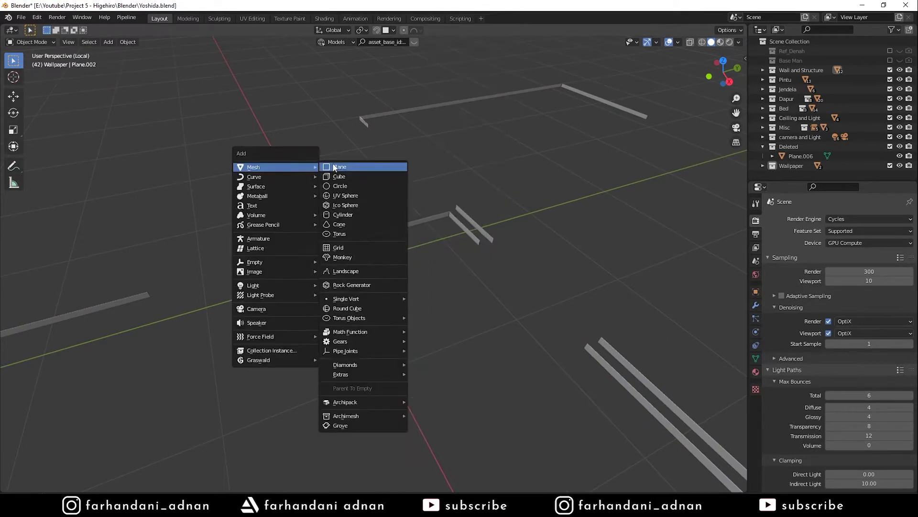
key("Escape")
key("shift+a")
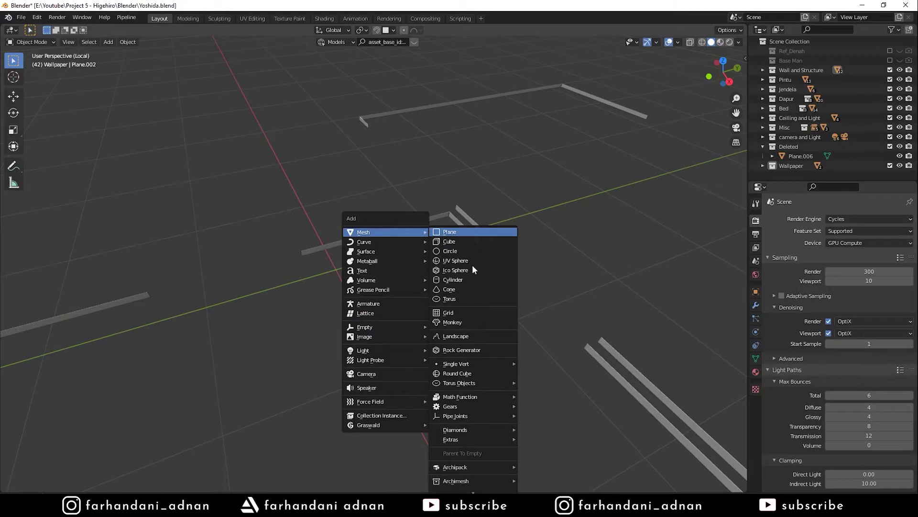
left_click(478, 232)
scroll(458, 317, "down", 3)
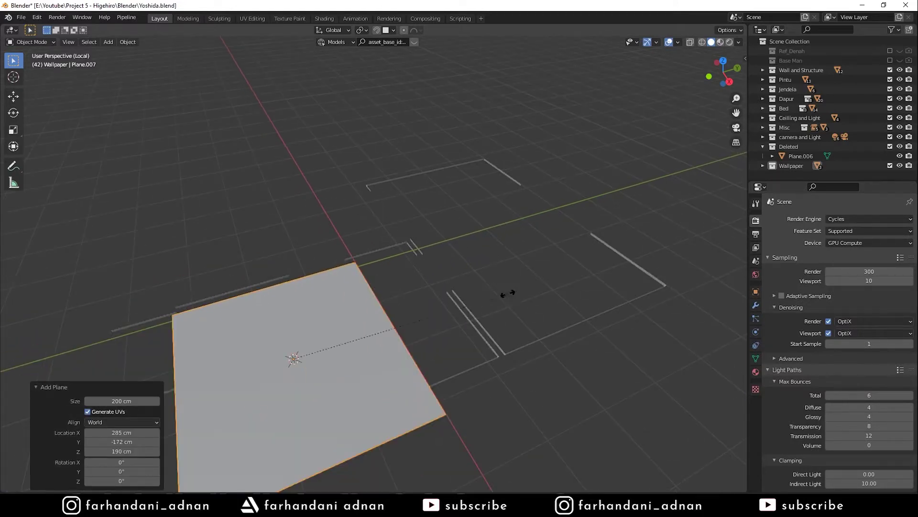
key("s")
left_click(340, 352)
Try an X-axis rotation on the test plane, cancel it, and delete the plane
scroll(402, 286, "up", 3)
scroll(444, 312, "up", 3)
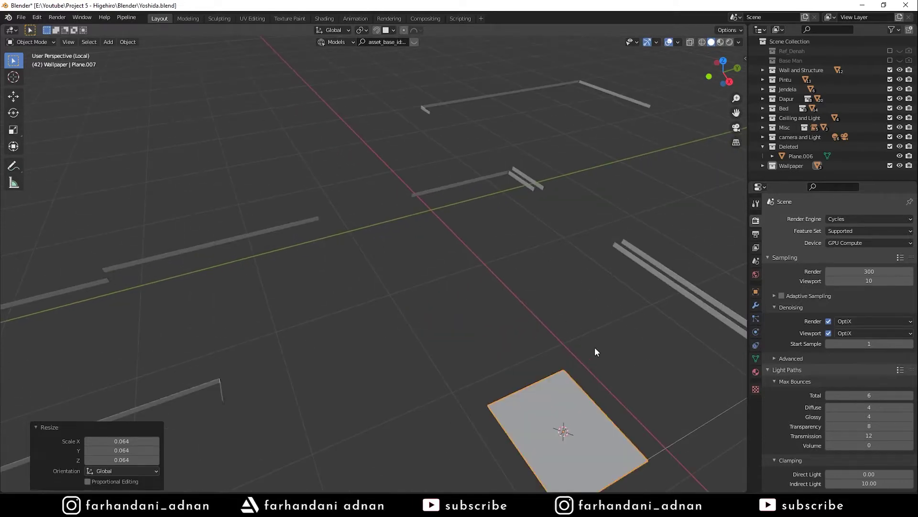
mouse_move(595, 346)
middle_mouse_down("shift")
mouse_move(556, 327)
mouse_move(556, 336)
middle_mouse_up("shift")
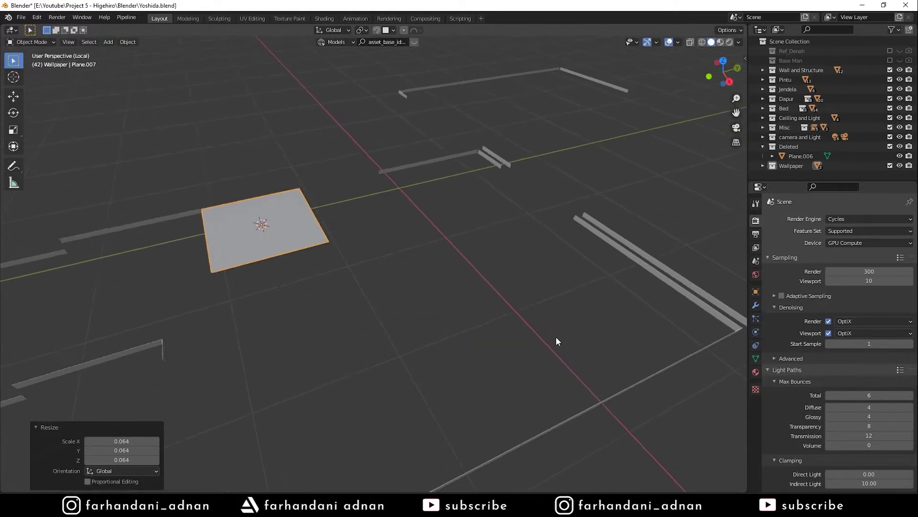
key("r")
key("x")
right_click(555, 337)
key("x")
left_click(339, 246)
Select the skirting object Plane.002 and leave Local View to show the whole room
scroll(449, 229, "up", 3)
mouse_move(449, 228)
middle_mouse_down()
mouse_move(459, 214)
mouse_move(337, 362)
mouse_move(410, 341)
middle_mouse_up()
left_click(348, 375)
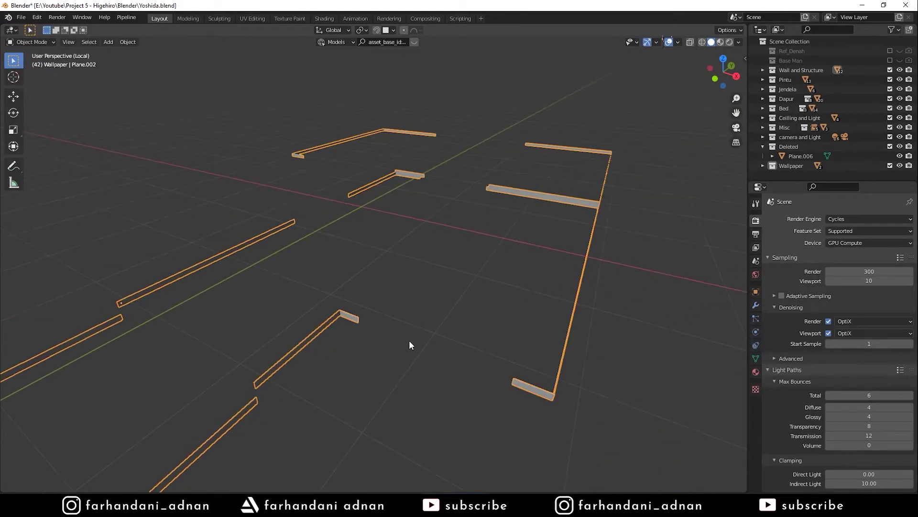
key("KP_Divide")
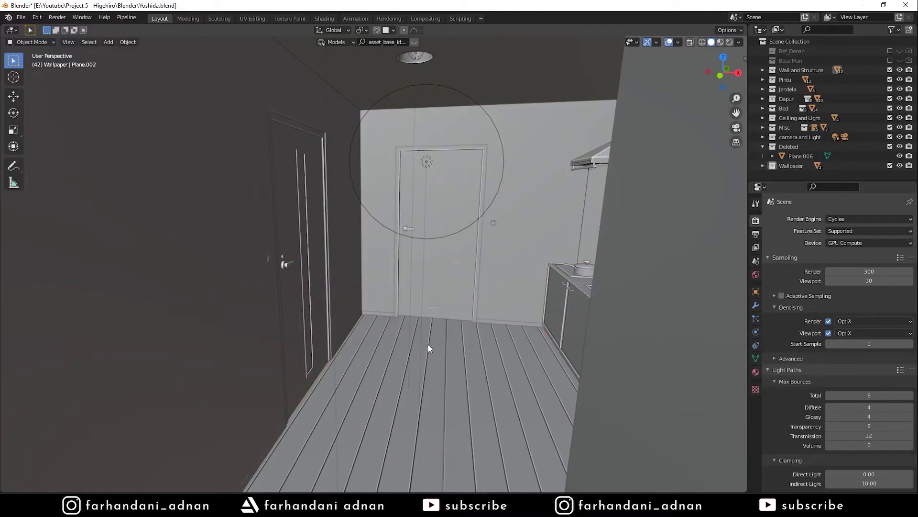
Isolate the Lantai_misah-1 floor to inspect it from below, then restore the full room
scroll(429, 345, "up", 5)
scroll(382, 335, "down", 5)
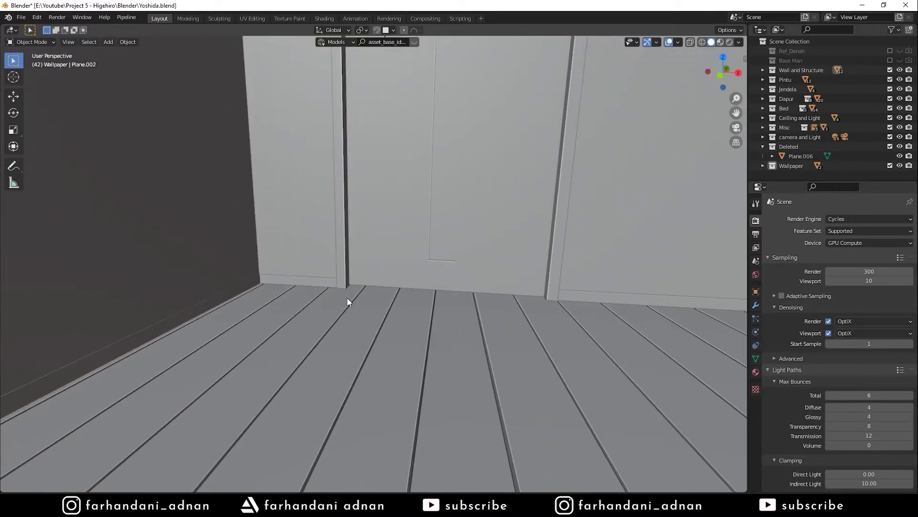
scroll(371, 270, "down", 4)
scroll(419, 268, "up", 3)
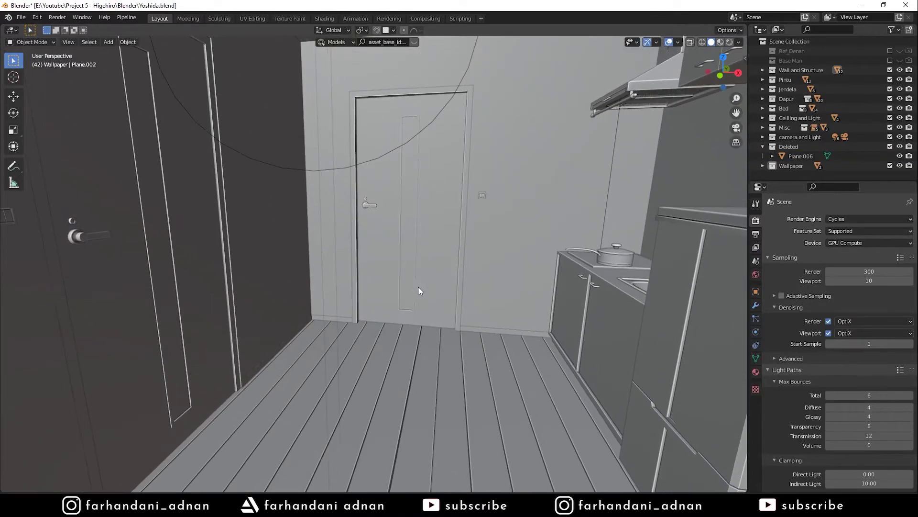
scroll(527, 317, "down", 3)
scroll(535, 302, "down", 2)
scroll(489, 277, "up", 4)
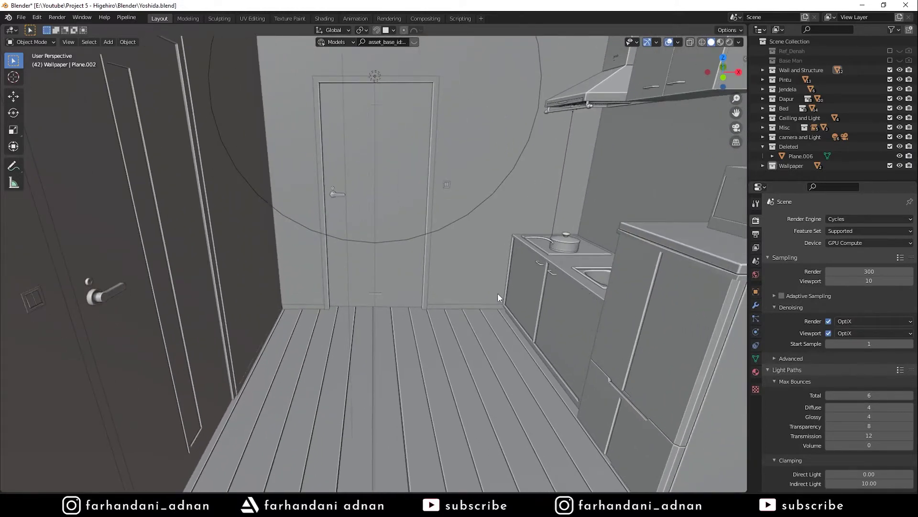
left_click(498, 343)
scroll(498, 343, "down", 3)
scroll(498, 343, "up", 3)
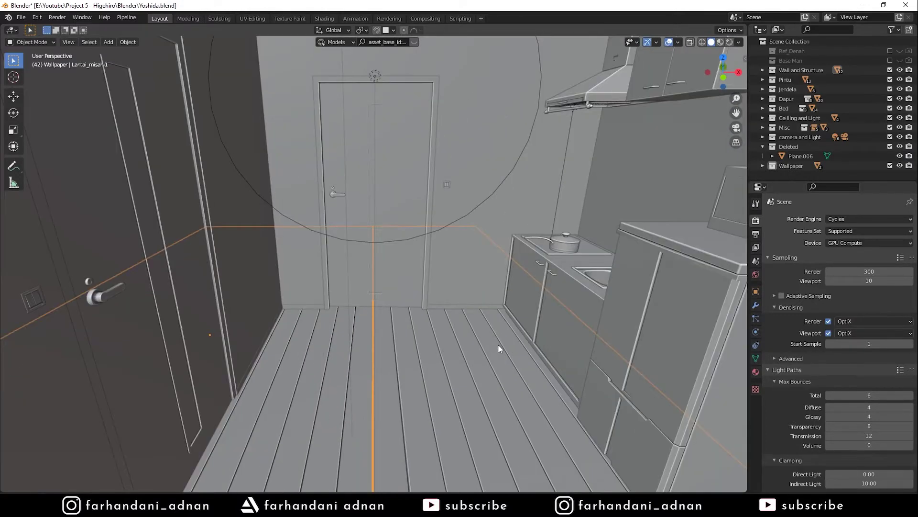
key("slash")
mouse_move(513, 342)
middle_mouse_down()
mouse_move(478, 266)
mouse_move(445, 338)
mouse_move(395, 338)
mouse_move(430, 322)
mouse_move(470, 329)
middle_mouse_up()
key("KP_Divide")
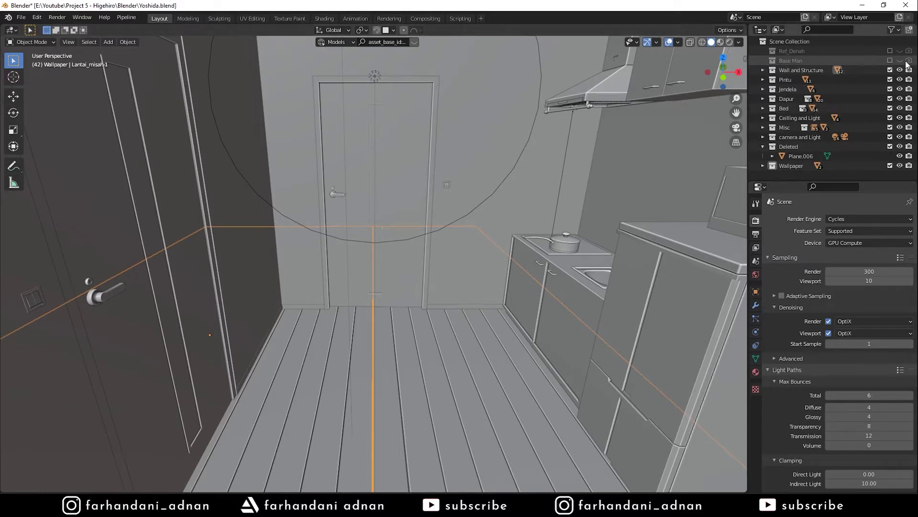
Unhide Lantai under Wall and Structure and isolate the floor slab in Local View
left_click(836, 71)
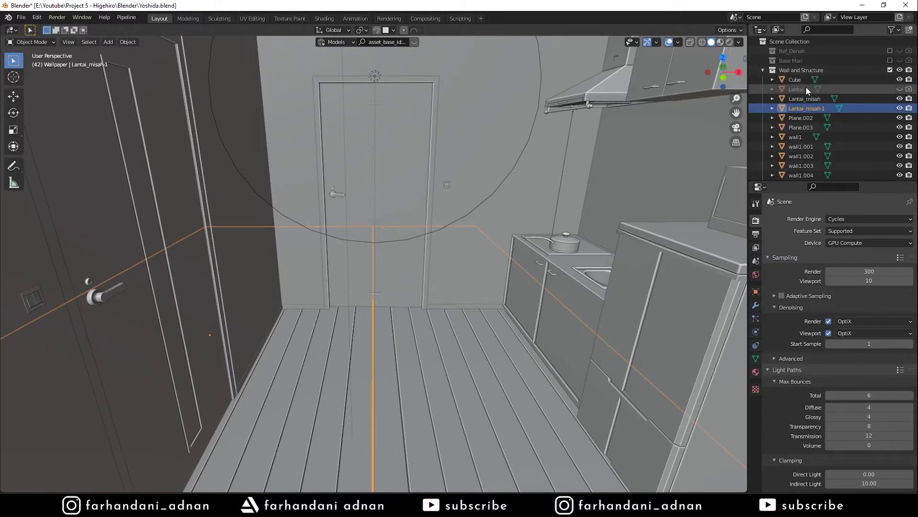
left_click(805, 89)
left_click(900, 89)
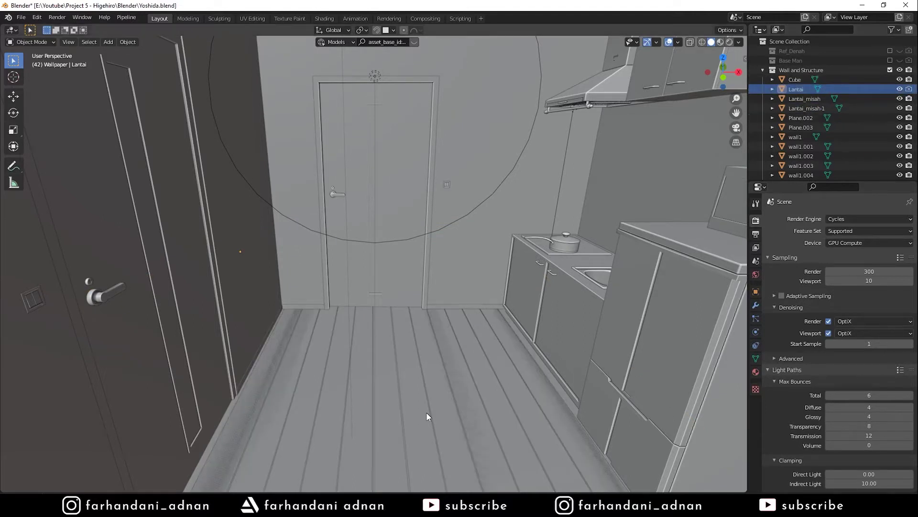
left_click(467, 392)
left_click(469, 391)
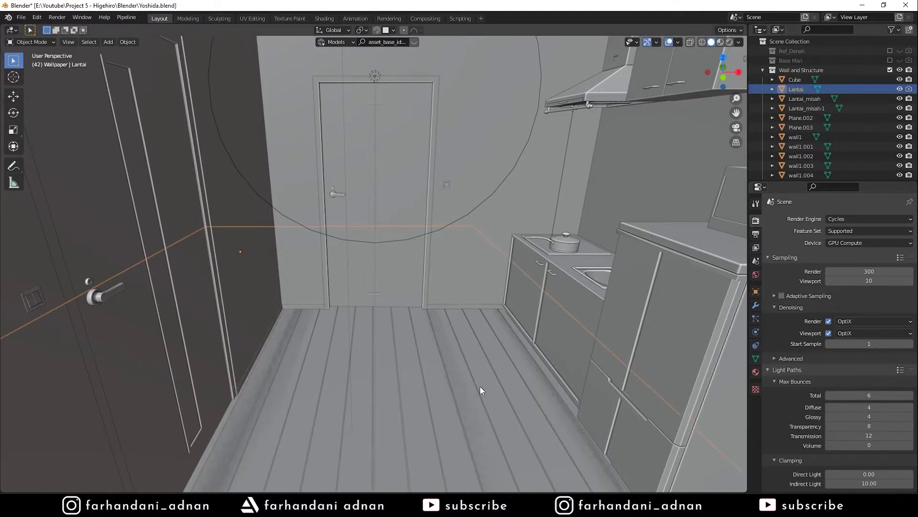
key("KP_Divide")
mouse_move(463, 381)
middle_mouse_down()
mouse_move(443, 343)
mouse_move(379, 341)
mouse_move(443, 342)
mouse_move(441, 321)
mouse_move(410, 281)
mouse_move(408, 324)
mouse_move(437, 324)
middle_mouse_up()
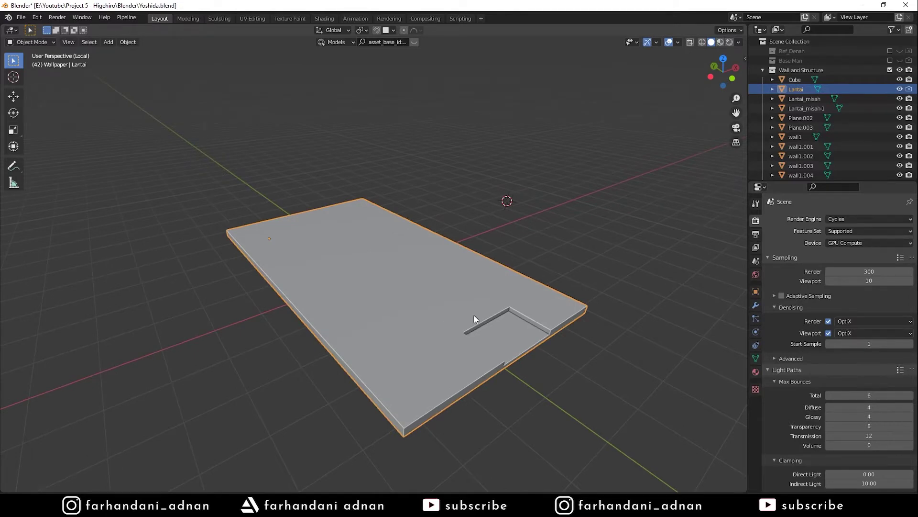
In face-select Edit Mode, select the slab's underside face and an adjacent strip
key("Tab")
mouse_move(474, 315)
middle_mouse_down()
mouse_move(445, 269)
mouse_move(449, 248)
mouse_move(462, 297)
mouse_move(479, 263)
mouse_move(476, 277)
mouse_move(473, 256)
middle_mouse_up()
key("3")
left_click(449, 237)
left_click(450, 205, "shift")
left_click(457, 218)
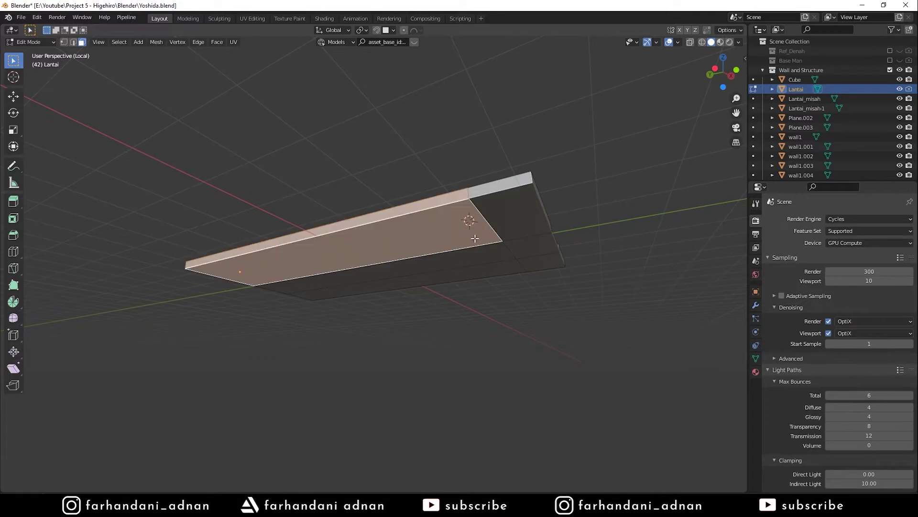
middle_click_drag(471, 235, 409, 212)
left_click(472, 215, "shift")
Delete the slab's three front side faces
middle_click_drag(546, 227, 351, 290)
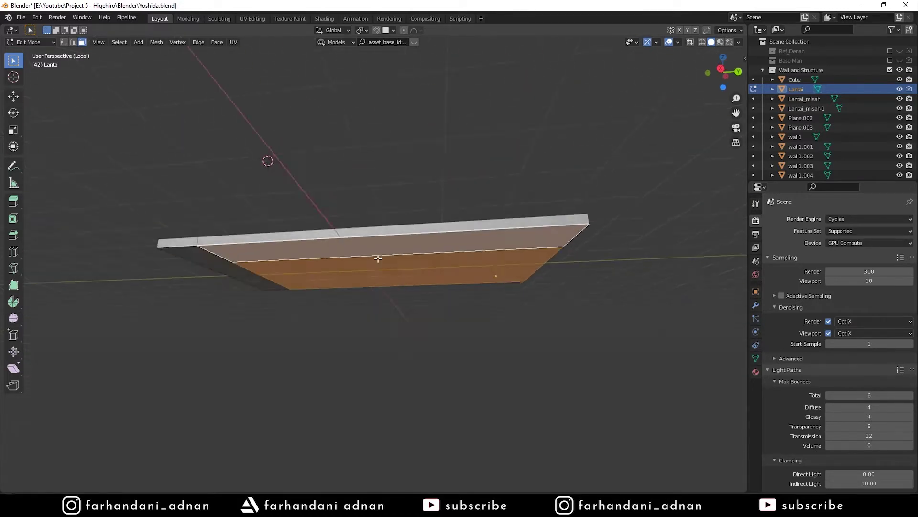
left_click(322, 297)
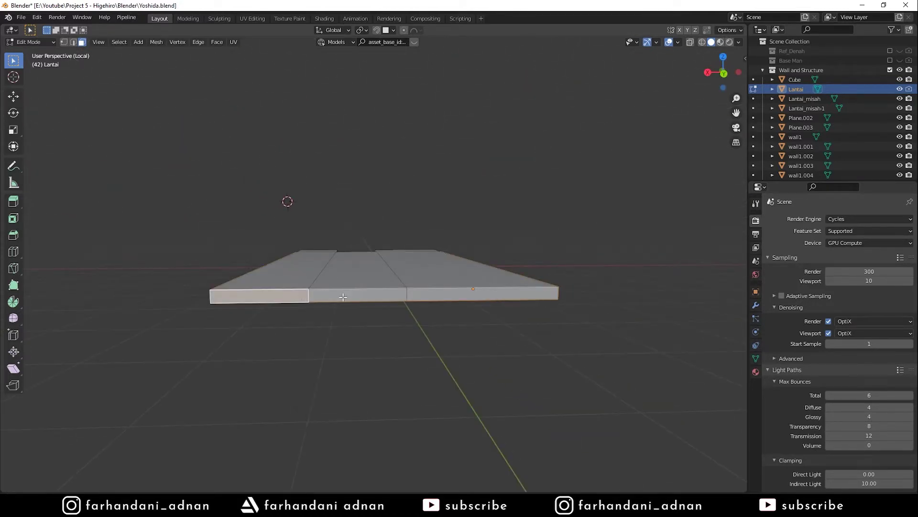
left_click(440, 290, "shift")
left_click(401, 295, "shift")
mouse_move(401, 295)
middle_mouse_down()
mouse_move(442, 284)
mouse_move(421, 289)
mouse_move(415, 307)
mouse_move(438, 343)
middle_mouse_up()
key("x")
left_click(429, 303)
Separate the three top floor strips into a new object, Lantai.001
left_click(431, 315)
left_click(373, 256, "shift")
left_click(316, 241, "shift")
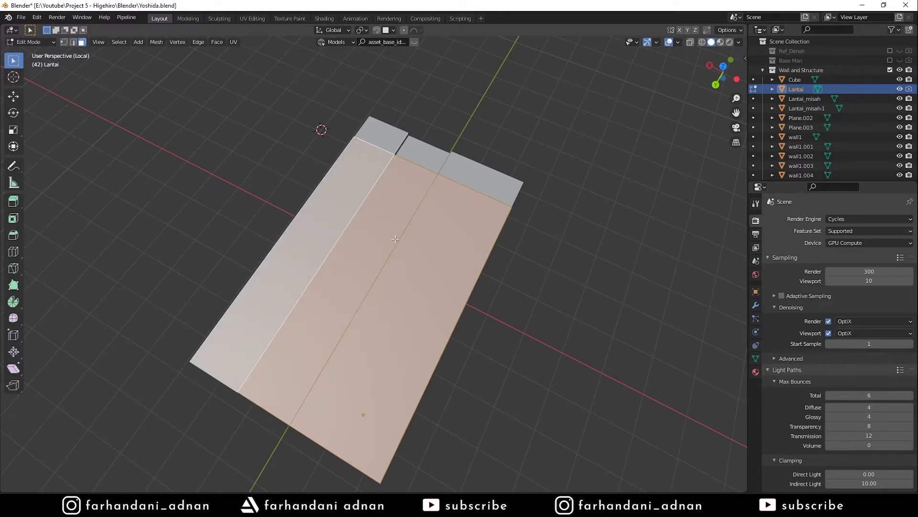
key("p")
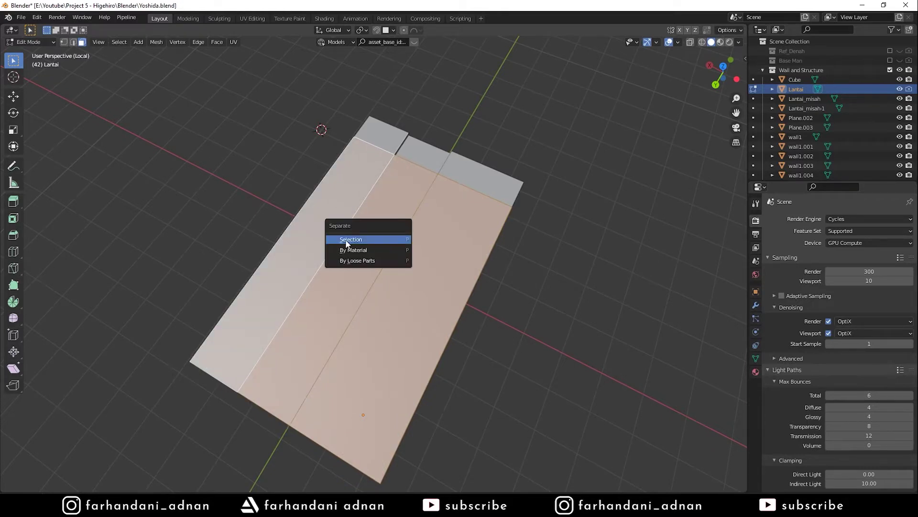
left_click(366, 240)
key("Tab")
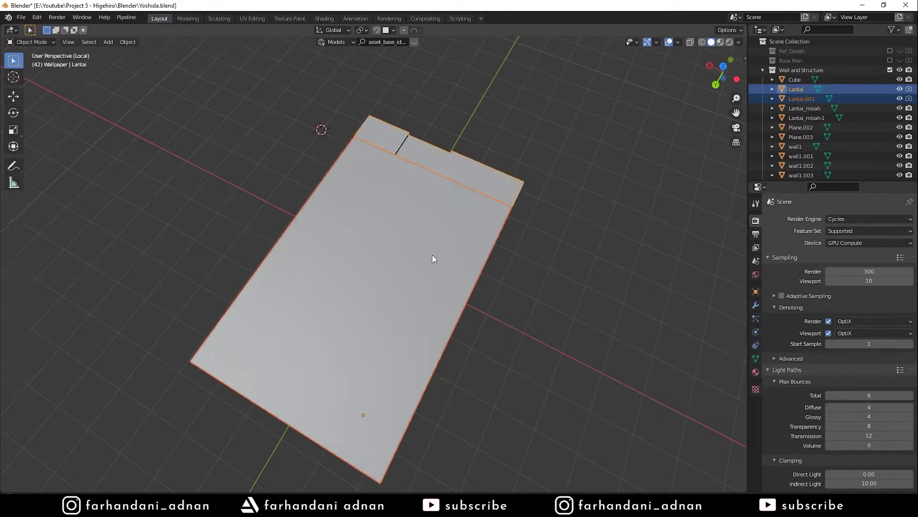
Dissolve the middle and left lengthwise edges of Lantai.001 into one face
middle_click_drag(432, 254, 454, 263)
left_click(444, 252)
mouse_move(498, 245)
middle_mouse_down()
mouse_move(406, 224)
mouse_move(521, 257)
middle_mouse_up()
key("Tab")
middle_click_drag(432, 243, 413, 264)
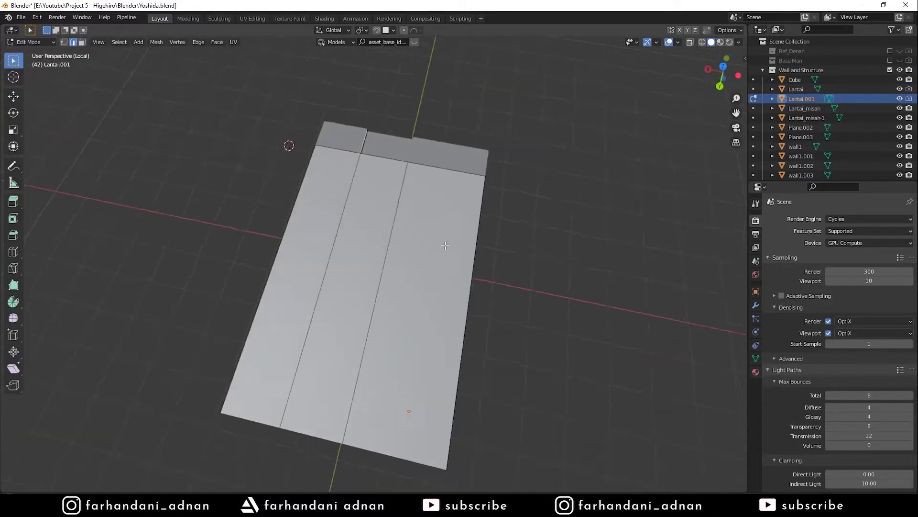
scroll(414, 264, "up", 4)
left_click(399, 236)
left_click(310, 237, "shift")
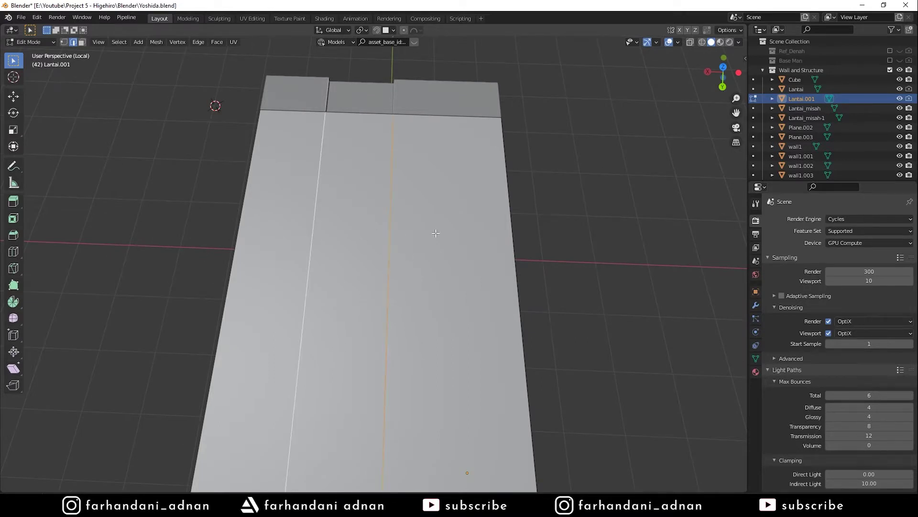
key("x")
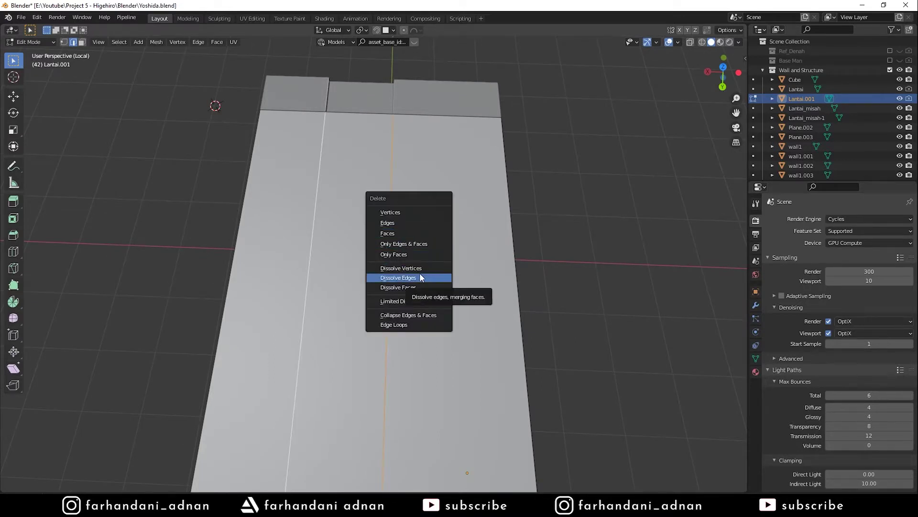
left_click(420, 276)
middle_click_drag(426, 272, 455, 252)
key("Tab")
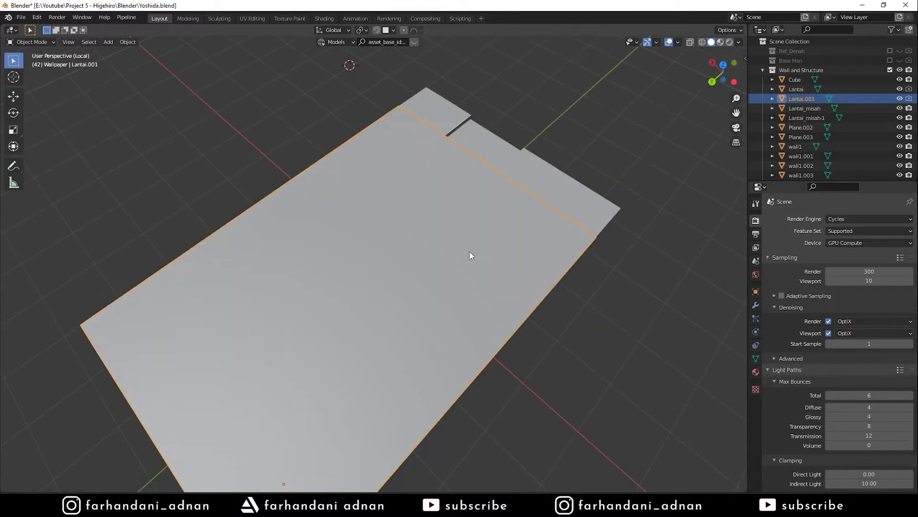
Exit Local View to check the plane, then return to Edit Mode for a loop cut
mouse_move(540, 268)
middle_mouse_down()
mouse_move(438, 217)
mouse_move(484, 267)
middle_mouse_up()
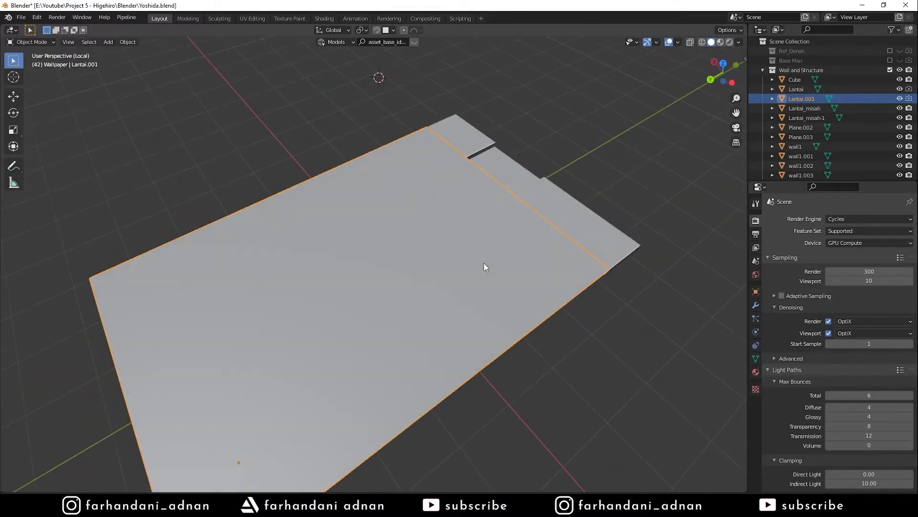
key("KP_Divide")
key("KP_Divide")
mouse_move(484, 267)
middle_mouse_down()
mouse_move(455, 343)
mouse_move(379, 243)
middle_mouse_up()
key("Tab")
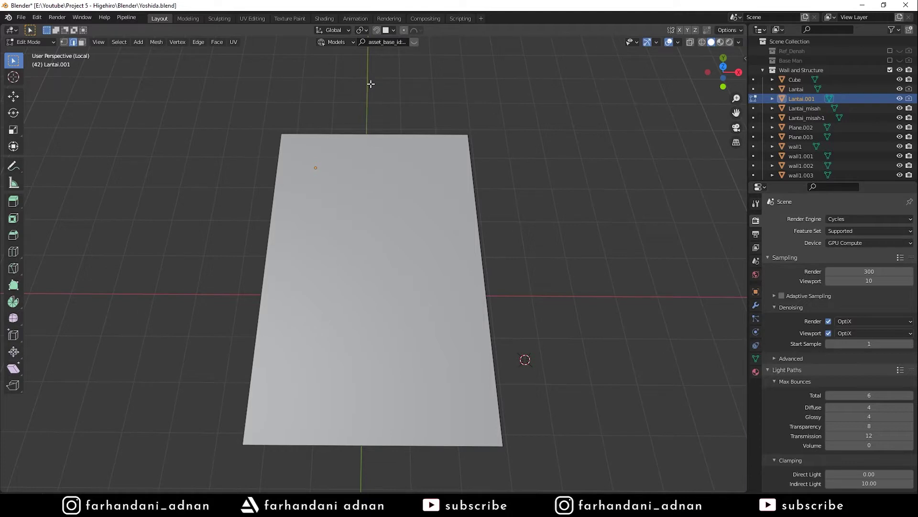
key("ctrl+r")
Add 25 evenly spaced loop cuts across the plane and widen them into thin strips
scroll(380, 131, "up", 20)
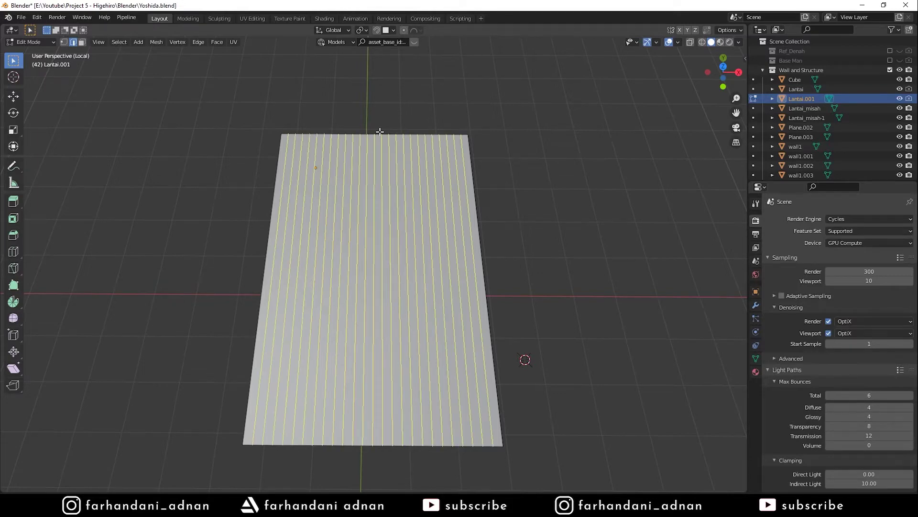
left_click(380, 132)
right_click(437, 145)
middle_click_drag(481, 158, 484, 256)
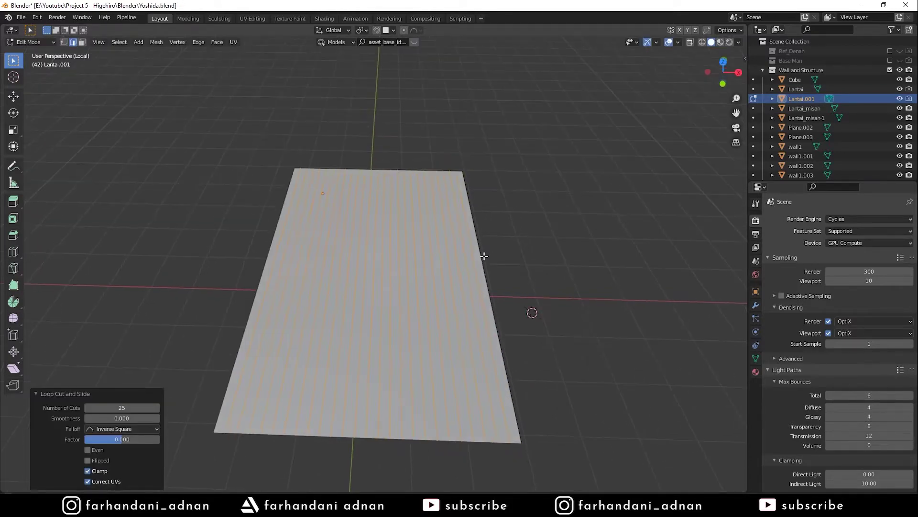
scroll(485, 258, "up", 3)
scroll(474, 306, "up", 2)
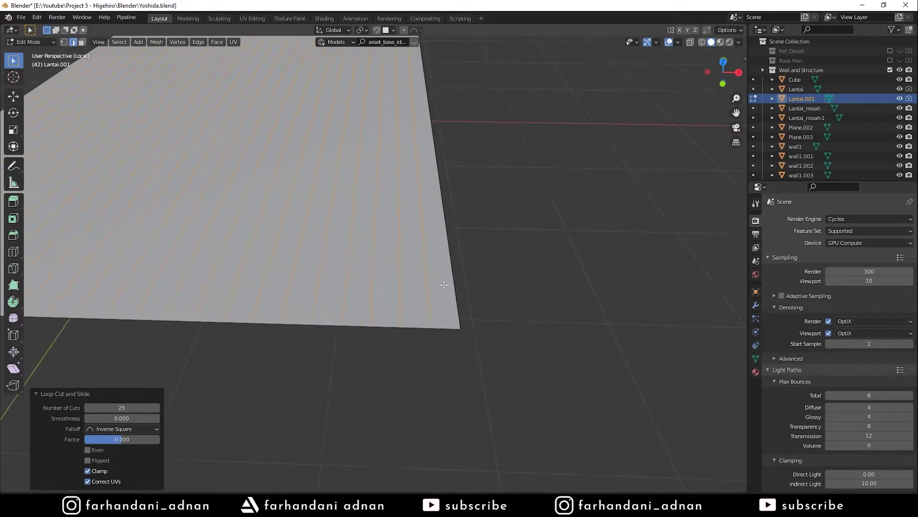
scroll(444, 284, "up", 2)
scroll(512, 309, "up", 2)
scroll(491, 311, "down", 1)
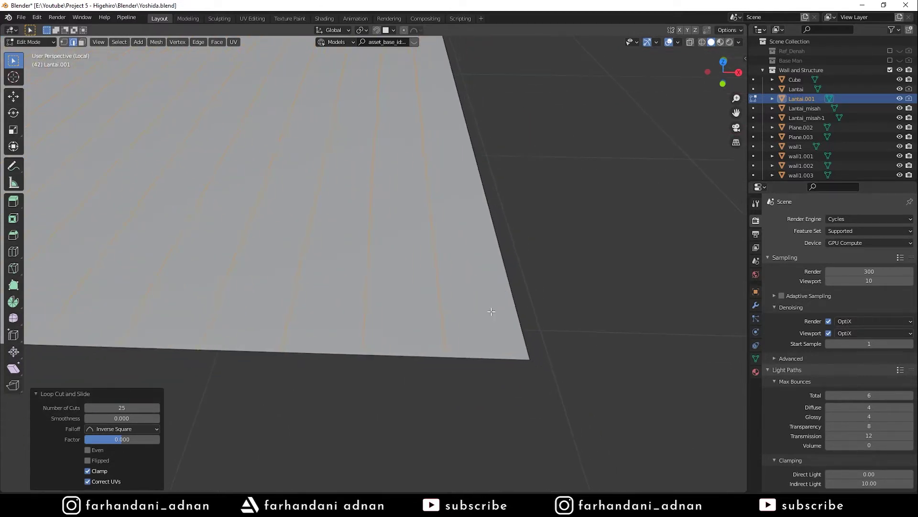
key("s")
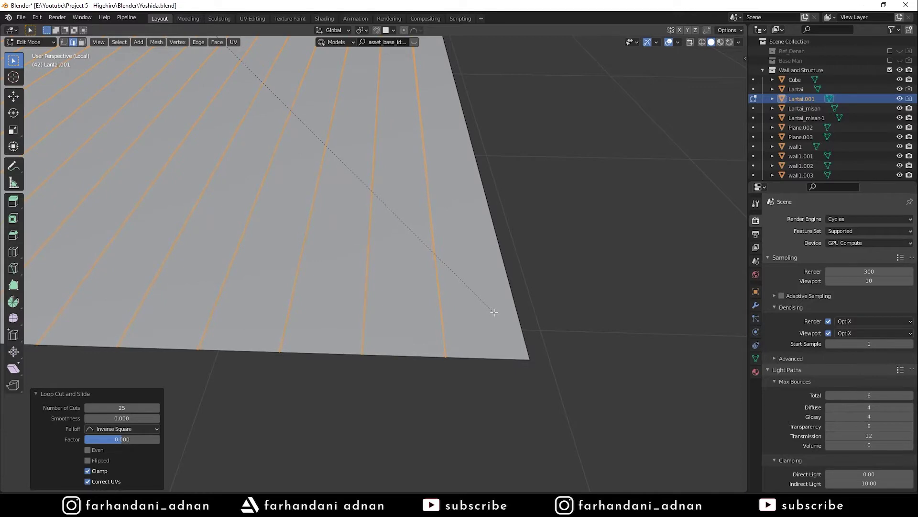
left_click(495, 313)
Delete the thin strip faces to leave gaps between the floorboards
key("x")
left_click(477, 239)
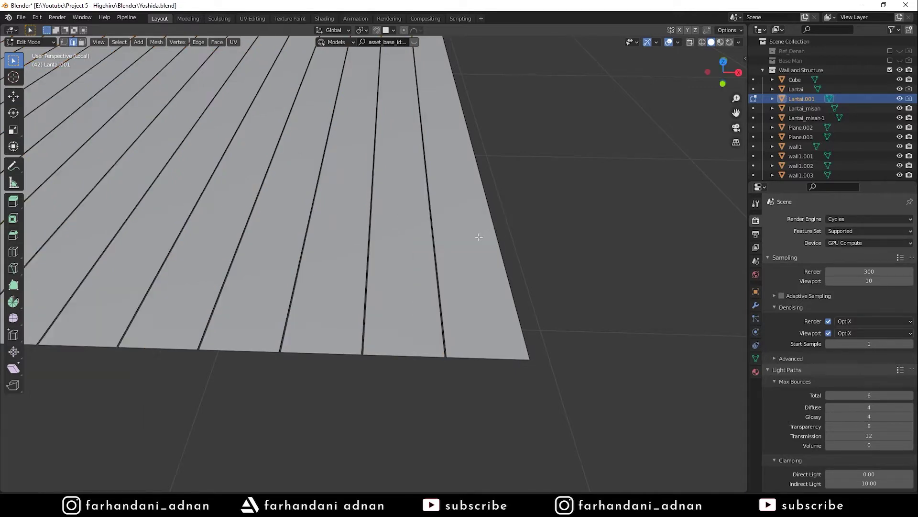
scroll(503, 240, "down", 5)
key("Tab")
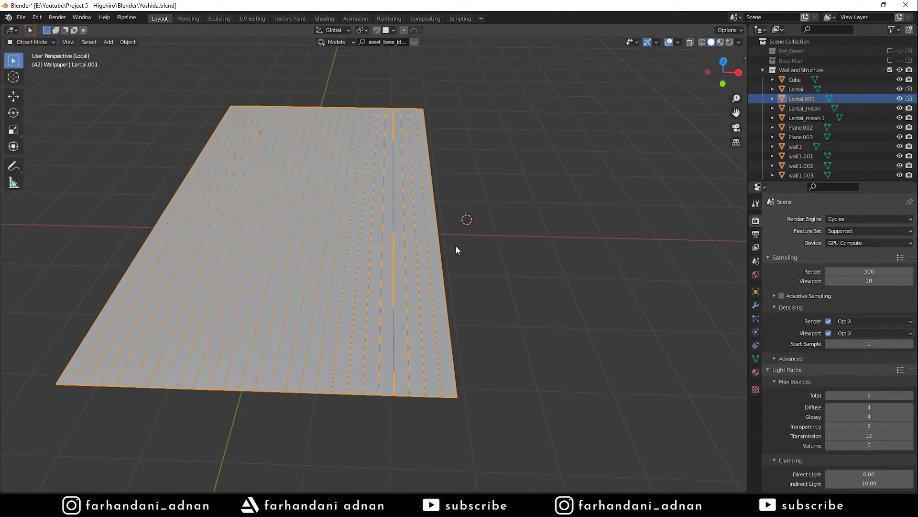
Open the floor's modifier properties and the Add Modifier list
left_click(544, 281)
scroll(495, 288, "up", 4)
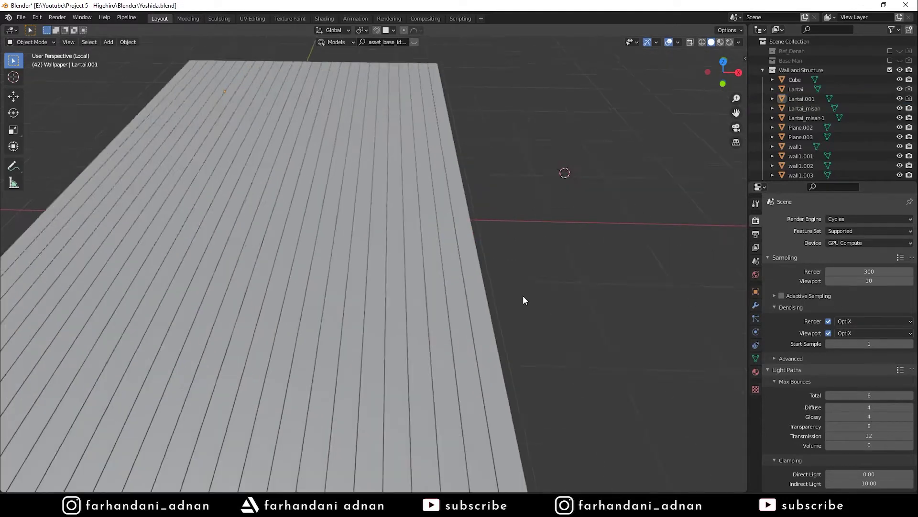
scroll(524, 295, "up", 2)
left_click(755, 305)
left_click(810, 218)
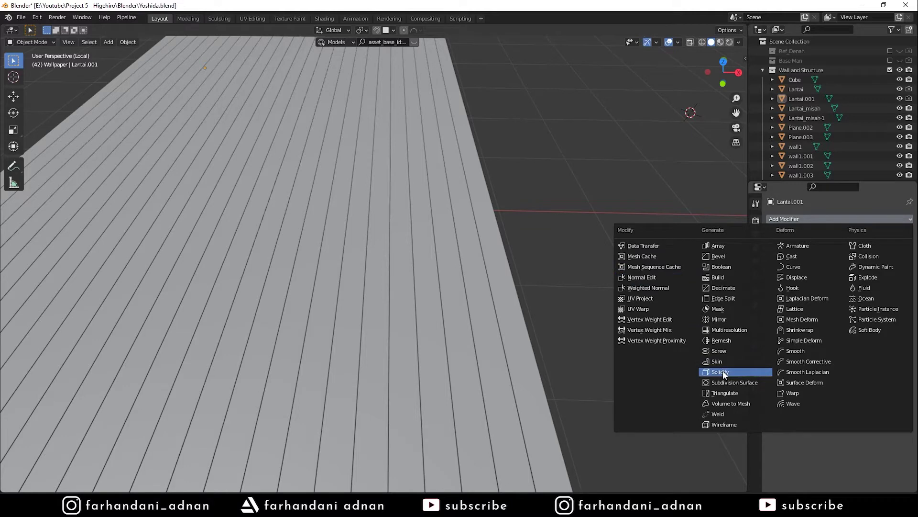
Apply a 14.7 cm Solidify modifier to the floorboards and hide Lantai and Lantai.001
left_click(744, 375)
scroll(737, 373, "down", 5)
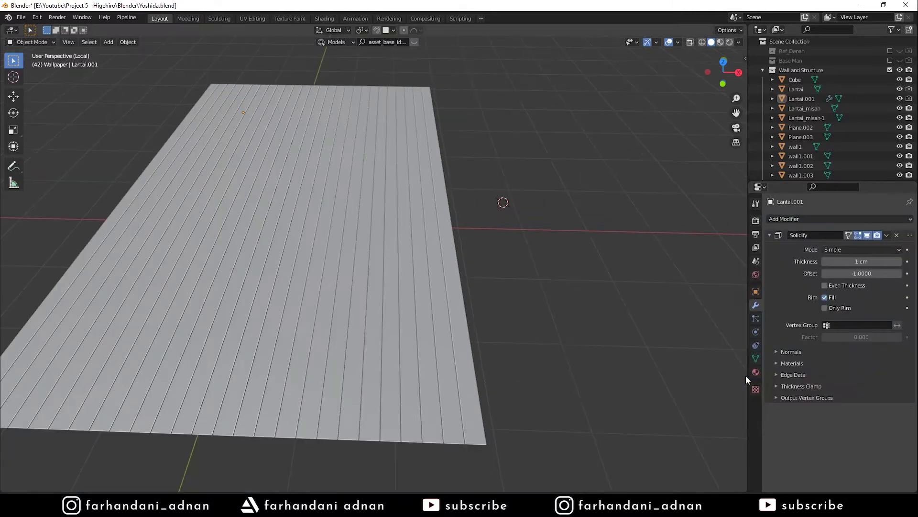
middle_click_drag(669, 344, 536, 314)
mouse_move(861, 261)
left_mouse_down()
mouse_move(899, 261)
mouse_move(842, 261)
left_mouse_up()
mouse_move(479, 239)
middle_mouse_down()
mouse_move(432, 258)
mouse_move(536, 300)
mouse_move(518, 301)
mouse_move(511, 321)
mouse_move(502, 304)
middle_mouse_up()
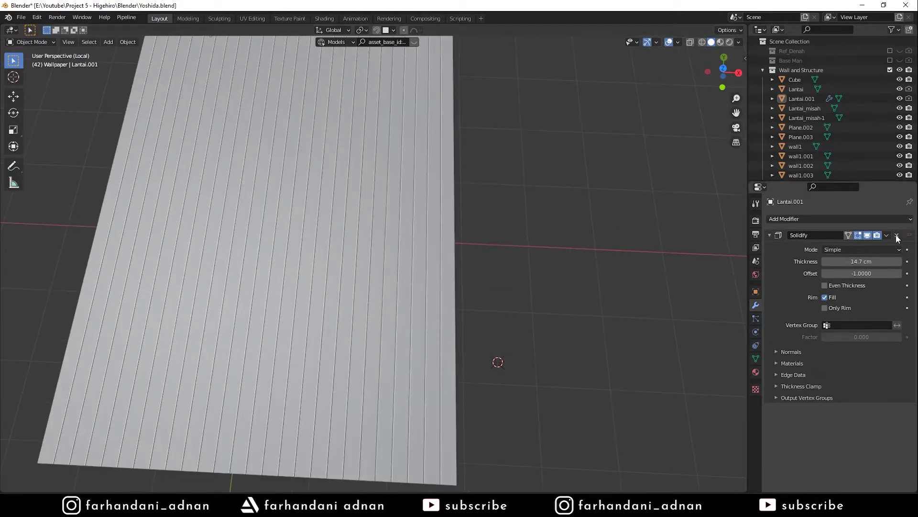
left_click(888, 236)
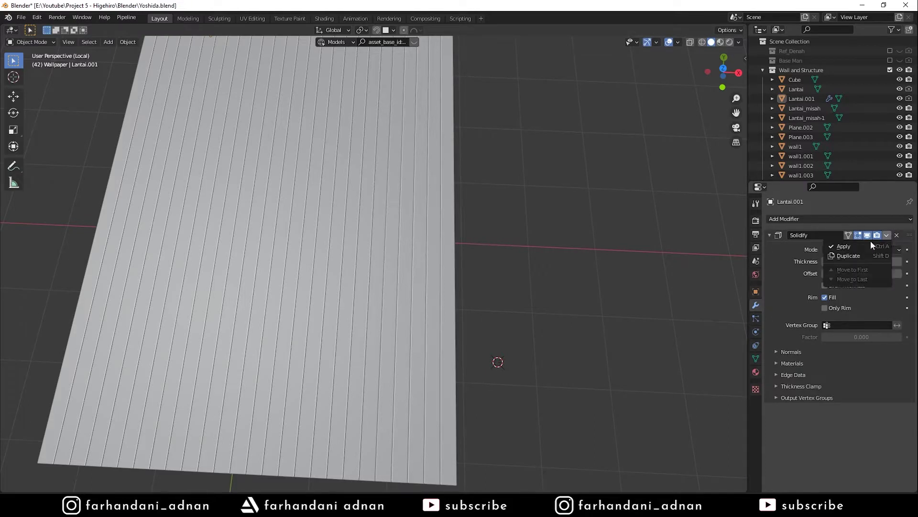
left_click(897, 235)
left_click(863, 91, "ctrl")
left_click(898, 99)
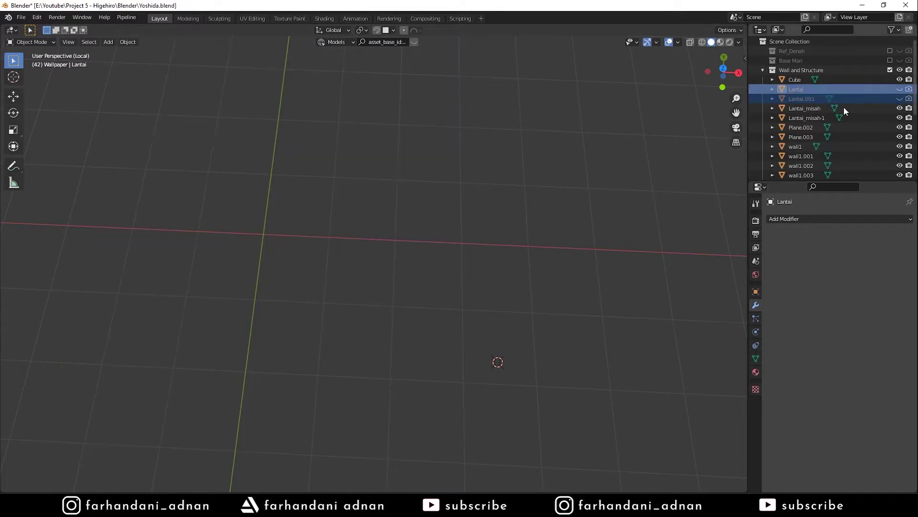
Return to the full room, inspect Lantai_misah-1 in isolation, and save the file
key("KP_Divide")
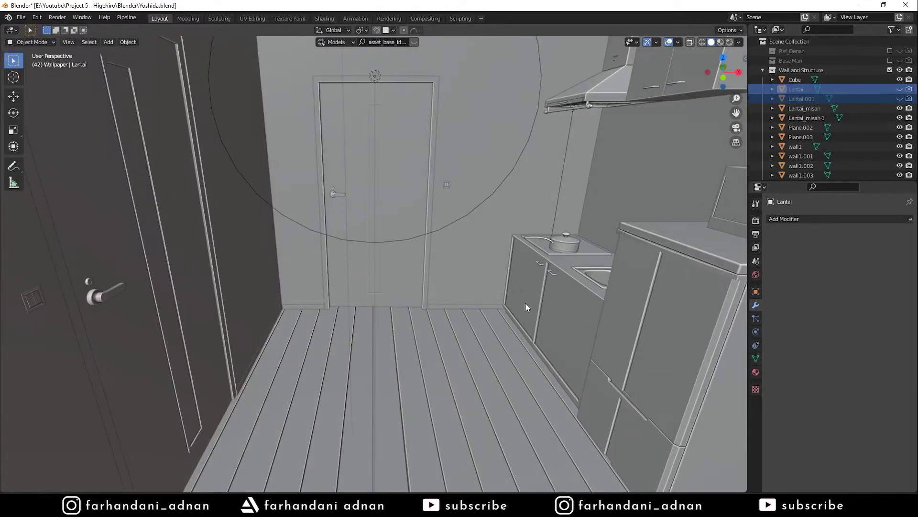
left_click(522, 350)
scroll(527, 277, "down", 3)
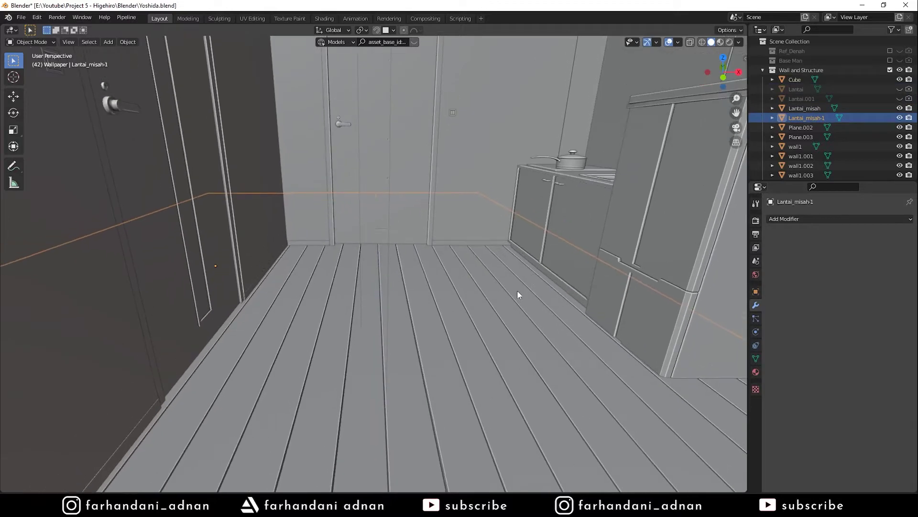
middle_click_drag(517, 290, 515, 294)
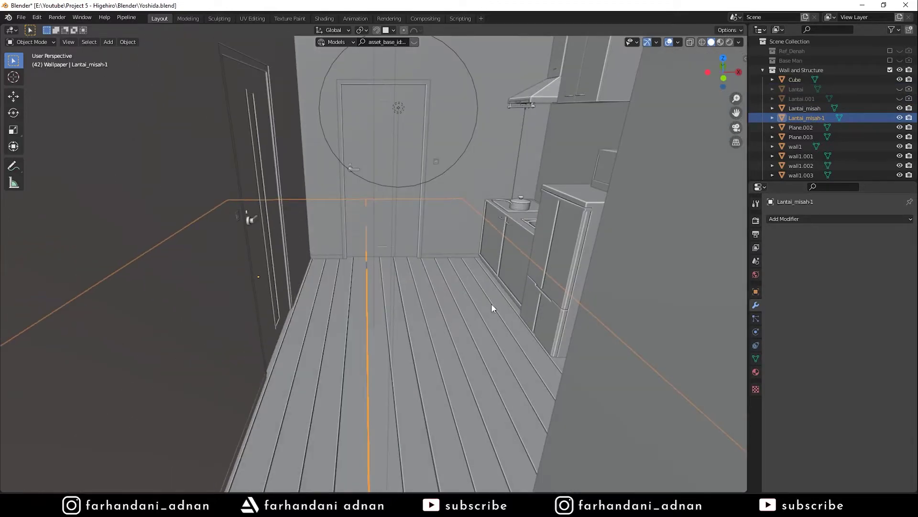
key("KP_Divide")
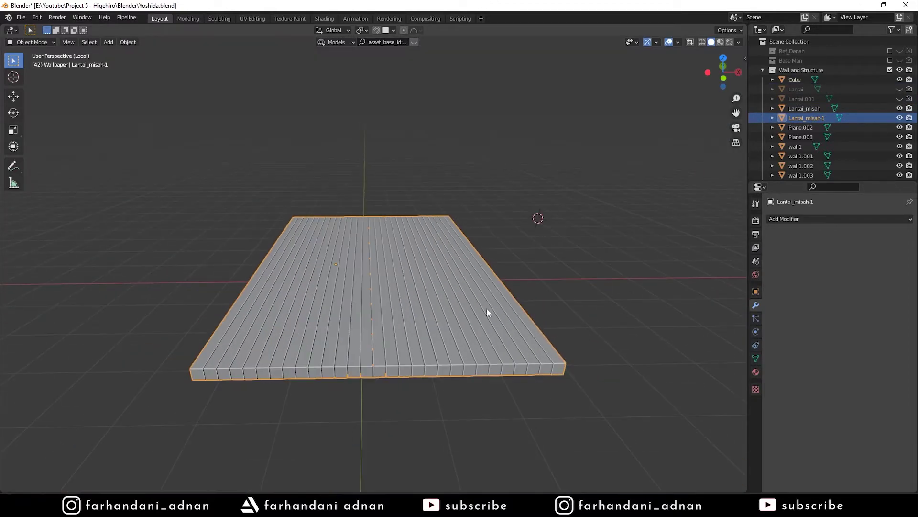
key("KP_Divide")
mouse_move(491, 297)
middle_mouse_down()
mouse_move(395, 223)
mouse_move(501, 248)
mouse_move(498, 225)
mouse_move(454, 269)
middle_mouse_up()
key("ctrl+s")
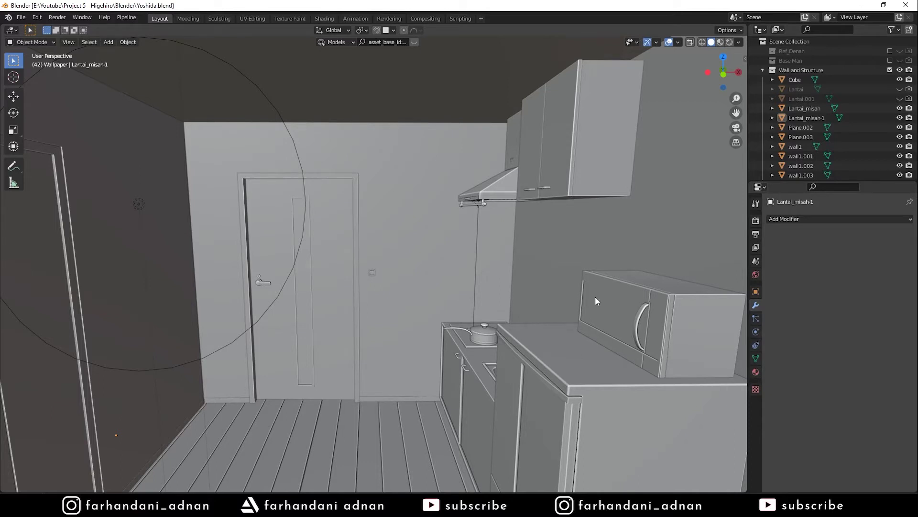
left_click(615, 301)
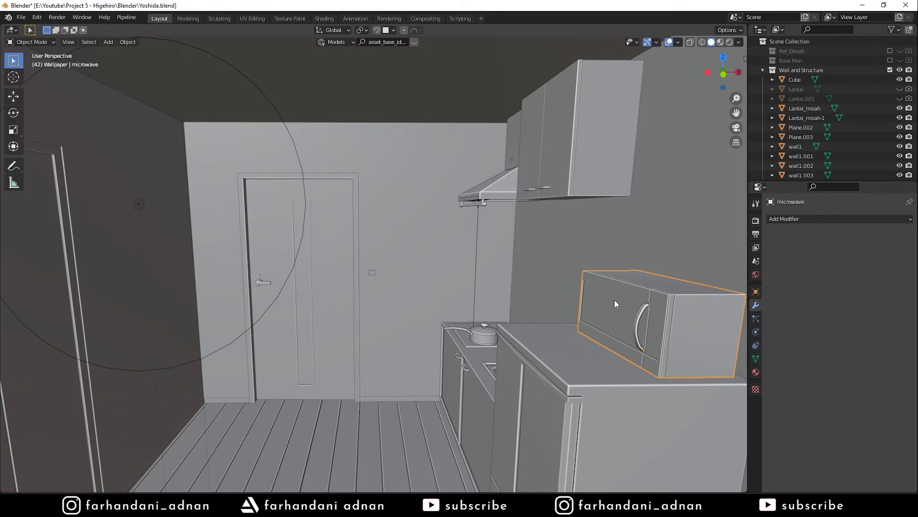
left_click(668, 317)
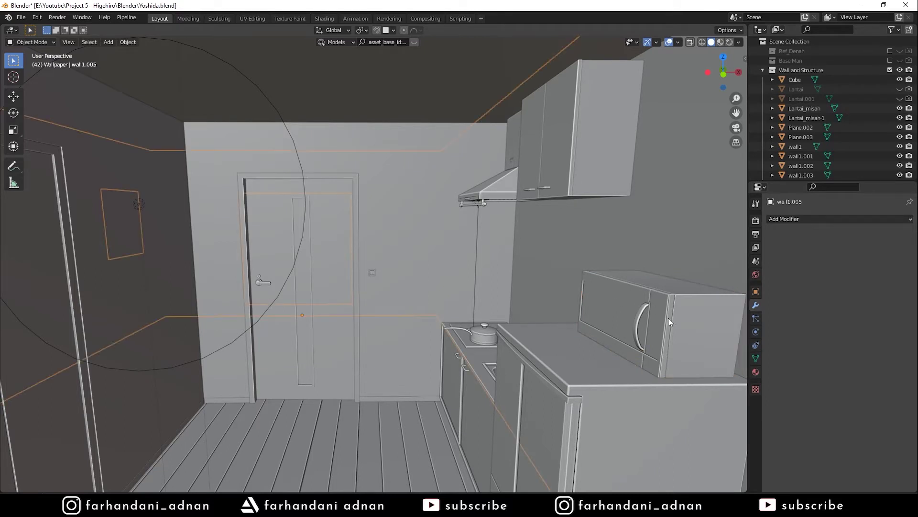
left_click(495, 191)
middle_click_drag(494, 191, 491, 220)
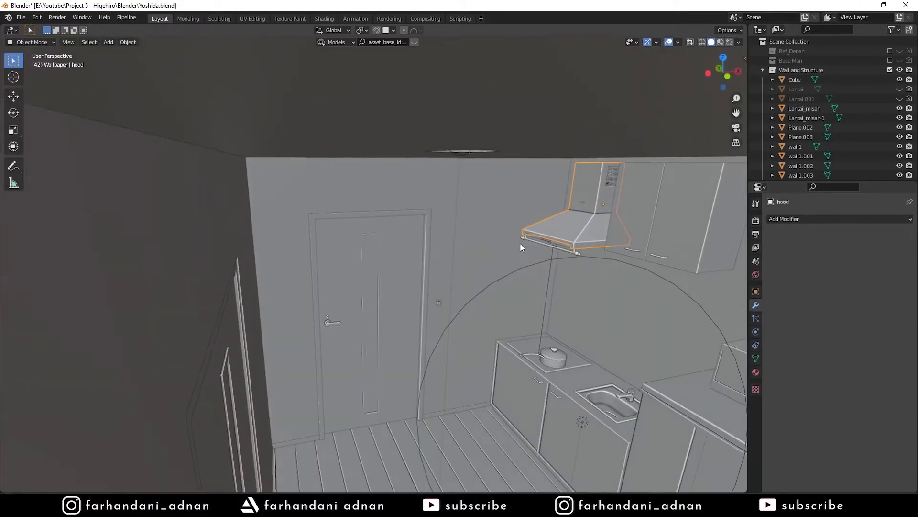
scroll(469, 197, "up", 3)
left_click(493, 339)
mouse_move(555, 360)
middle_mouse_down()
mouse_move(584, 376)
mouse_move(559, 331)
mouse_move(487, 270)
middle_mouse_up()
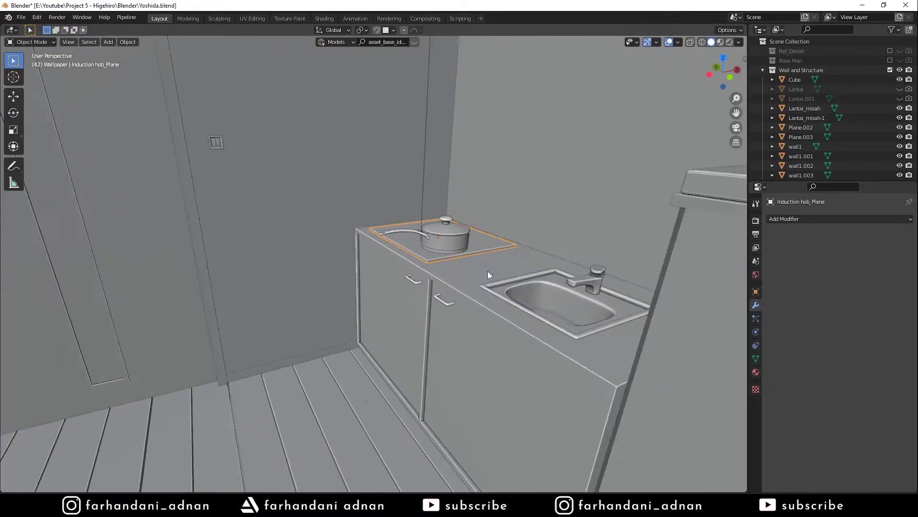
scroll(538, 237, "up", 2)
middle_click_drag(538, 237, 504, 317)
scroll(504, 317, "up", 2)
left_click(443, 405)
middle_click_drag(443, 406, 528, 323)
scroll(465, 280, "down", 3)
scroll(464, 280, "up", 2)
scroll(472, 292, "up", 1)
scroll(535, 339, "down", 4)
scroll(541, 310, "up", 3)
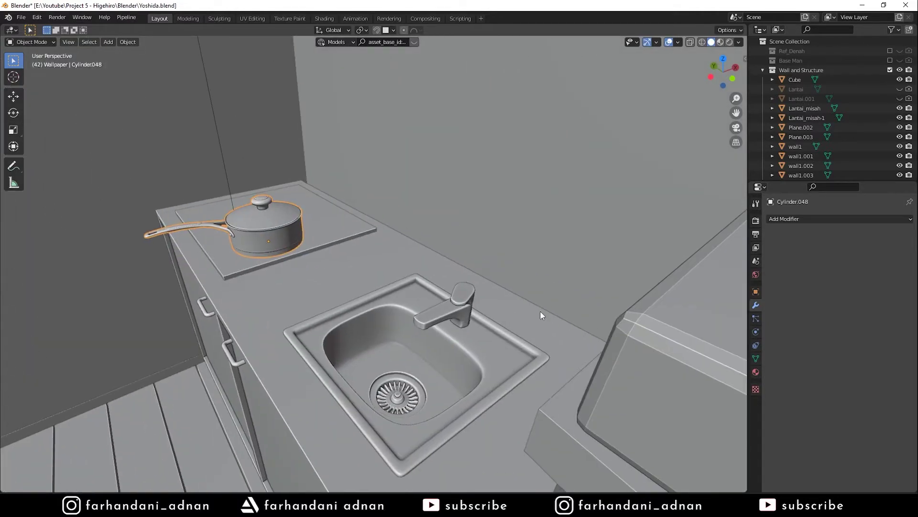
left_click(468, 314)
scroll(471, 316, "down", 3)
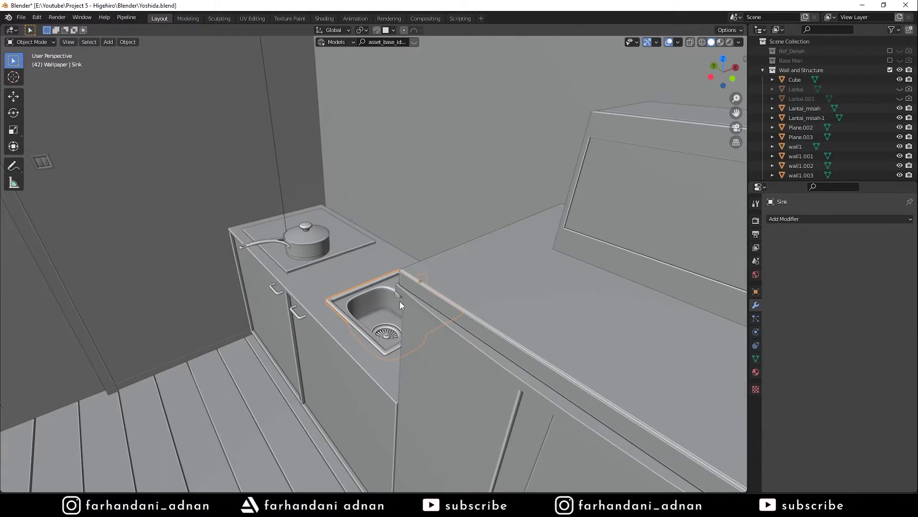
scroll(466, 308, "down", 2)
scroll(476, 320, "down", 2)
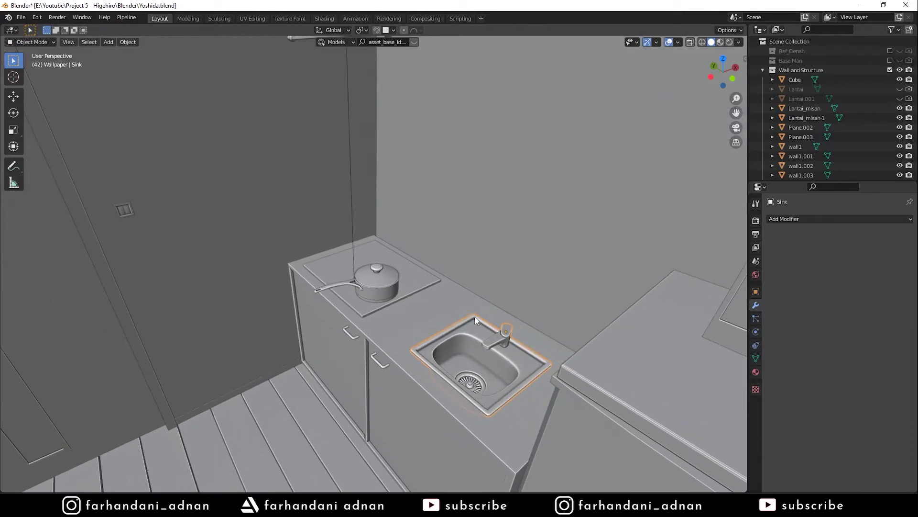
scroll(476, 320, "down", 1)
scroll(478, 319, "down", 3)
left_click(599, 287)
left_click(491, 142)
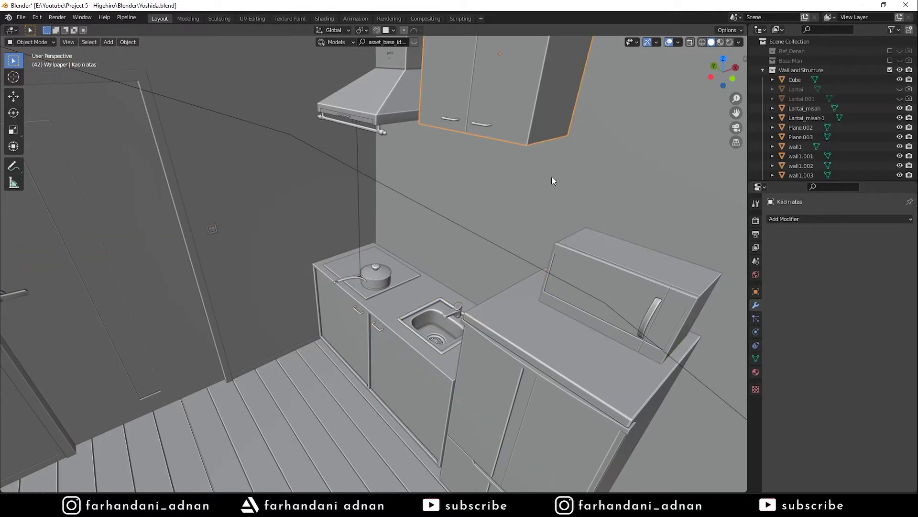
left_click(624, 295)
Browse File > Append to the assets\models folder, then cancel without appending
key("a")
key("alt+a")
left_click(21, 18)
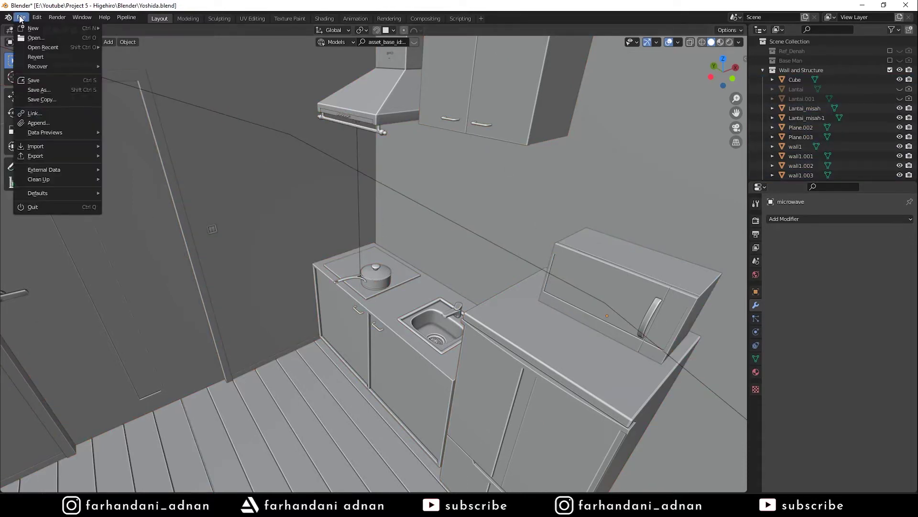
left_click(50, 124)
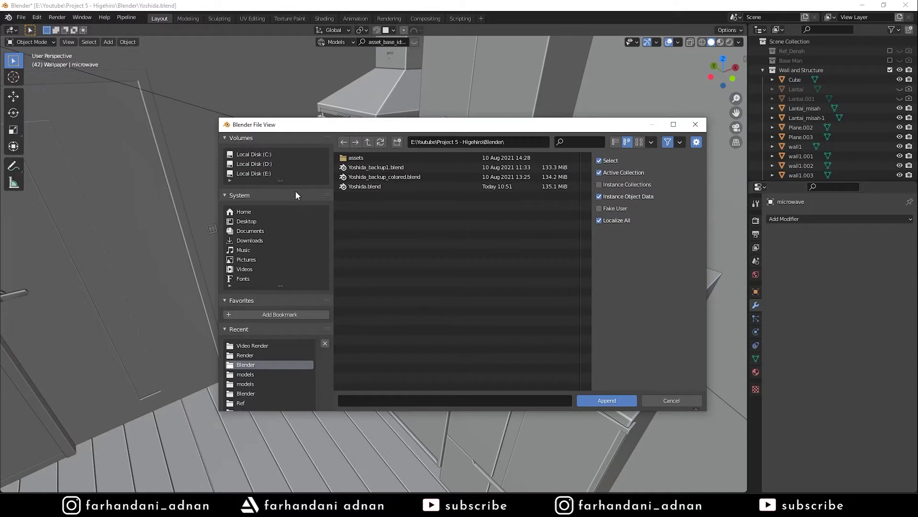
left_click(368, 142)
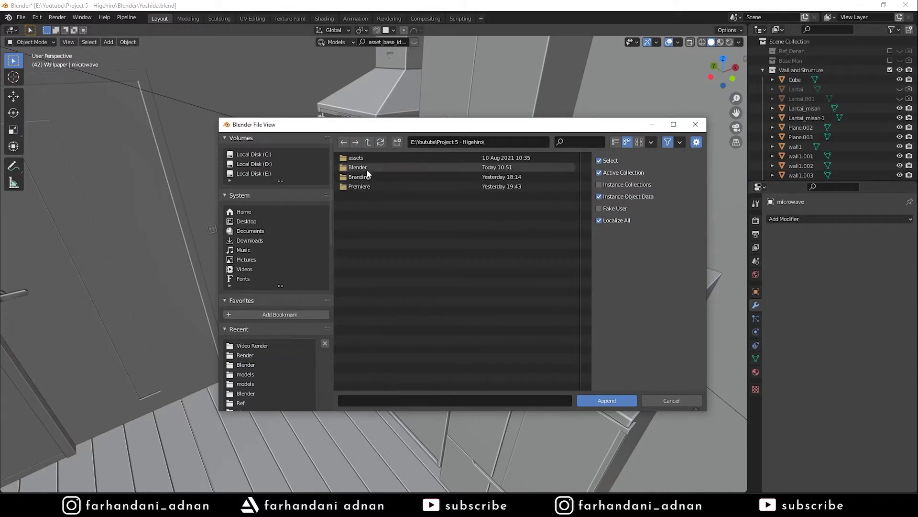
double_click(367, 157)
double_click(368, 167)
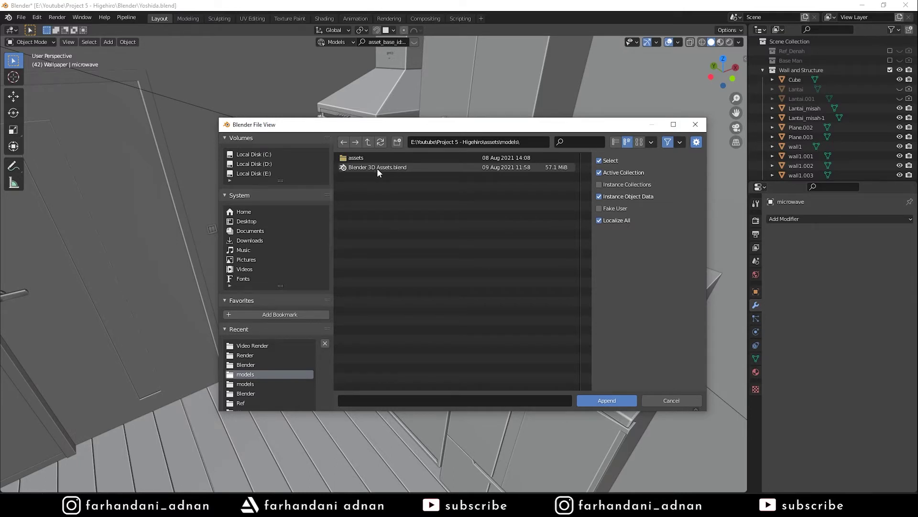
left_click(670, 400)
Orbit the view around the kitchen corner beside the door
middle_click_drag(321, 198, 399, 223)
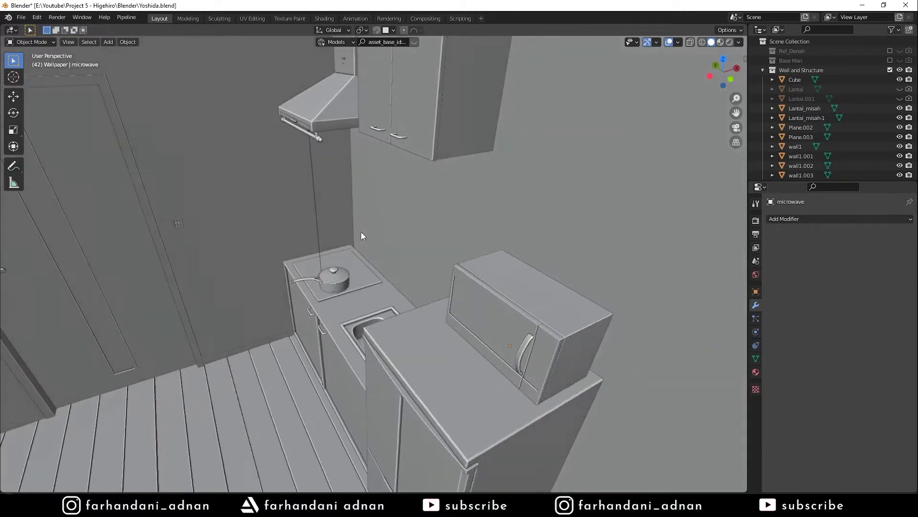
scroll(401, 229, "down", 5)
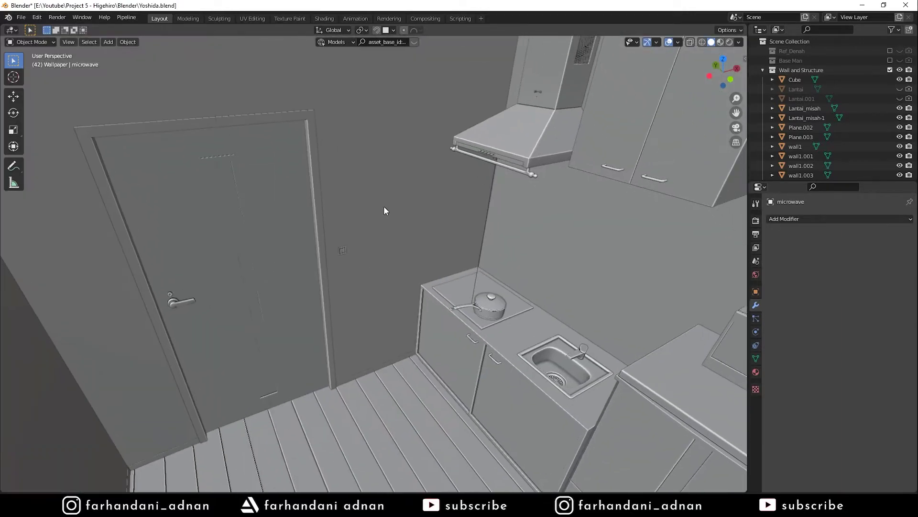
mouse_move(382, 207)
middle_mouse_down()
mouse_move(318, 204)
mouse_move(334, 206)
middle_mouse_up()
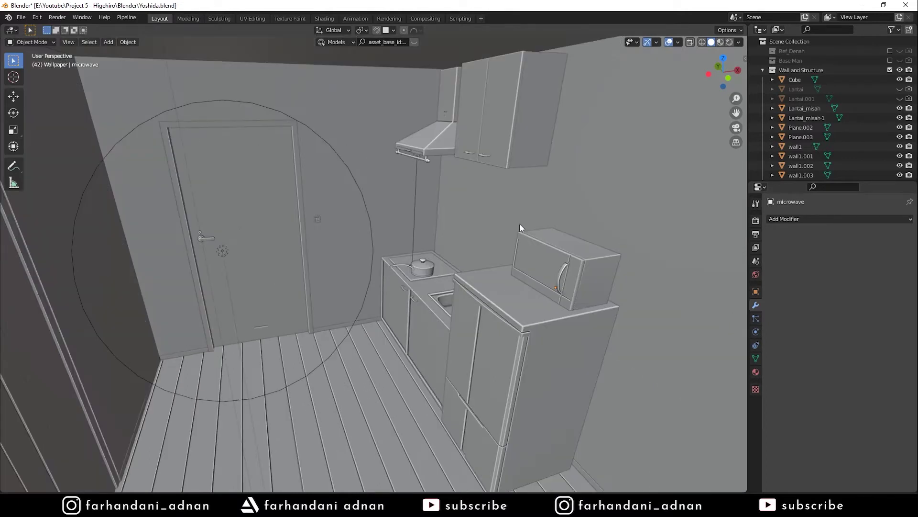
left_click(21, 17)
mouse_move(44, 132)
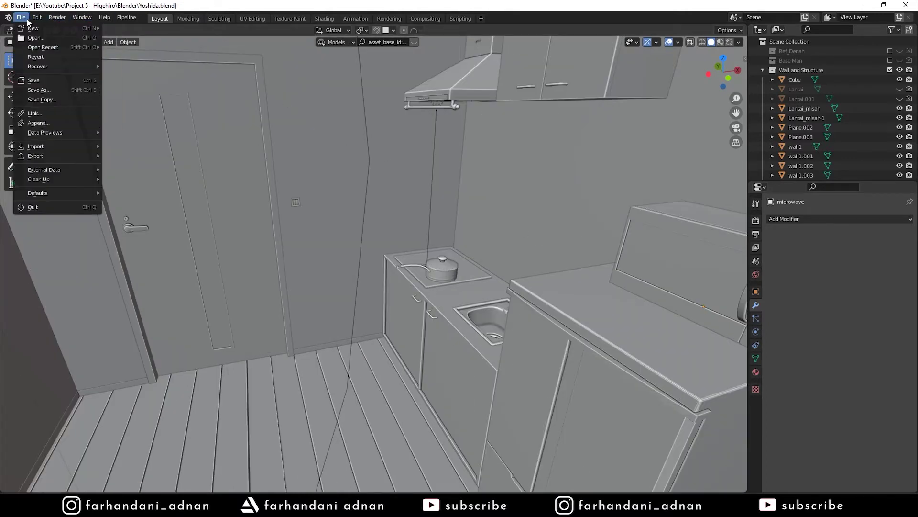
Start an Append and navigate from the assets folder up to the project folder
left_click(38, 122)
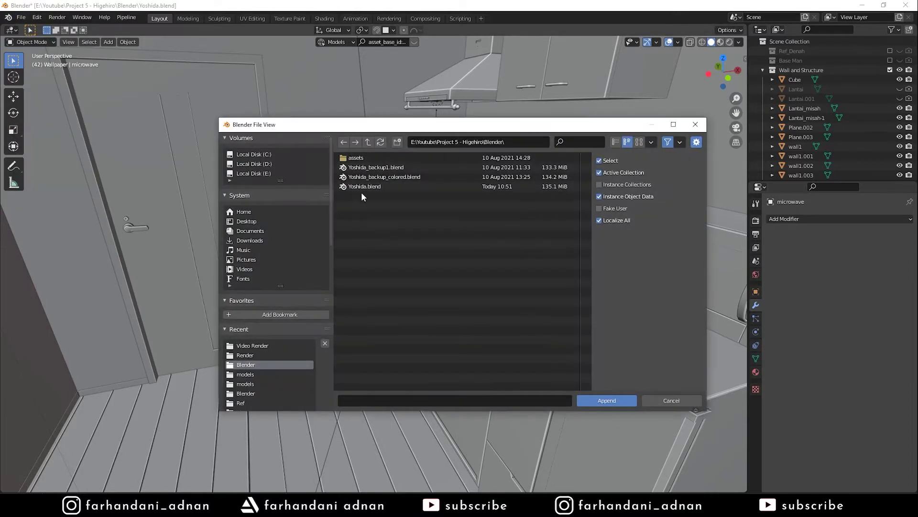
left_click(357, 157)
double_click(357, 157)
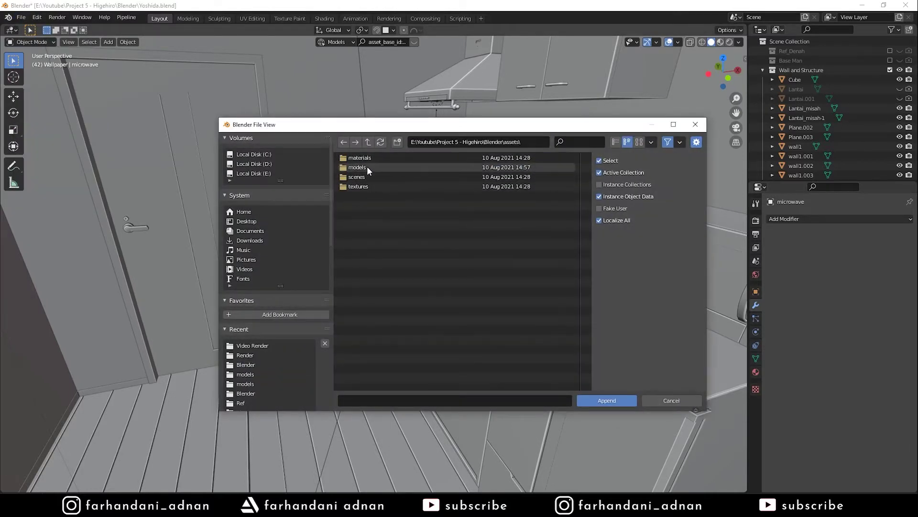
left_click(369, 142)
left_click(368, 142)
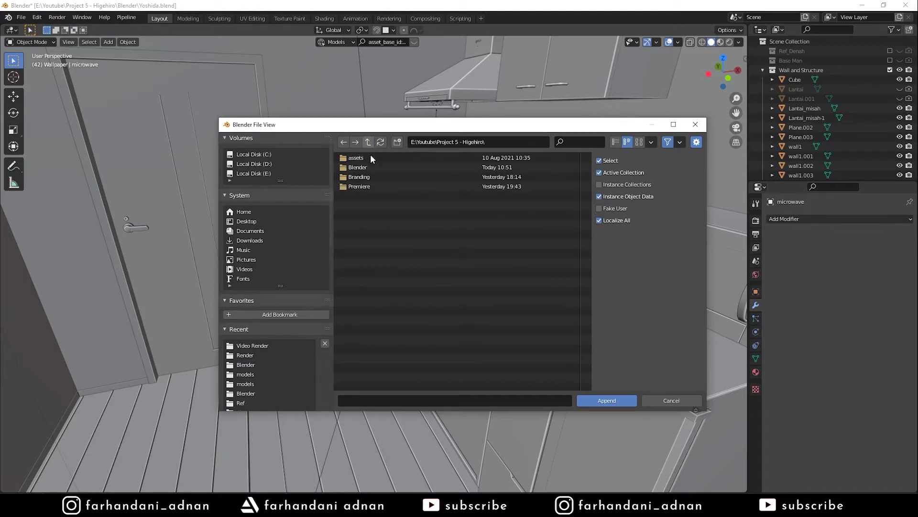
Open assets\models\Blender 3D Assets.blend's Collection folder and append the Trash collection
double_click(366, 159)
double_click(369, 167)
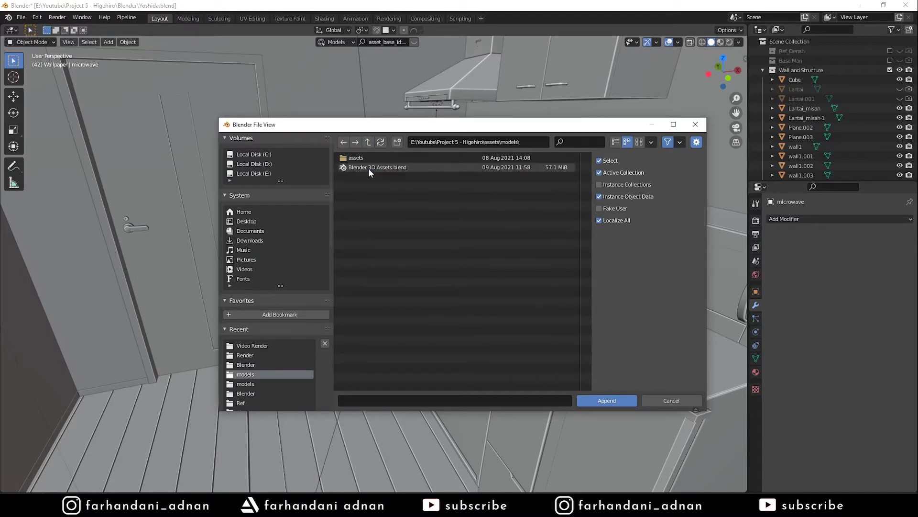
double_click(372, 166)
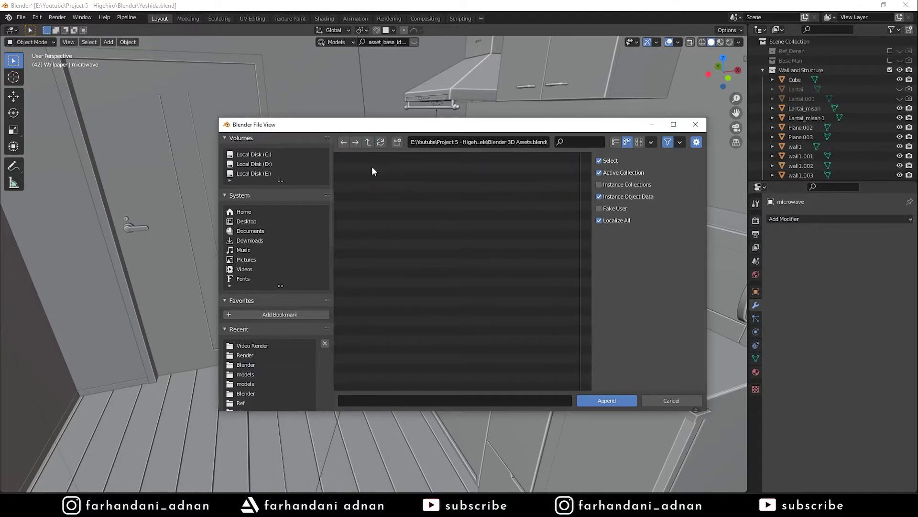
double_click(397, 166)
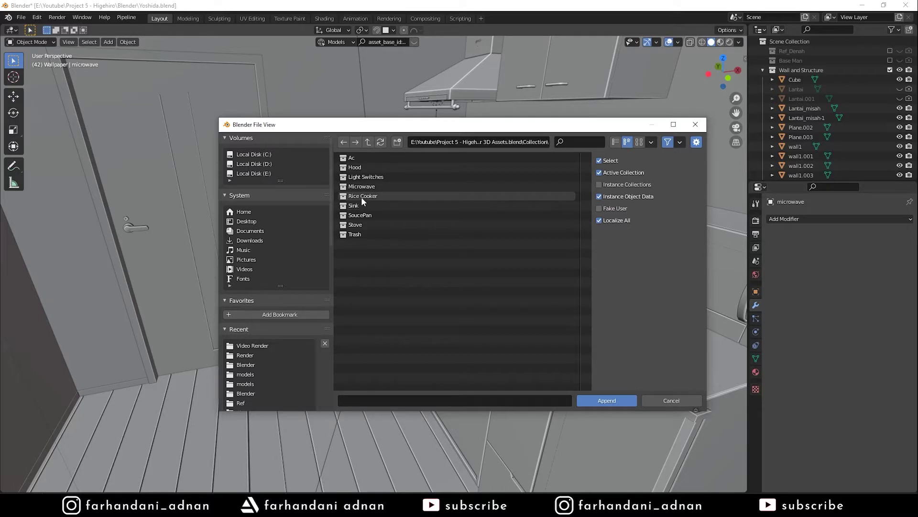
left_click(665, 395)
Select the appended trash bin and orbit to a level view of the window wall
mouse_move(290, 205)
middle_mouse_down()
mouse_move(381, 239)
mouse_move(369, 234)
middle_mouse_up()
left_click(356, 239)
mouse_move(382, 211)
middle_mouse_down()
mouse_move(365, 210)
mouse_move(410, 272)
middle_mouse_up()
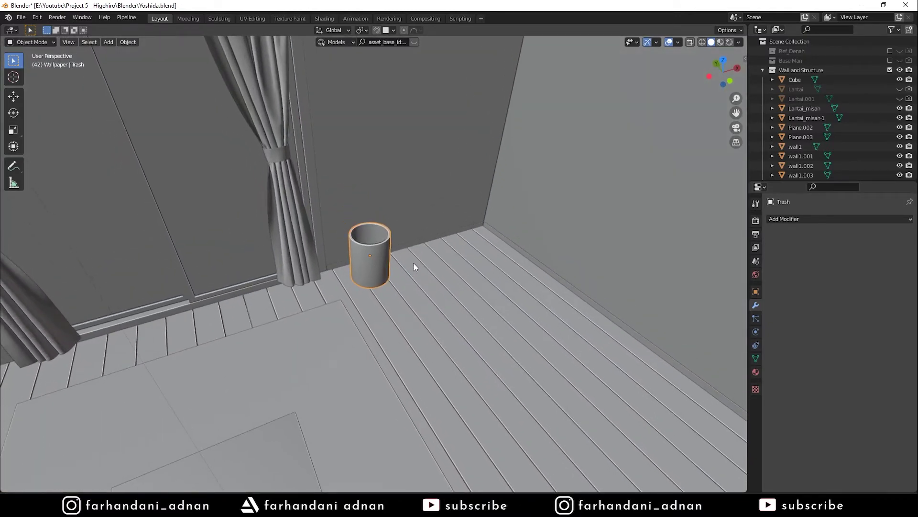
mouse_move(357, 200)
middle_mouse_down()
mouse_move(324, 168)
mouse_move(330, 190)
middle_mouse_up()
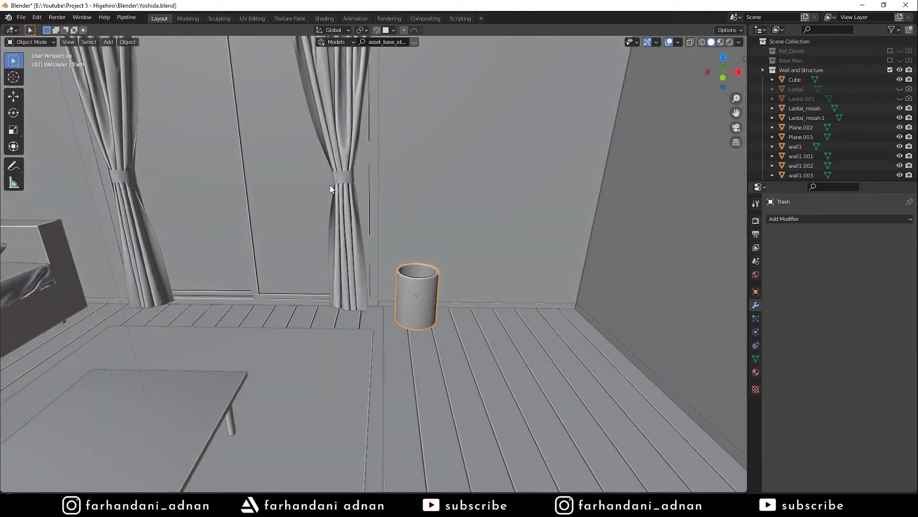
Split the 3D viewport into two stacked areas
left_click(21, 17)
left_click_drag(4, 488, 44, 321)
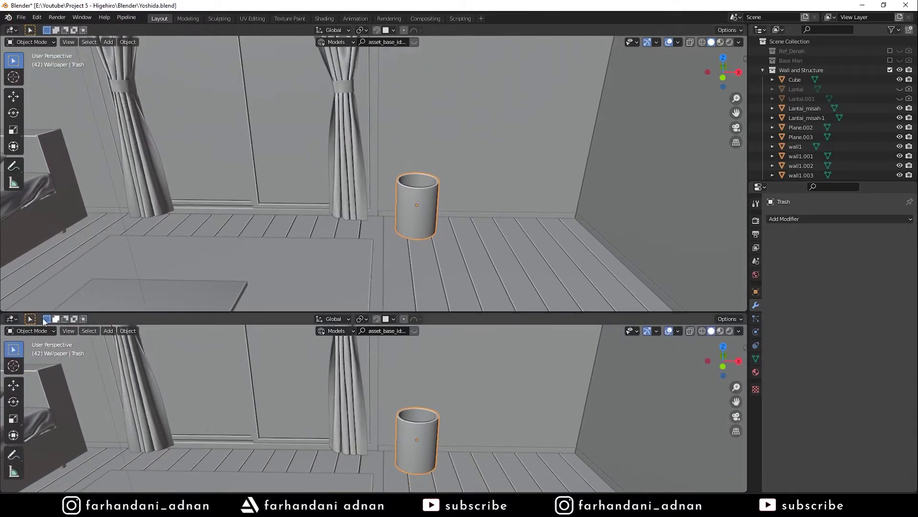
left_click(11, 319)
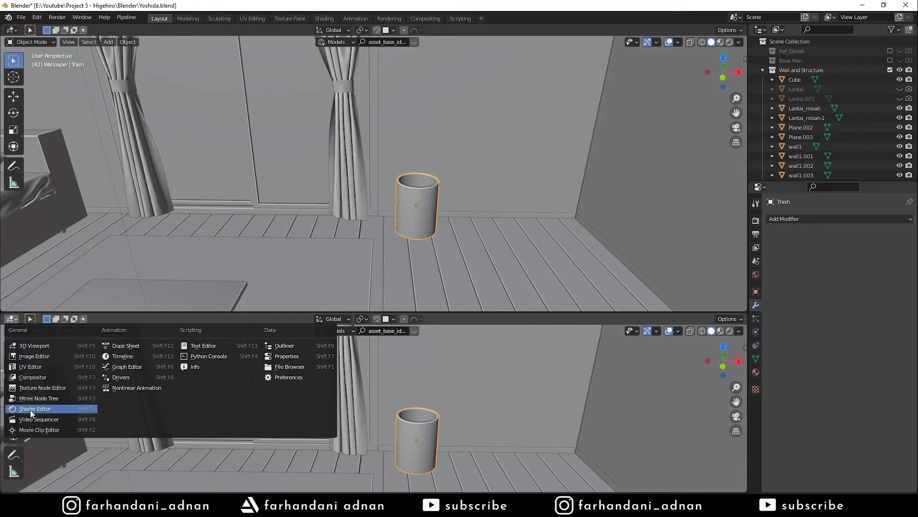
Turn the lower area into a Shader Editor showing the sampah material nodes
left_click(30, 409)
middle_click_drag(337, 391, 402, 380)
scroll(434, 208, "up", 3)
Isolate the trash bin in local view and preview it with Material Preview shading
mouse_move(436, 211)
middle_mouse_down()
mouse_move(460, 235)
mouse_move(477, 171)
middle_mouse_up()
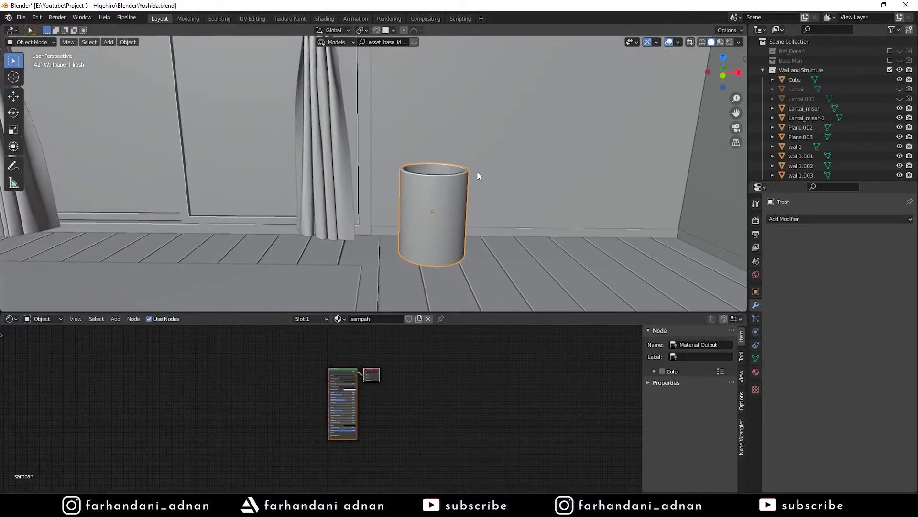
key("KP_Divide")
key("shift+z")
key("z")
left_click(533, 177)
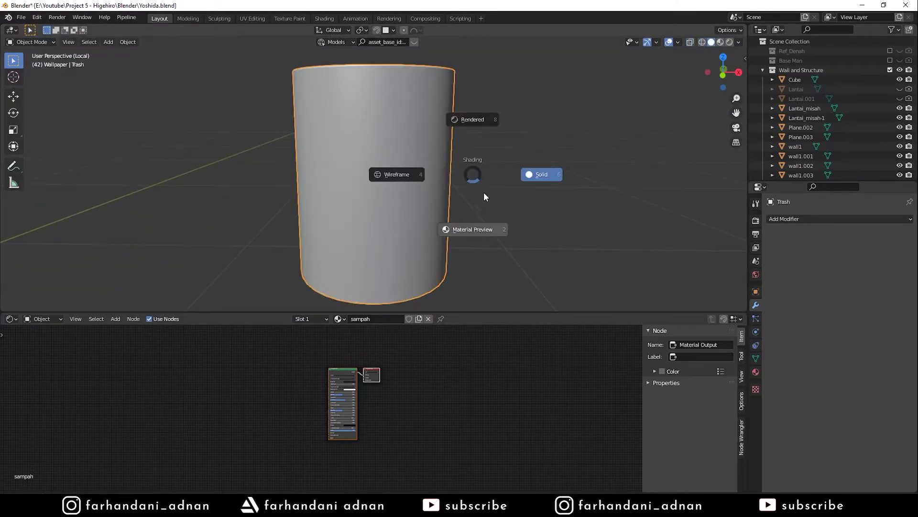
left_click(368, 363)
middle_click_drag(446, 181, 450, 194)
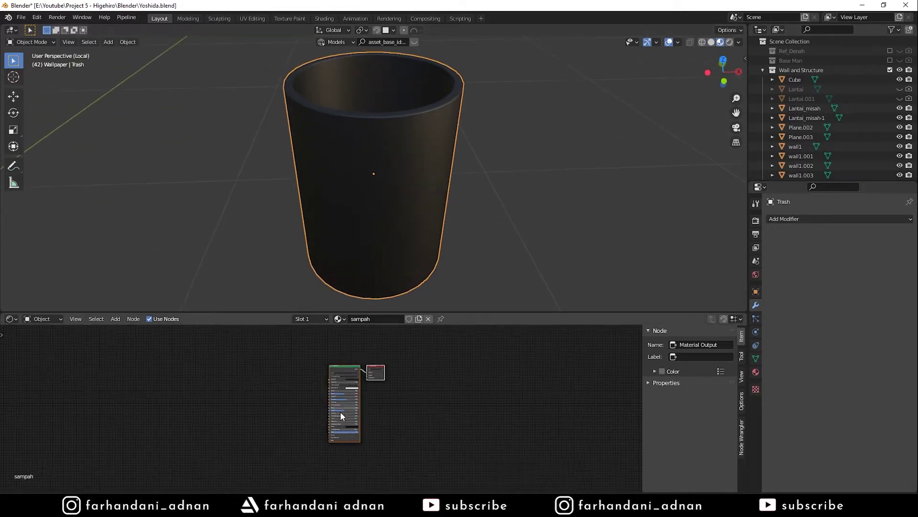
scroll(341, 411, "up", 4)
scroll(378, 355, "up", 2)
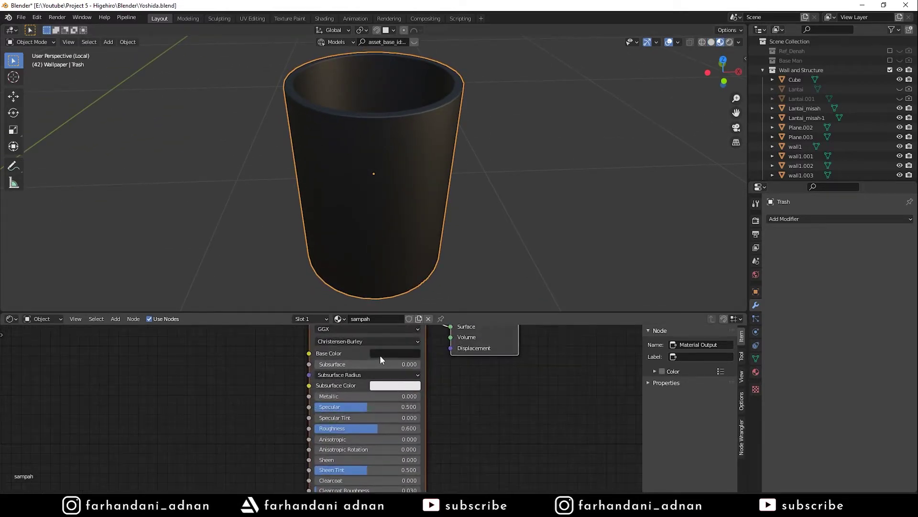
Inspect the sampah material's near-black Base Color in its colour picker
left_click(415, 356)
left_click(398, 354)
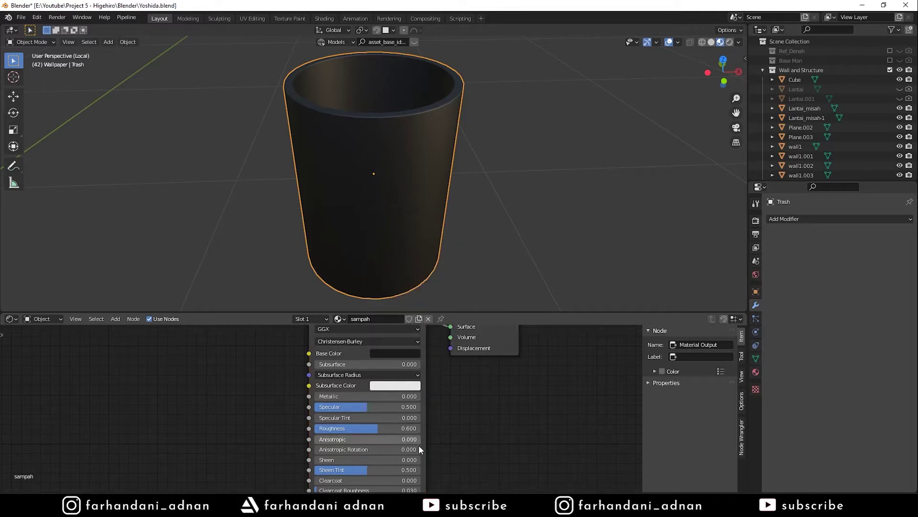
scroll(371, 474, "down", 1)
scroll(370, 474, "down", 1)
scroll(370, 473, "down", 1)
scroll(420, 400, "up", 1)
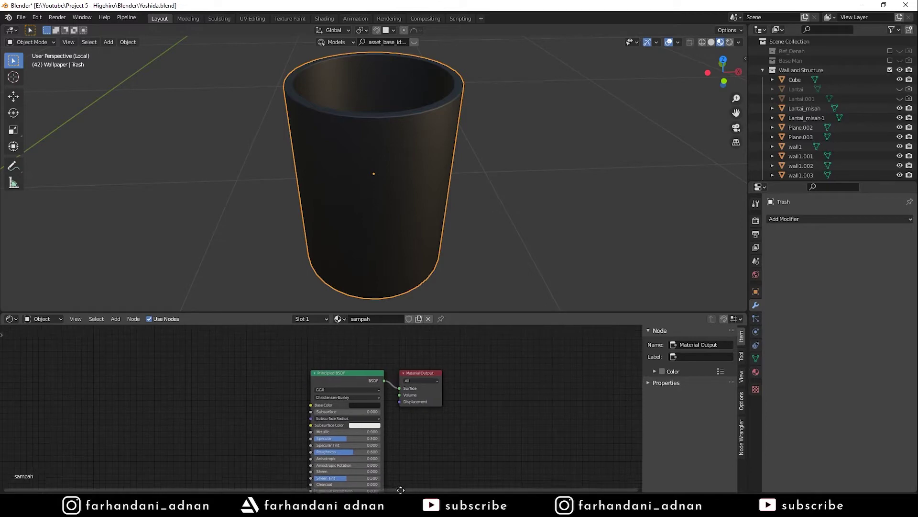
scroll(406, 277, "down", 1)
Return to solid shading and leave local view to show the whole room again
key("z")
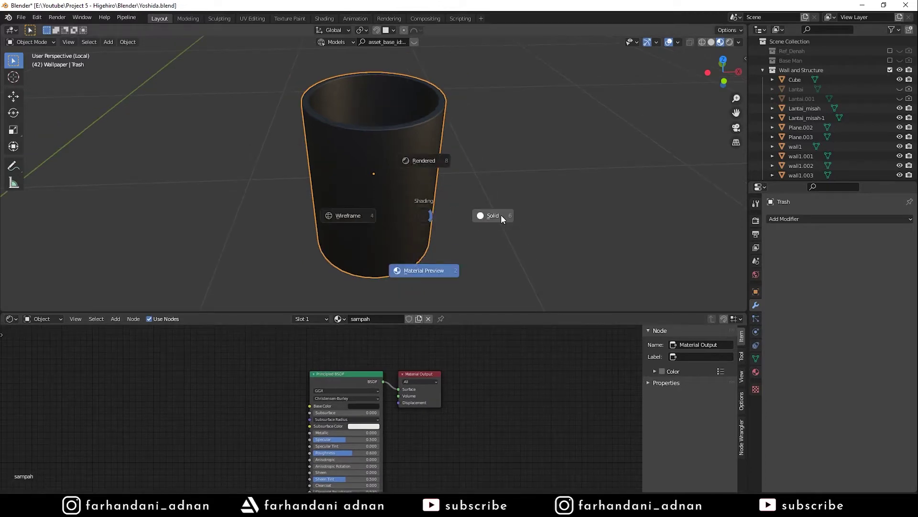
left_click(501, 214)
key("KP_Divide")
scroll(493, 218, "down", 1)
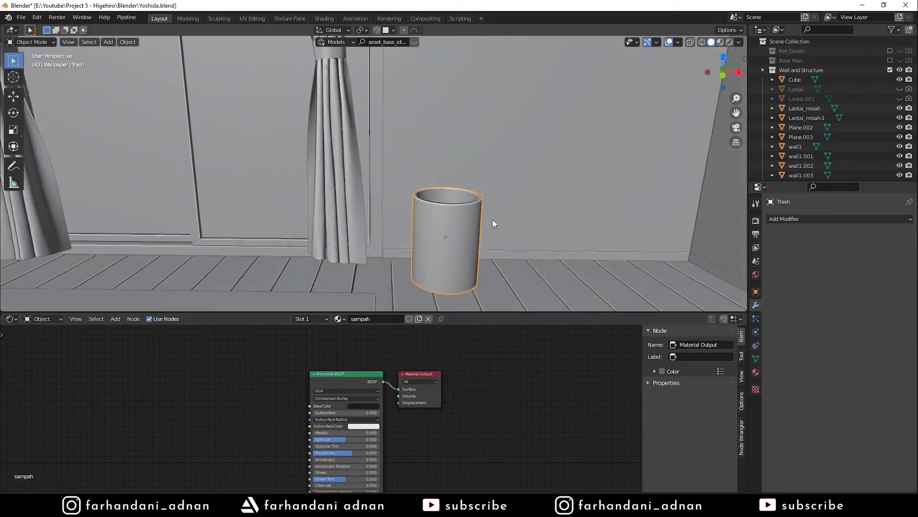
scroll(494, 224, "down", 1)
scroll(481, 223, "down", 2)
scroll(468, 217, "down", 1)
scroll(445, 195, "down", 2)
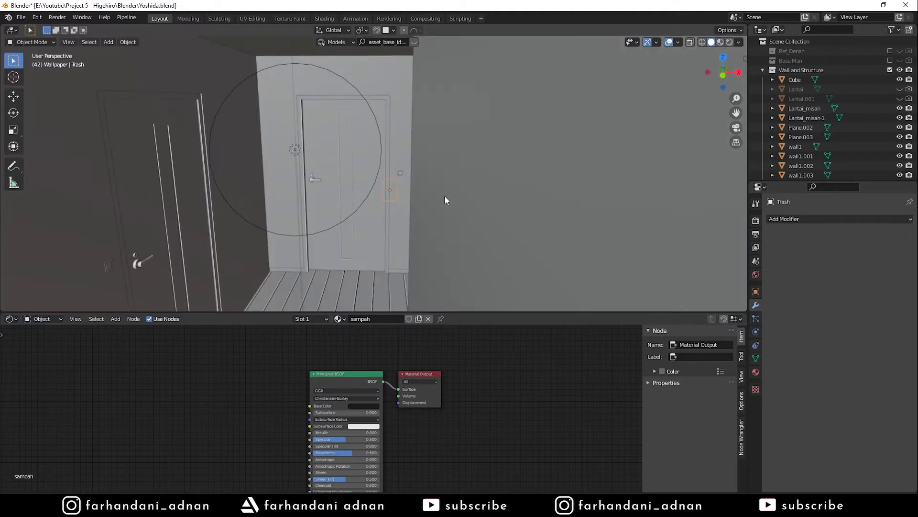
scroll(430, 182, "down", 1)
mouse_move(420, 155)
middle_mouse_down()
mouse_move(434, 177)
mouse_move(517, 191)
mouse_move(524, 203)
mouse_move(566, 214)
mouse_move(452, 191)
middle_mouse_up()
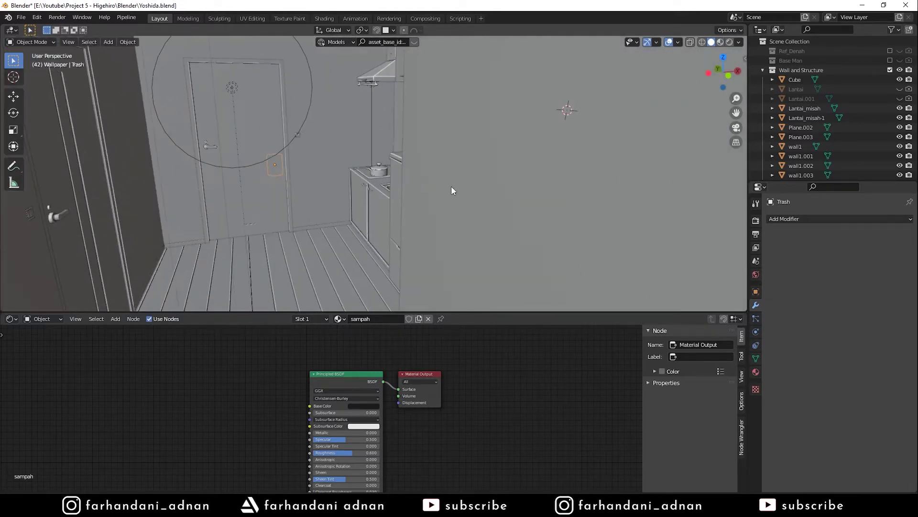
Rebalance the 3D view and node editor sizes, then select the fridge and range hood
left_click_drag(493, 311, 469, 416)
mouse_move(460, 354)
middle_mouse_down()
mouse_move(420, 274)
mouse_move(483, 261)
mouse_move(467, 278)
middle_mouse_up()
left_click(509, 258)
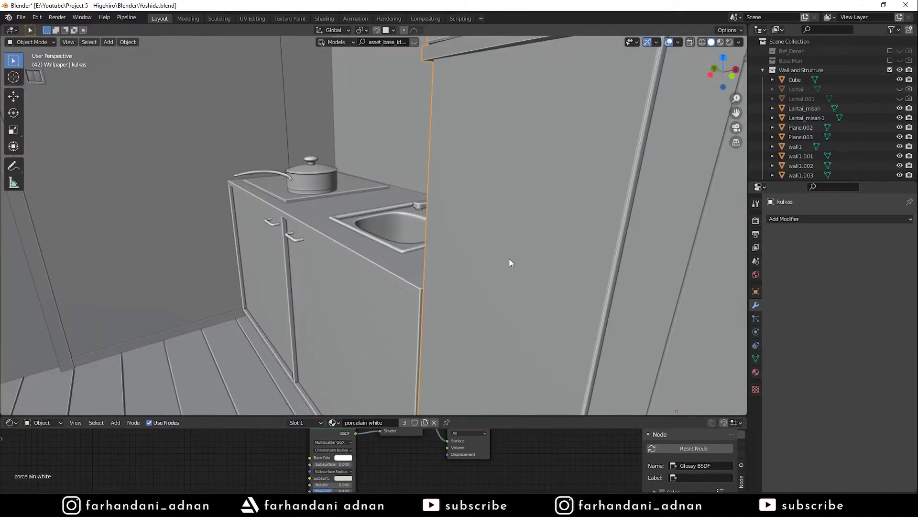
scroll(509, 258, "up", 1)
left_click_drag(461, 414, 457, 377)
scroll(452, 294, "down", 2)
mouse_move(442, 252)
middle_mouse_down()
mouse_move(456, 265)
mouse_move(444, 273)
mouse_move(461, 309)
middle_mouse_up()
scroll(456, 265, "down", 2)
left_click(392, 146)
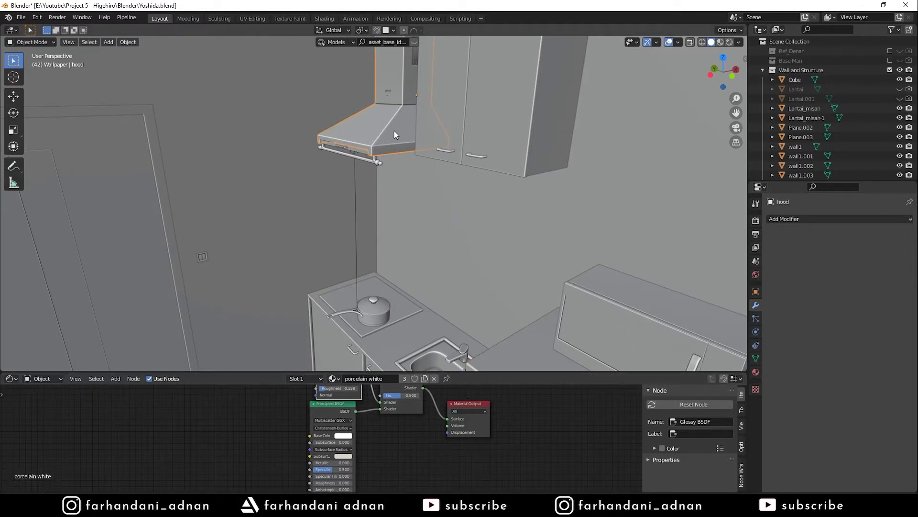
Show the range hood's material settings, then reselect the fridge
left_click(755, 371)
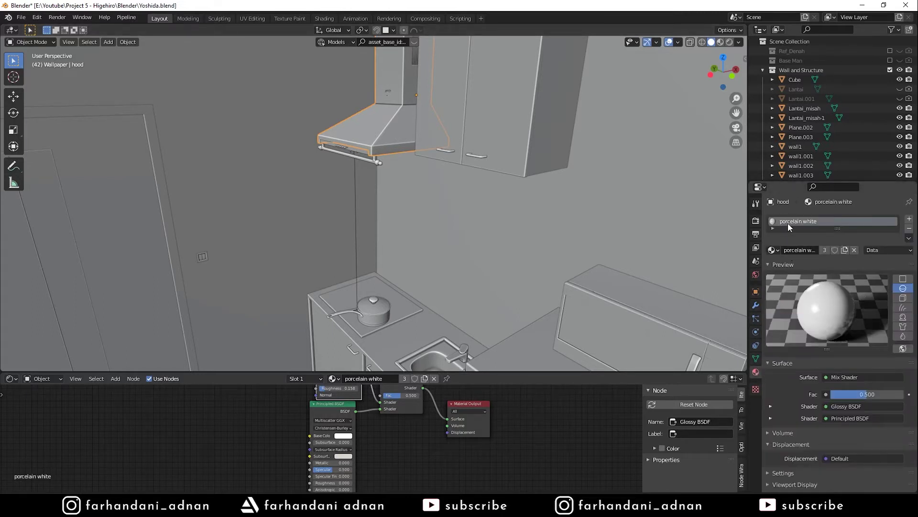
scroll(354, 235, "down", 2)
scroll(354, 234, "up", 2)
mouse_move(436, 257)
middle_mouse_down()
mouse_move(451, 242)
mouse_move(467, 257)
middle_mouse_up()
scroll(451, 248, "down", 2)
left_click(509, 286)
mouse_move(552, 302)
middle_mouse_down()
mouse_move(576, 297)
mouse_move(471, 249)
mouse_move(575, 291)
mouse_move(663, 270)
mouse_move(565, 255)
middle_mouse_up()
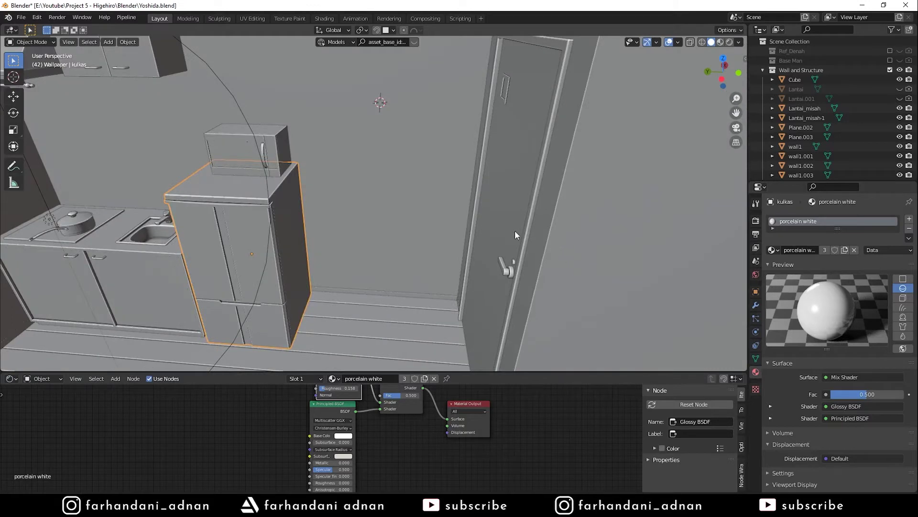
Select wall1.002 to show its Wall.001 texture nodes in a taller node editor
left_click(497, 227)
mouse_move(504, 238)
middle_mouse_down()
mouse_move(443, 241)
mouse_move(243, 159)
mouse_move(345, 185)
mouse_move(260, 189)
mouse_move(252, 181)
mouse_move(272, 179)
middle_mouse_up()
scroll(265, 198, "up", 2)
left_click(272, 179)
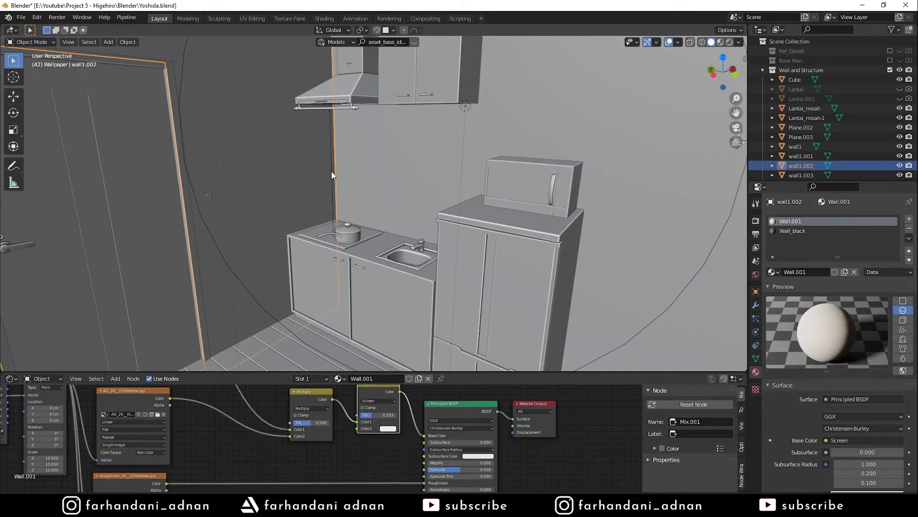
left_click_drag(497, 338, 496, 236)
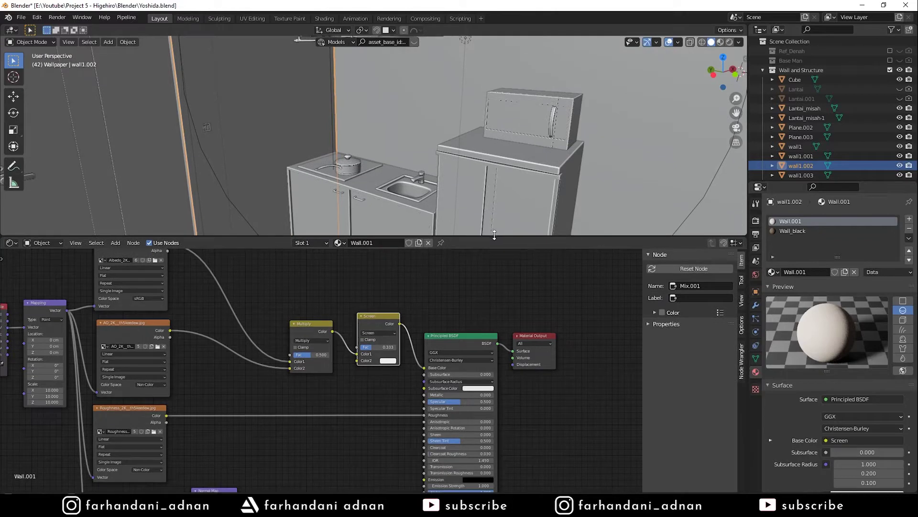
scroll(258, 349, "down", 3)
mouse_move(302, 375)
middle_mouse_down()
mouse_move(391, 356)
mouse_move(449, 363)
mouse_move(439, 414)
middle_mouse_up()
scroll(484, 346, "up", 2)
scroll(309, 377, "up", 1)
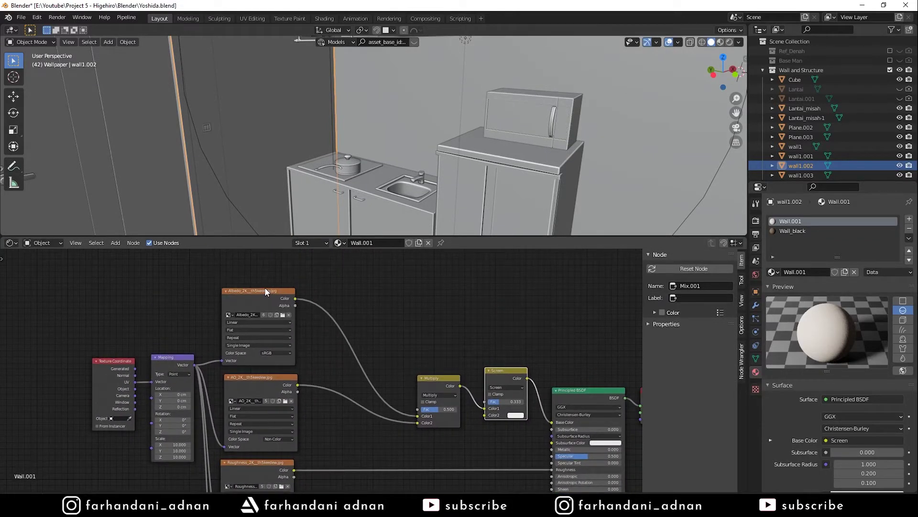
scroll(266, 287, "up", 2)
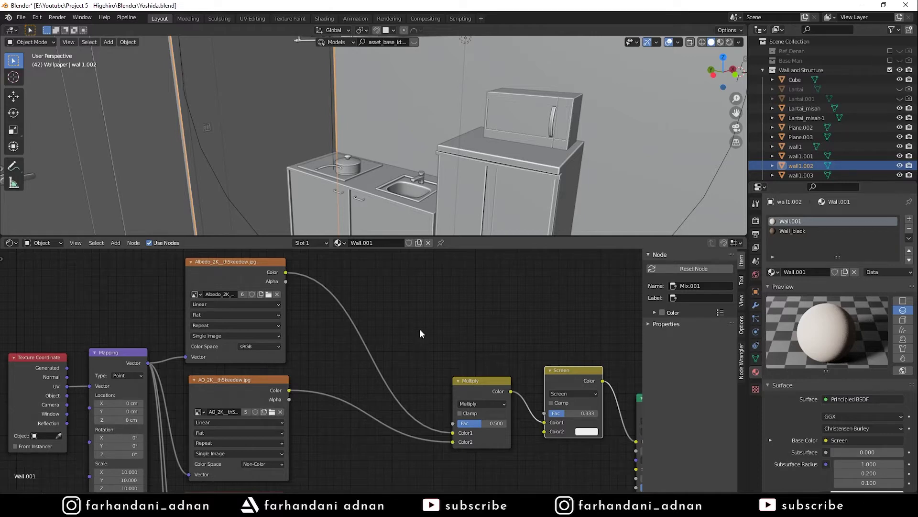
key("ctrl+z")
key("ctrl+shift+z")
middle_click_drag(424, 299, 314, 254)
middle_click_drag(423, 308, 399, 344)
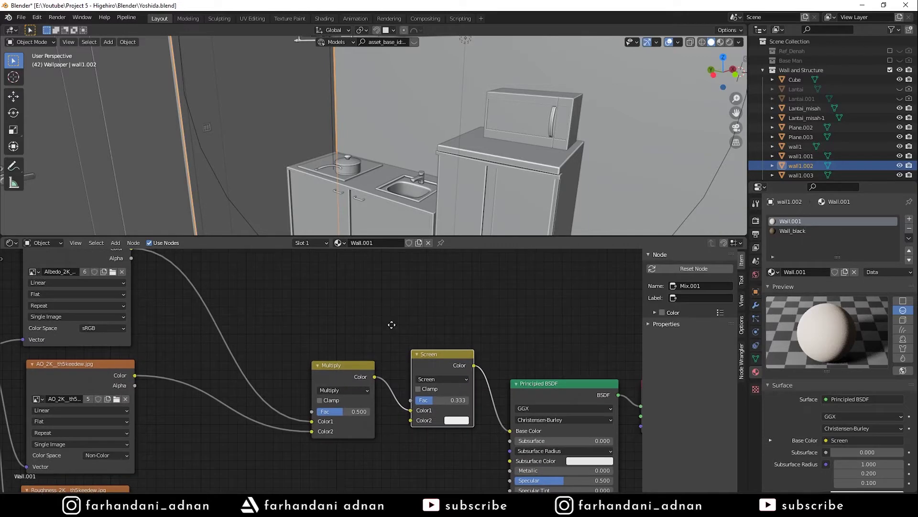
key("shift+a")
left_click(437, 294)
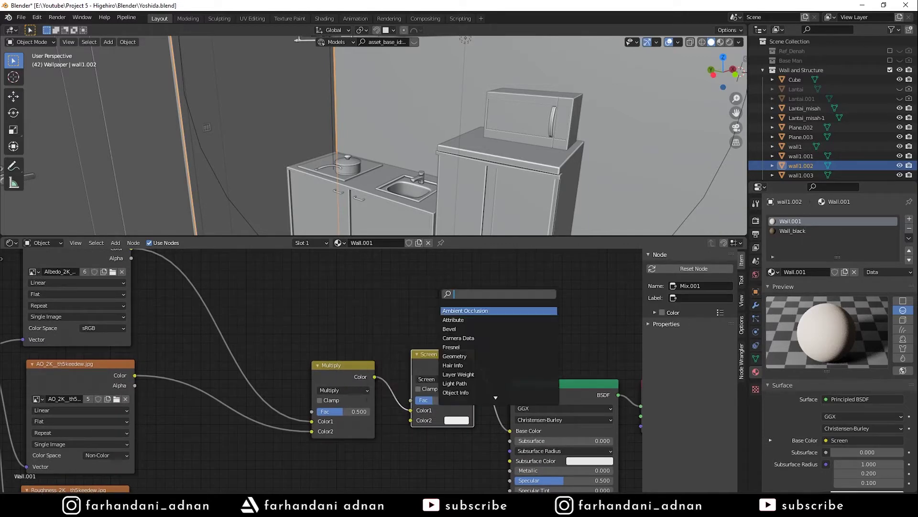
type("mix")
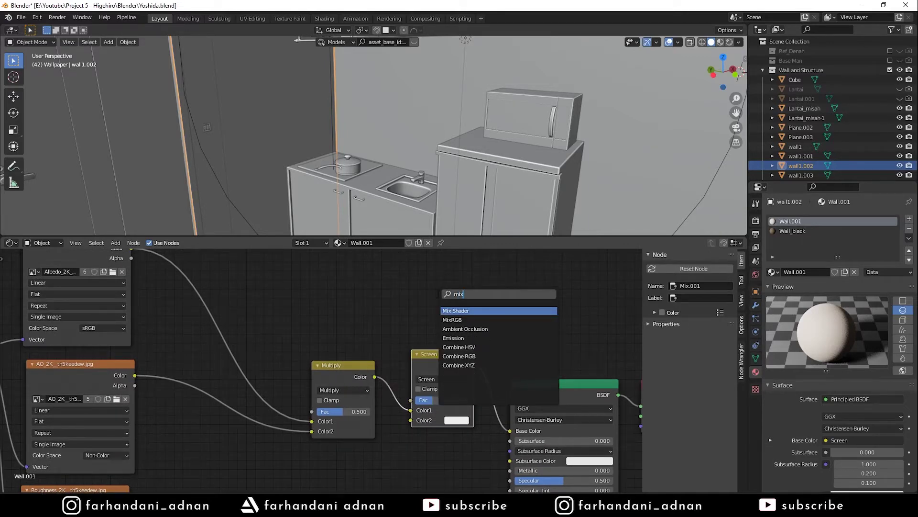
key("Down")
key("Return")
left_click(358, 294)
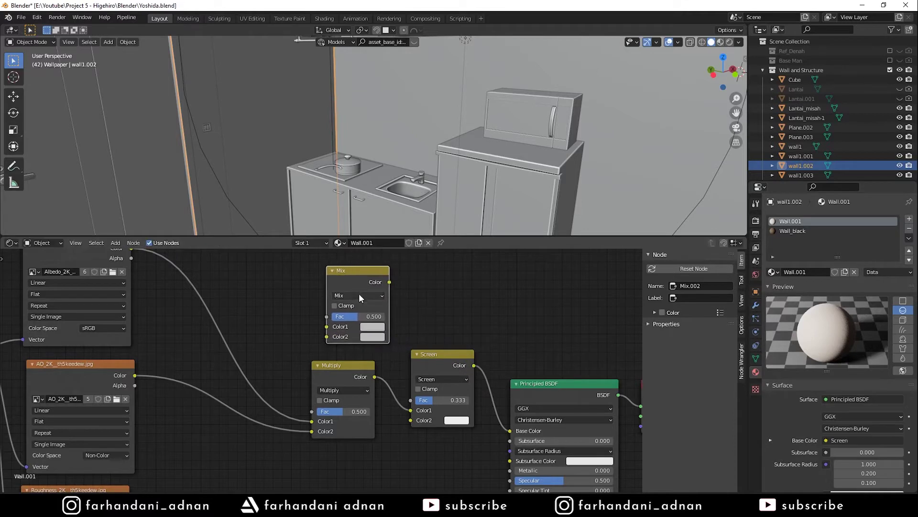
left_click(361, 295)
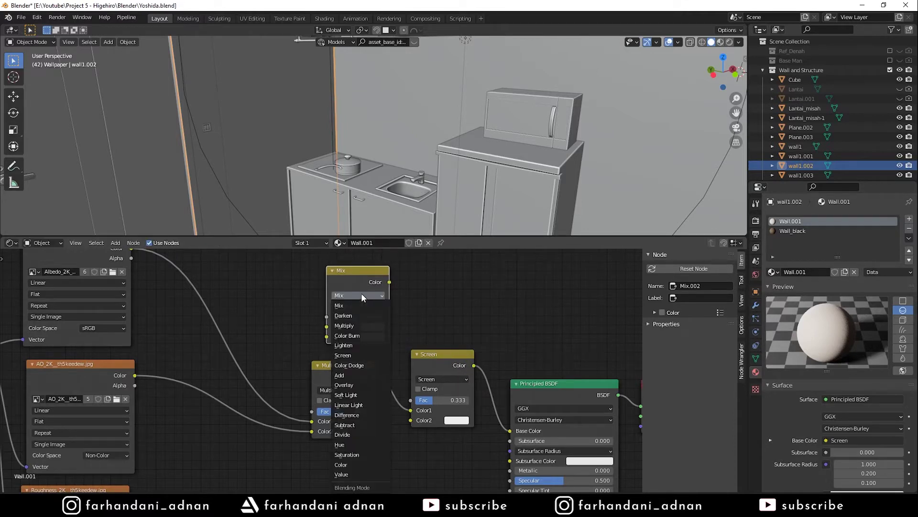
left_click(357, 354)
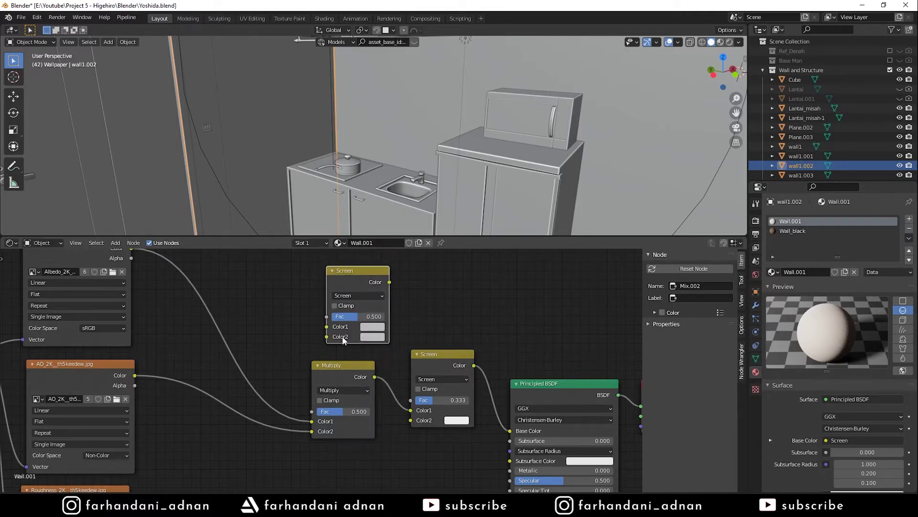
middle_click_drag(256, 306, 328, 322)
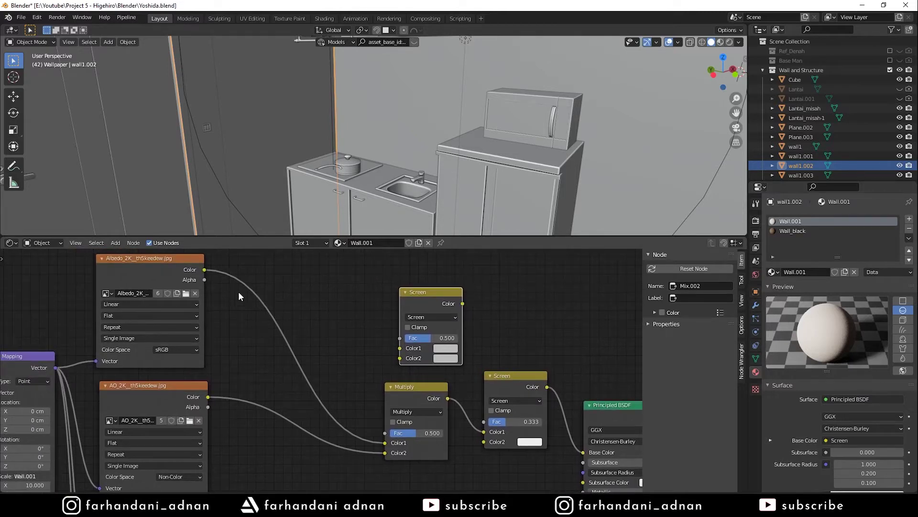
middle_click_drag(272, 311, 234, 297)
mouse_move(378, 378)
left_mouse_down()
mouse_move(337, 354)
mouse_move(269, 368)
left_mouse_up()
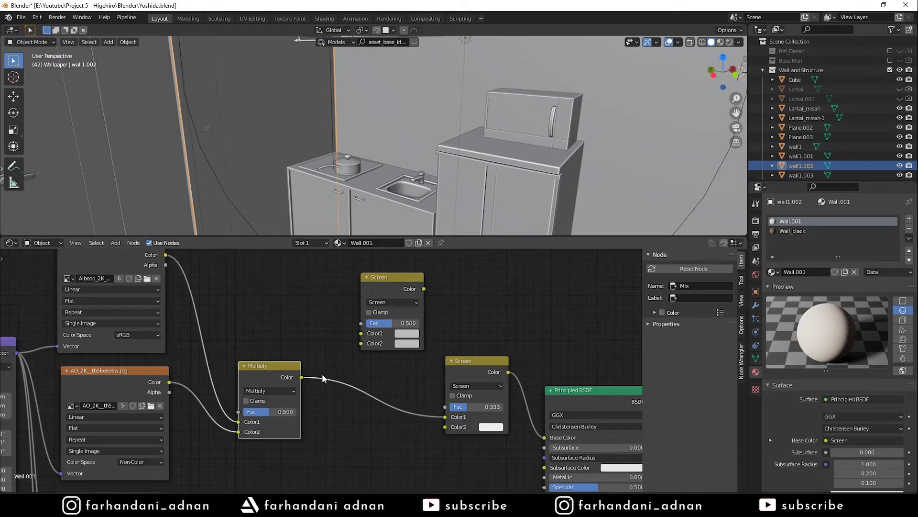
left_click(402, 288)
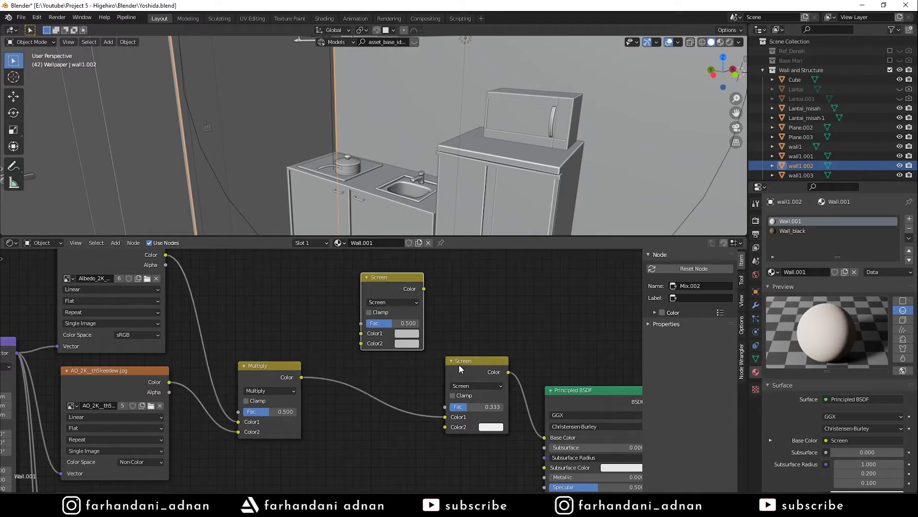
key("x")
left_click_drag(275, 372, 368, 356)
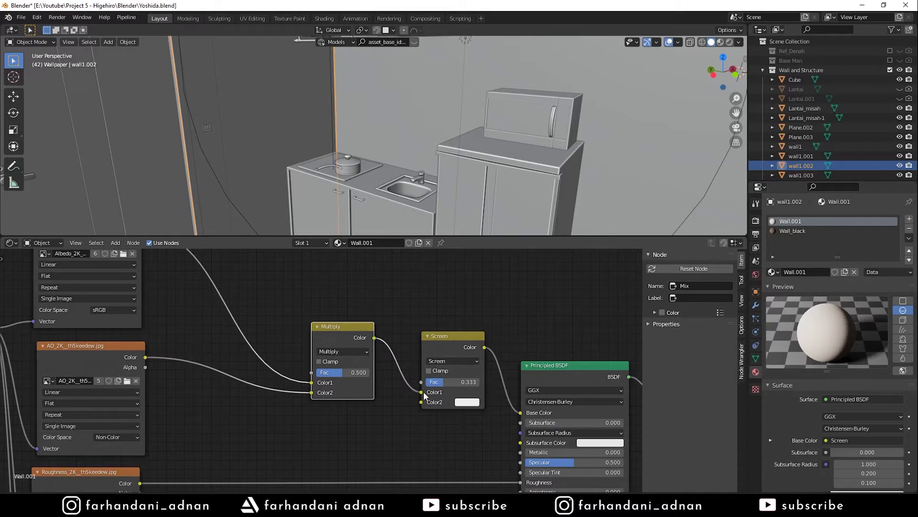
left_click(470, 404)
left_click_drag(443, 382, 421, 381)
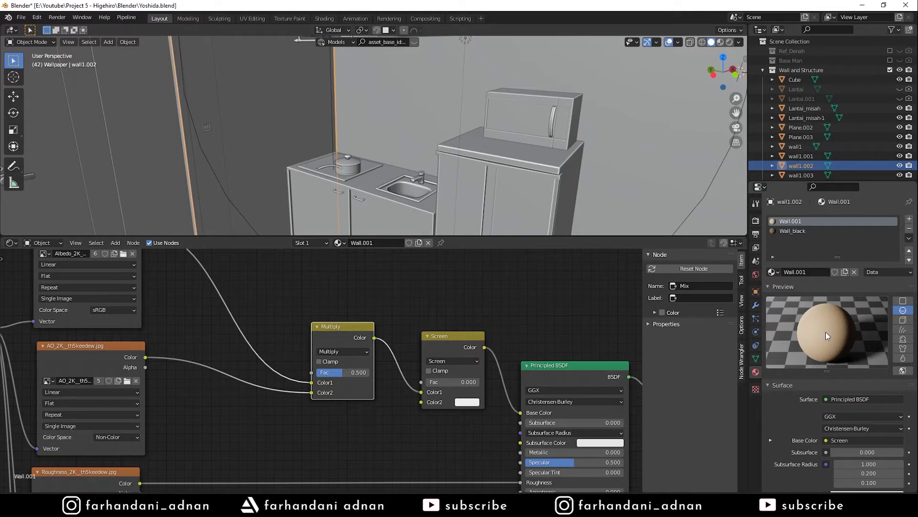
middle_click_drag(273, 322, 323, 346)
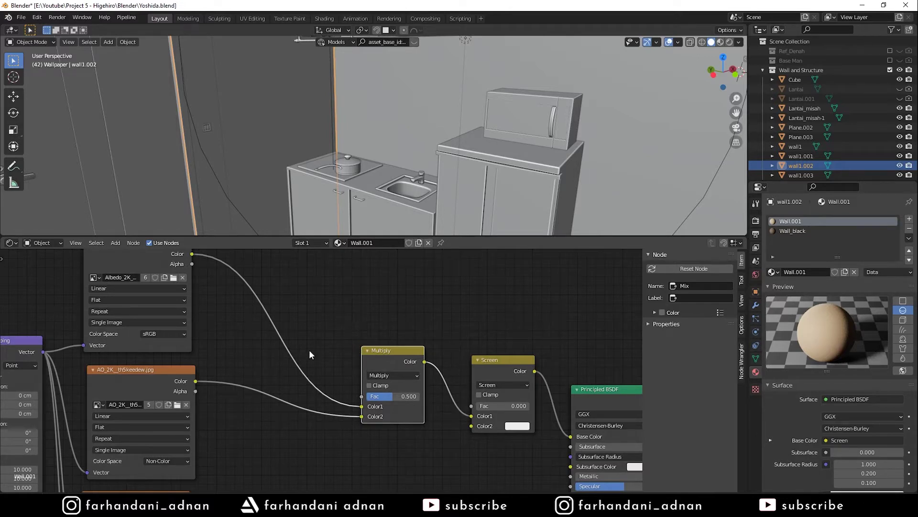
middle_click_drag(315, 360, 266, 327)
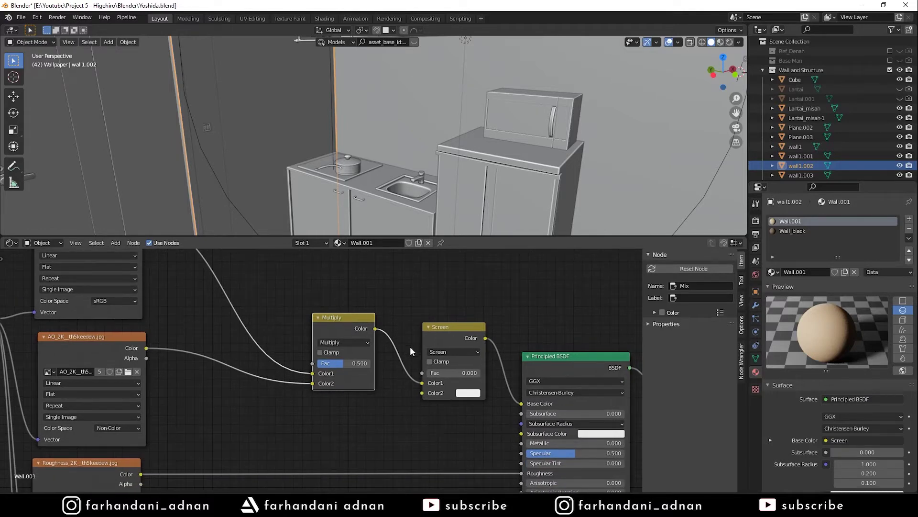
left_click(437, 373)
type(".333")
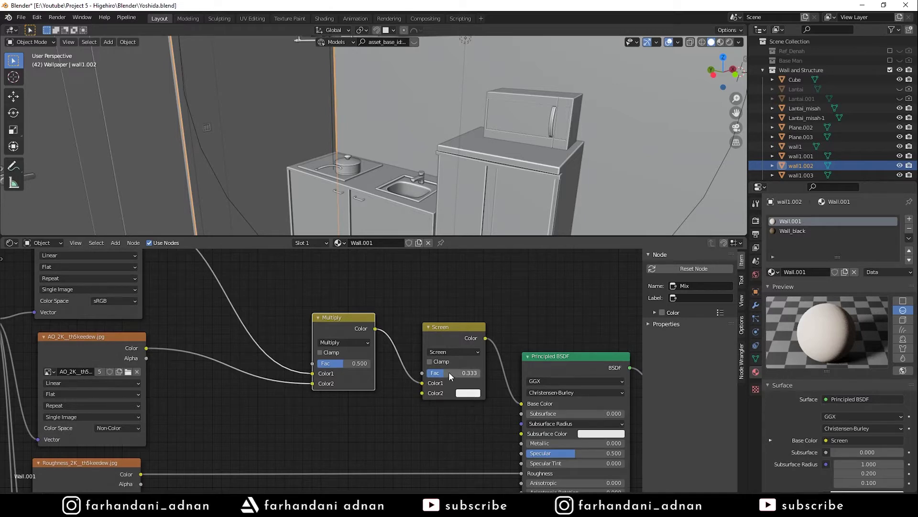
left_click(461, 373)
key("BackSpace")
type("0.5")
key("Return")
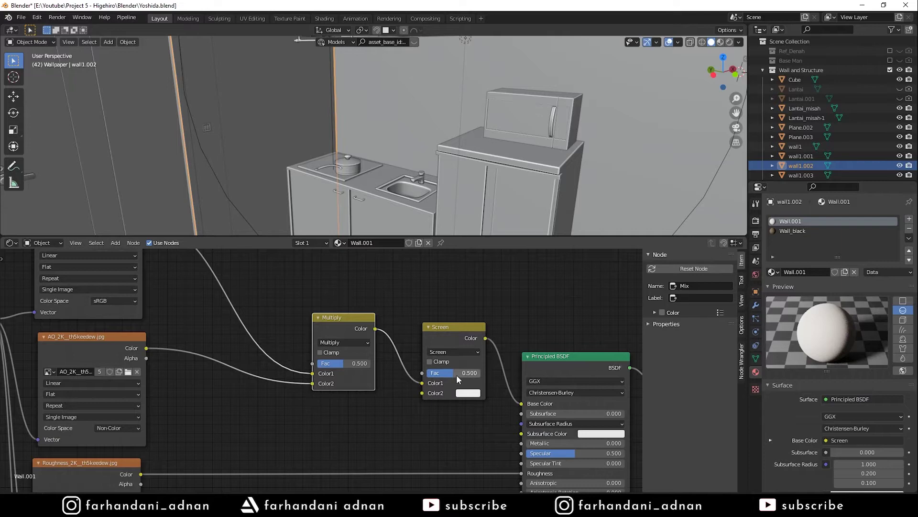
key("Return")
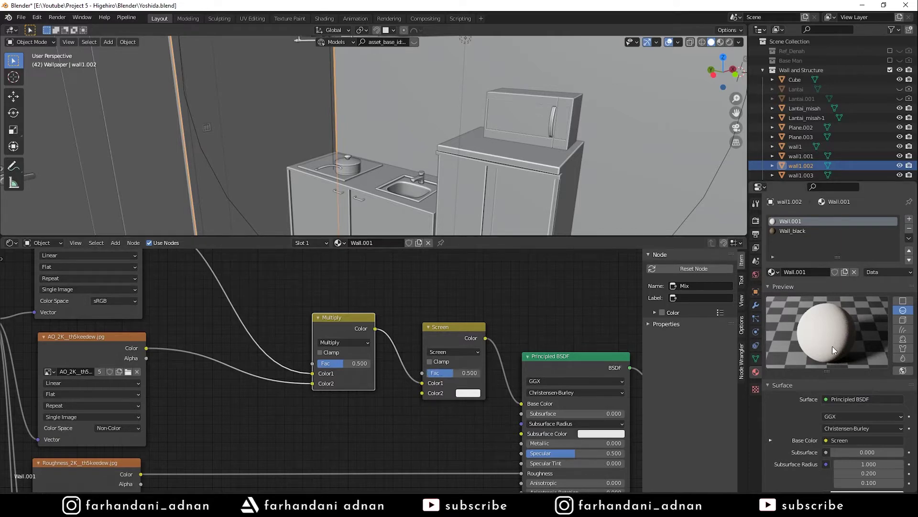
left_click(462, 373)
key("BackSpace")
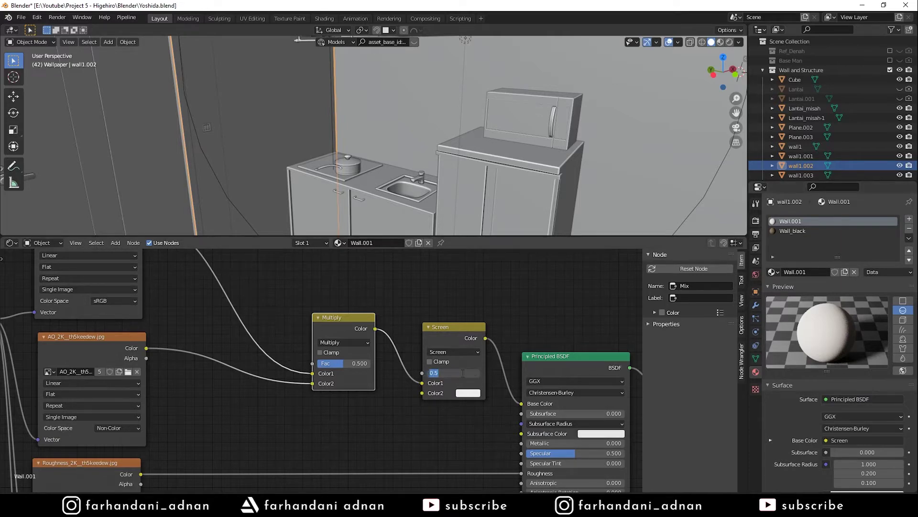
type(".333")
key("Return")
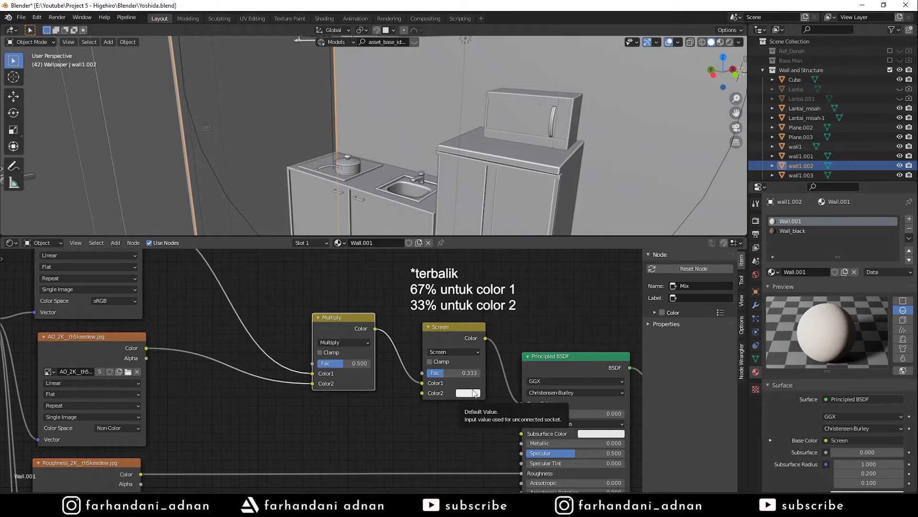
left_click(473, 373)
key("BackSpace")
type(".3")
key("Return")
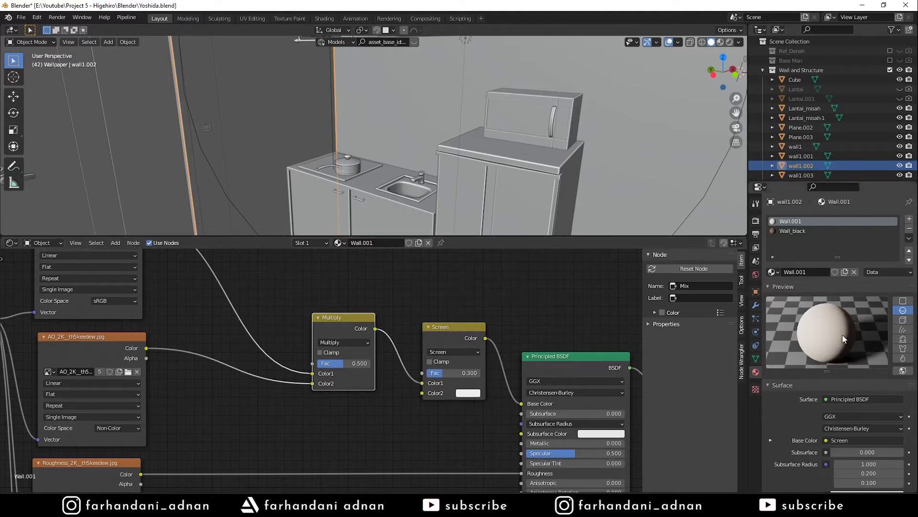
scroll(535, 329, "down", 2)
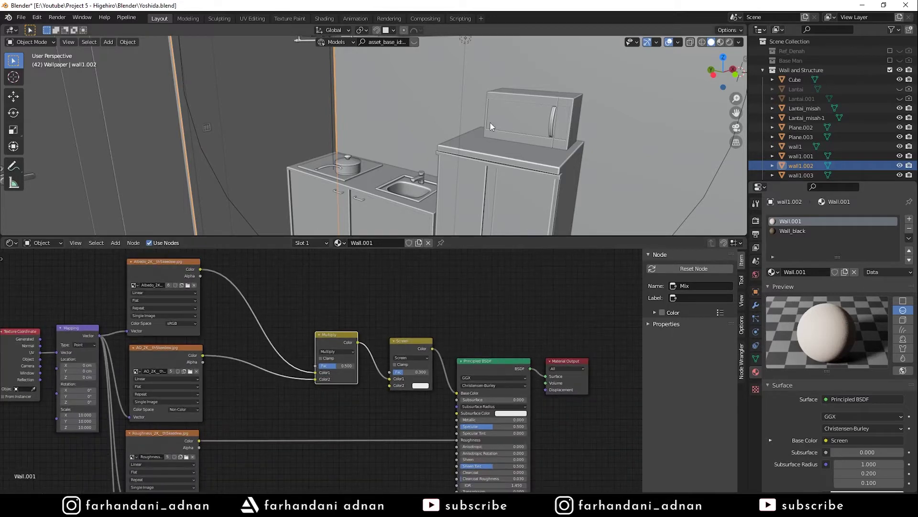
left_click(192, 211)
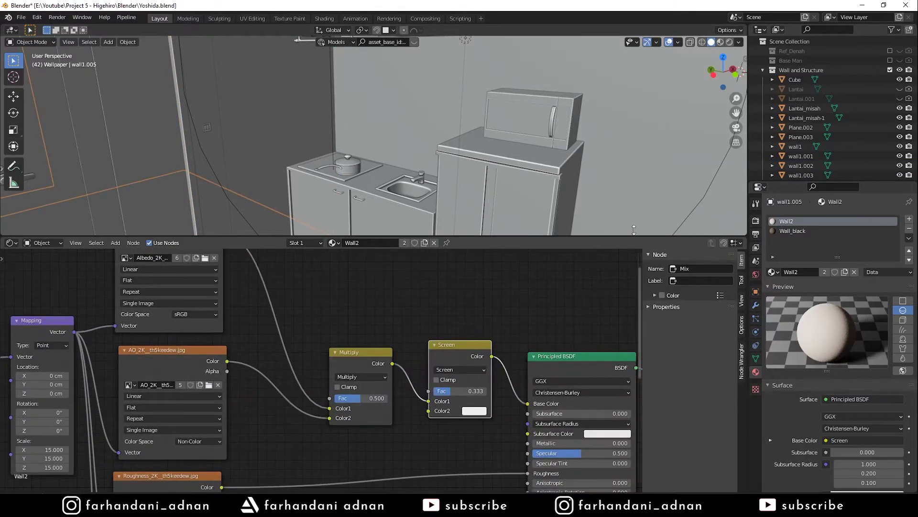
left_click(261, 125)
double_click(466, 373)
type("0.333")
key("Return")
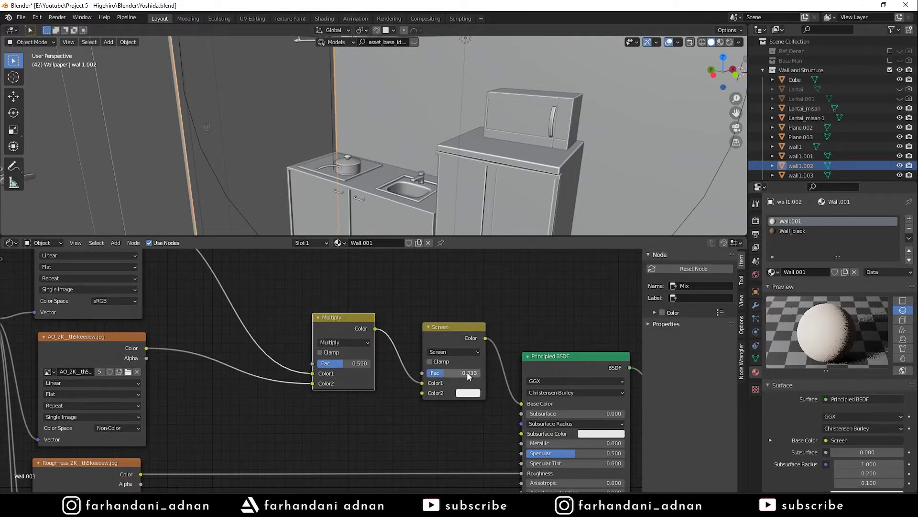
scroll(619, 154, "up", 5)
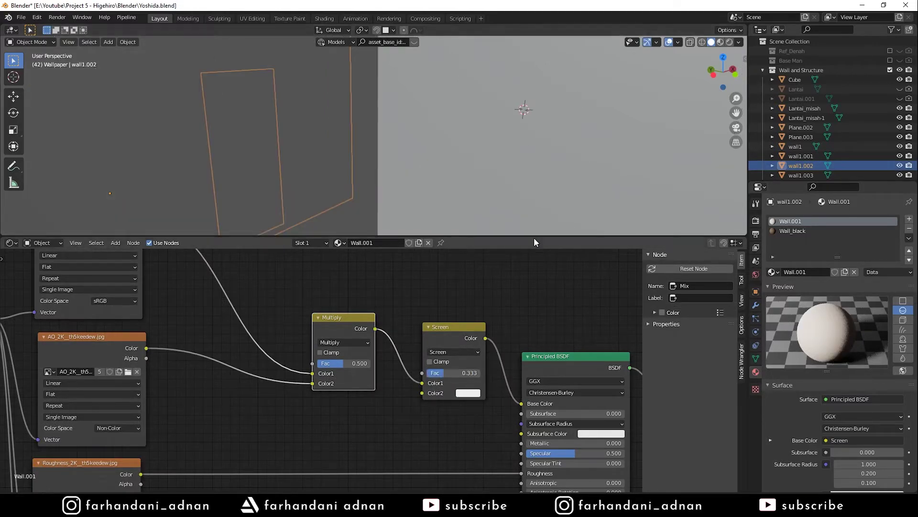
left_click_drag(534, 236, 533, 453)
Frame the view on the door and kitchen cabinets and save the bedroom file
scroll(537, 209, "up", 2)
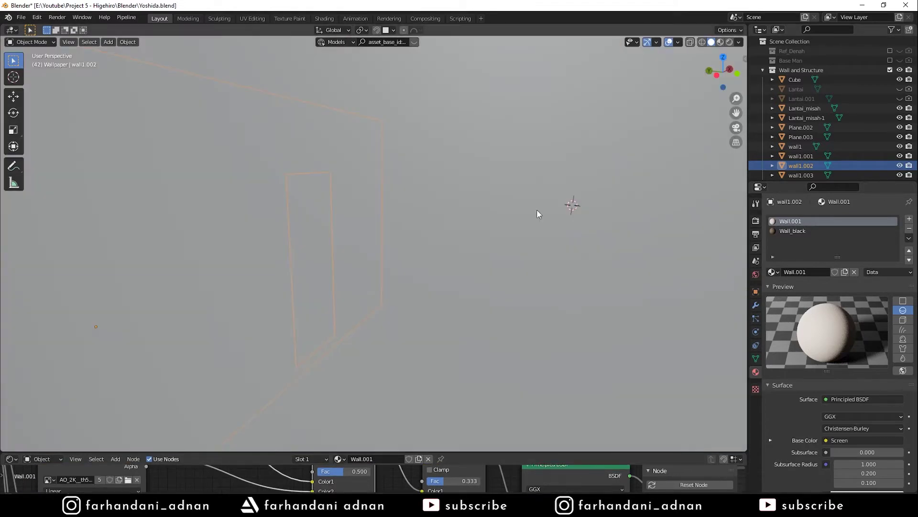
scroll(522, 213, "down", 3)
scroll(507, 225, "down", 5)
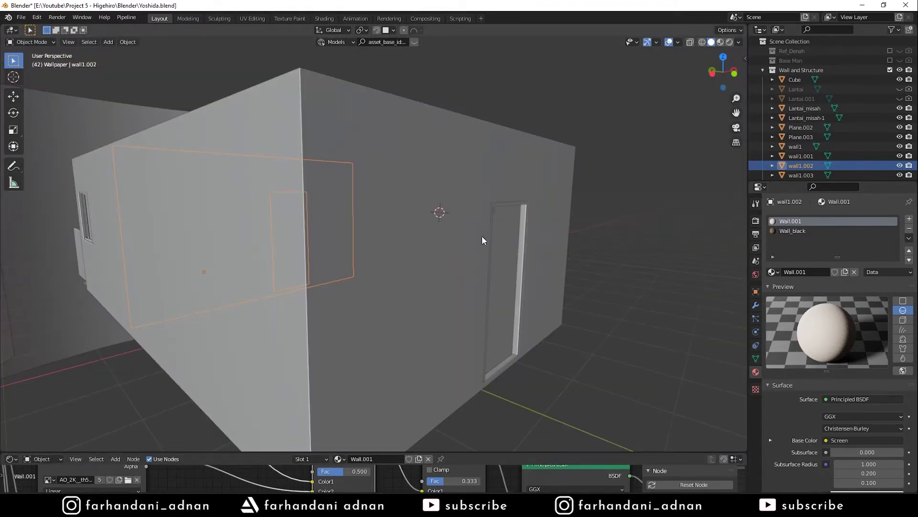
scroll(491, 234, "up", 4)
scroll(481, 235, "up", 2)
middle_click_drag(480, 235, 472, 242)
scroll(473, 242, "up", 2)
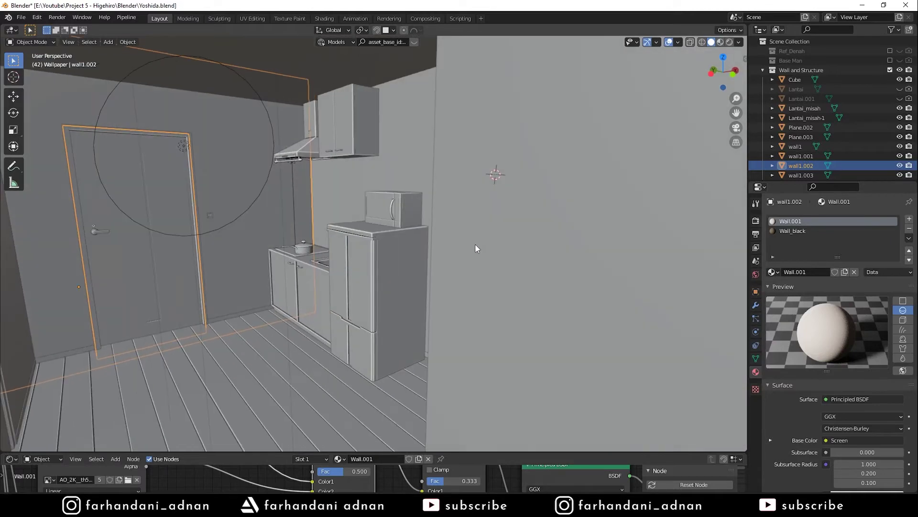
scroll(479, 243, "up", 2)
scroll(433, 250, "up", 2)
scroll(512, 265, "up", 2)
scroll(512, 265, "down", 3)
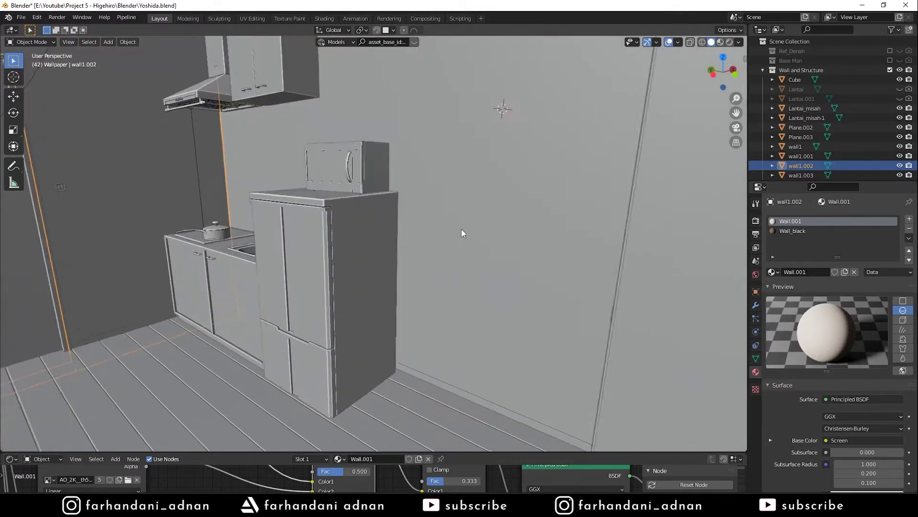
scroll(461, 228, "down", 1)
scroll(472, 237, "down", 2)
scroll(501, 245, "down", 2)
scroll(430, 234, "up", 2)
scroll(316, 215, "down", 2)
scroll(273, 213, "up", 2)
middle_click_drag(254, 214, 214, 176)
scroll(274, 174, "up", 2)
scroll(214, 200, "down", 2)
scroll(281, 151, "up", 2)
scroll(229, 189, "down", 1)
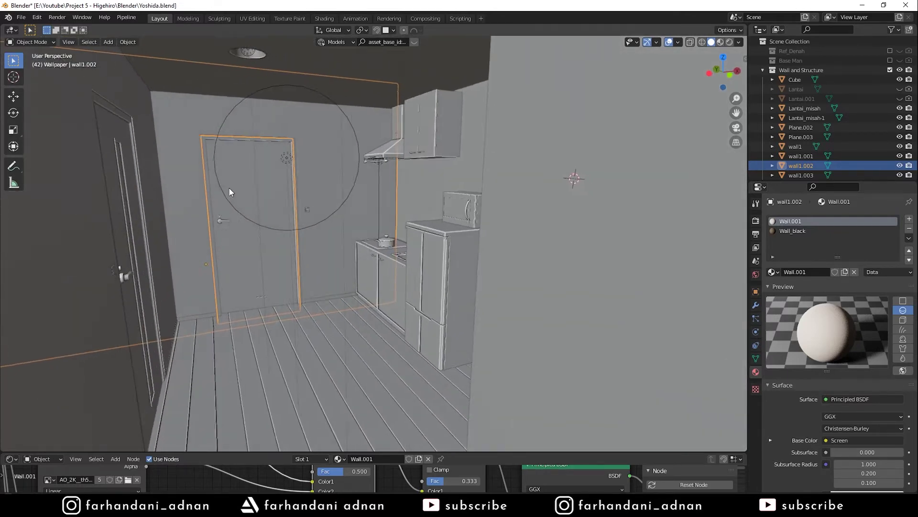
scroll(254, 187, "down", 1)
scroll(256, 190, "down", 1)
scroll(287, 165, "down", 2)
scroll(316, 165, "up", 2)
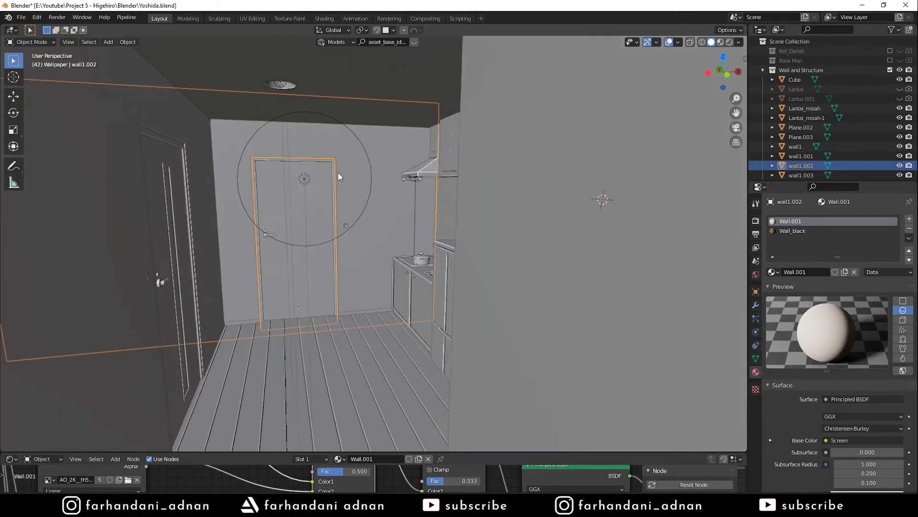
scroll(315, 182, "down", 1)
scroll(282, 189, "down", 1)
middle_click_drag(347, 179, 425, 205, "shift")
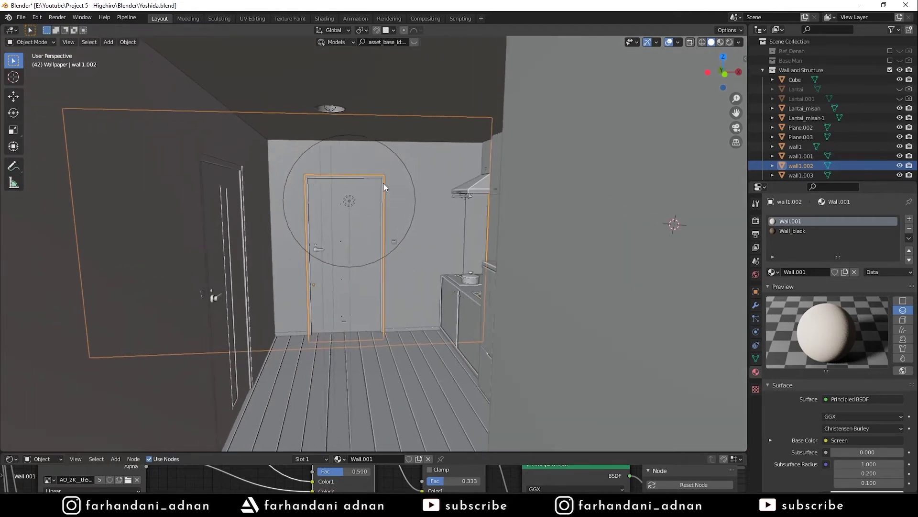
key("ctrl+s")
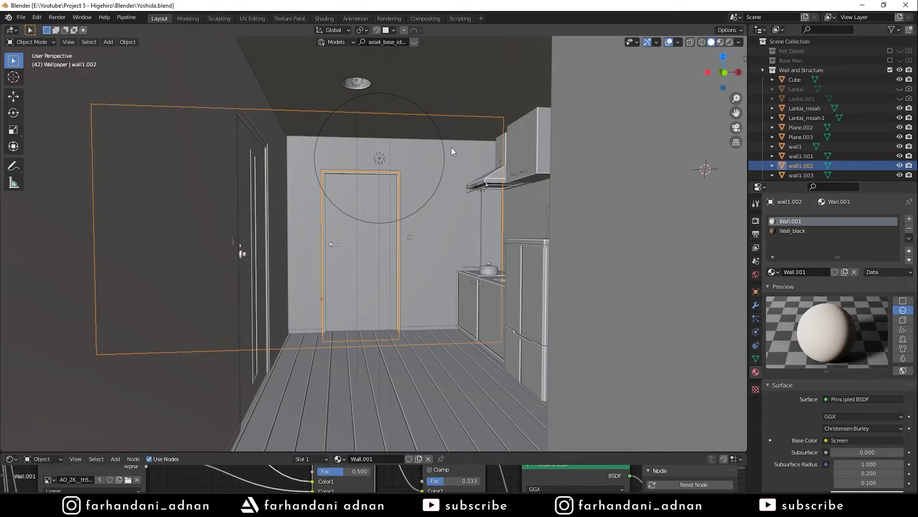
Select the ceiling lamp's Point.003 light to show its 100 W, 5 cm radius settings
middle_click_drag(471, 122, 426, 139, "shift")
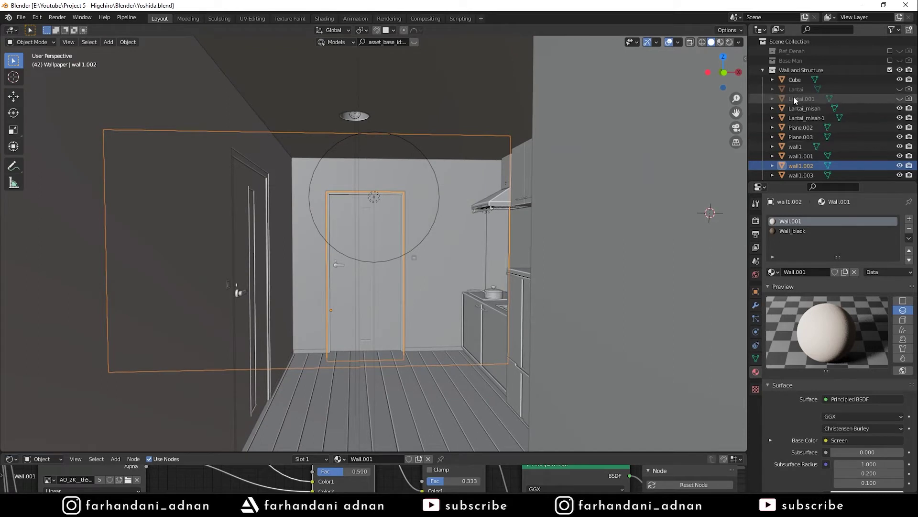
middle_click_drag(448, 120, 452, 143, "shift")
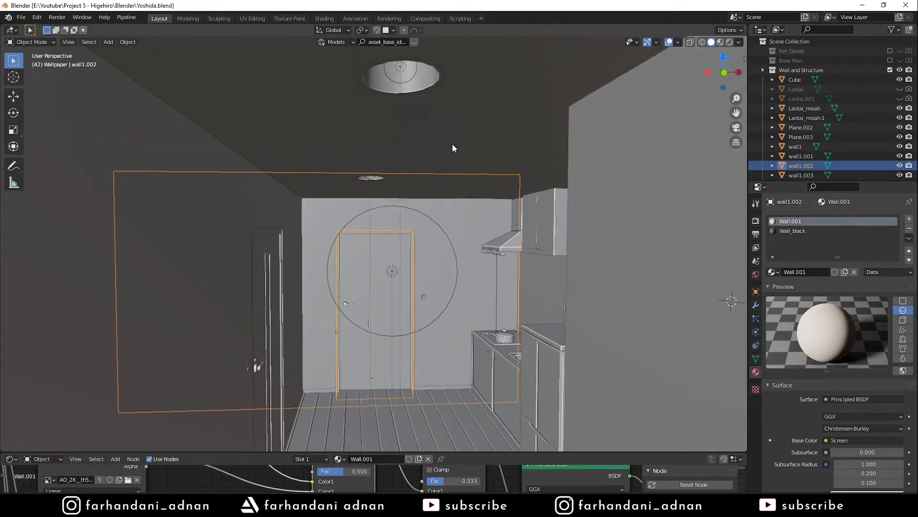
left_click(406, 86)
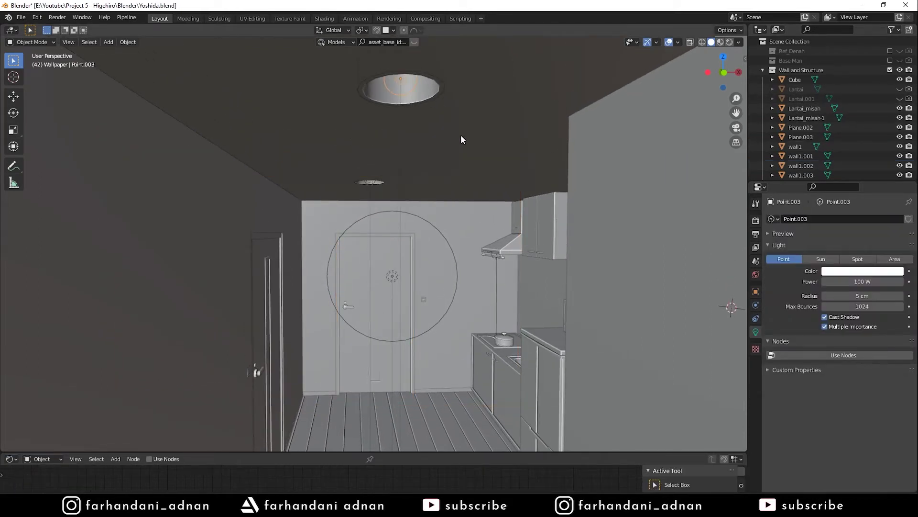
Frame the ceiling light, then hide the ceiling Plane.001 and front wall wall1.005
left_click(371, 182)
left_click(404, 87)
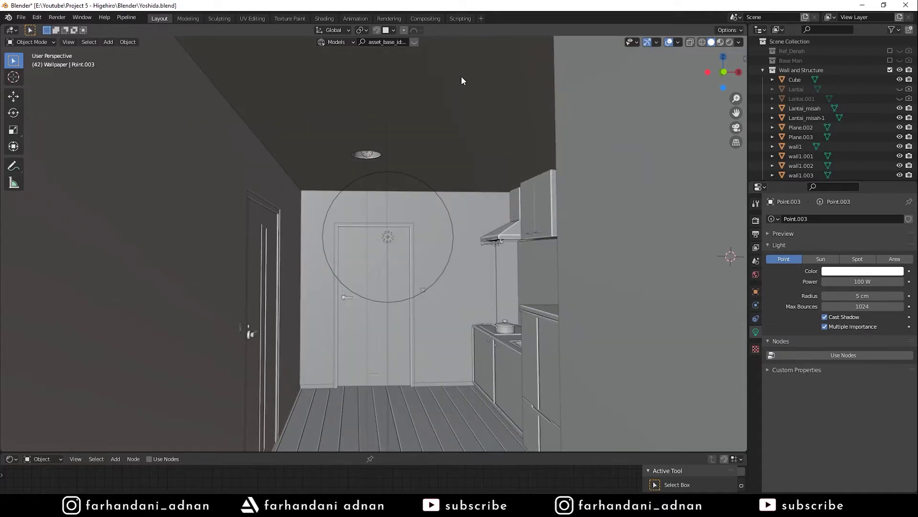
key("KP_Decimal")
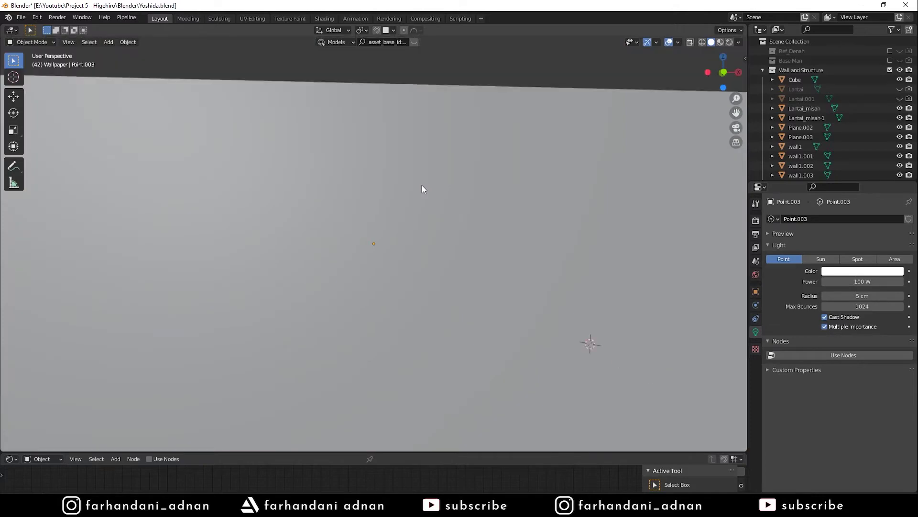
middle_click_drag(422, 188, 435, 188)
left_click(478, 205)
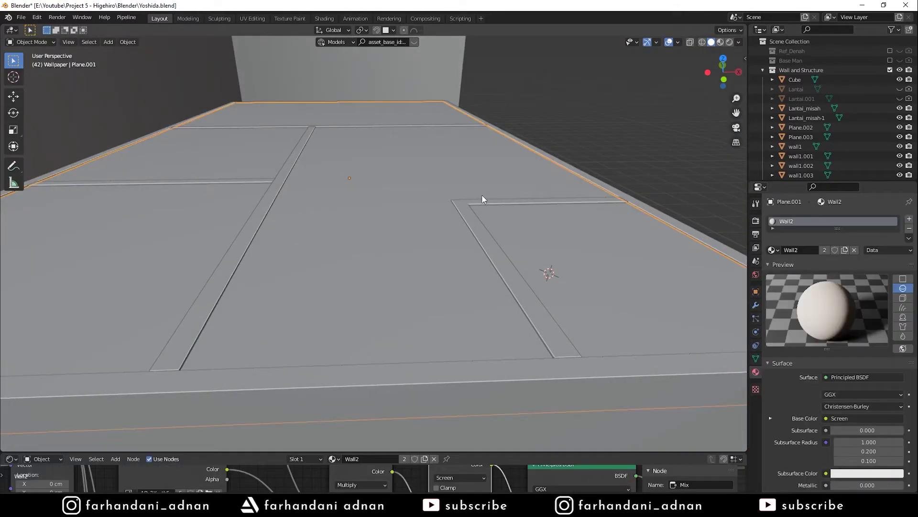
key("h")
mouse_move(472, 194)
middle_mouse_down()
mouse_move(471, 214)
mouse_move(498, 189)
mouse_move(530, 349)
middle_mouse_up()
left_click(531, 369)
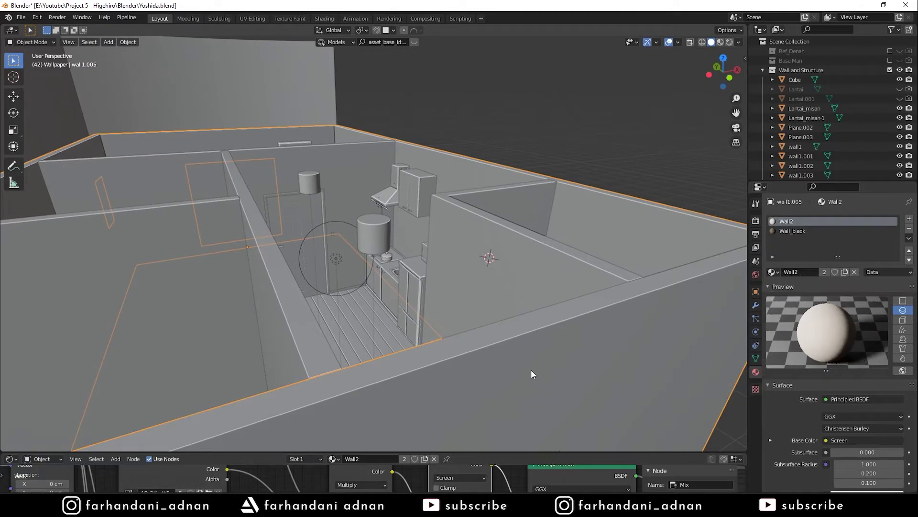
key("h")
Look at the kitchen corner at eye level and select Point.003 and the small cylinder's light
middle_click_drag(419, 197, 402, 152)
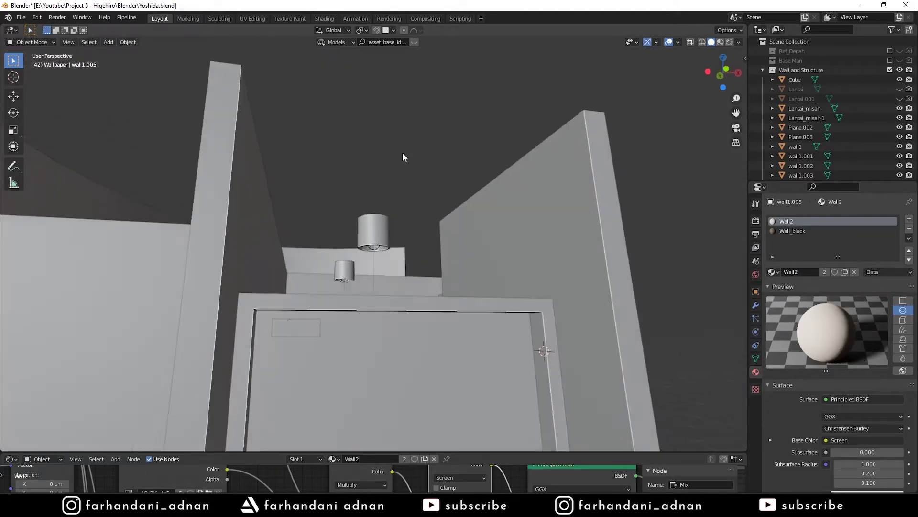
scroll(402, 158, "down", 1)
middle_click_drag(409, 364, 380, 231)
scroll(381, 230, "up", 2)
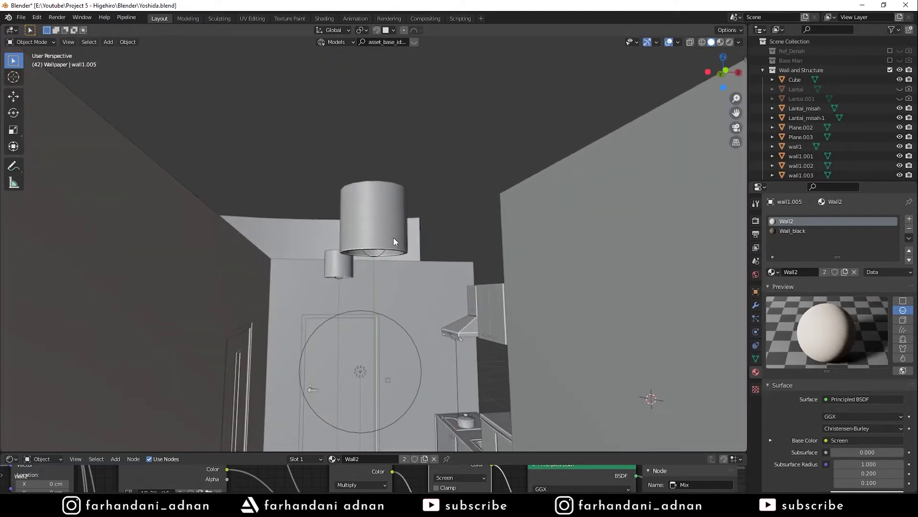
scroll(381, 231, "up", 1)
left_click(374, 211)
left_click(338, 264)
View the rooms from overhead and select the table lamp's light Point.002
mouse_move(424, 217)
middle_mouse_down()
mouse_move(455, 199)
mouse_move(435, 283)
middle_mouse_up()
scroll(456, 200, "down", 3)
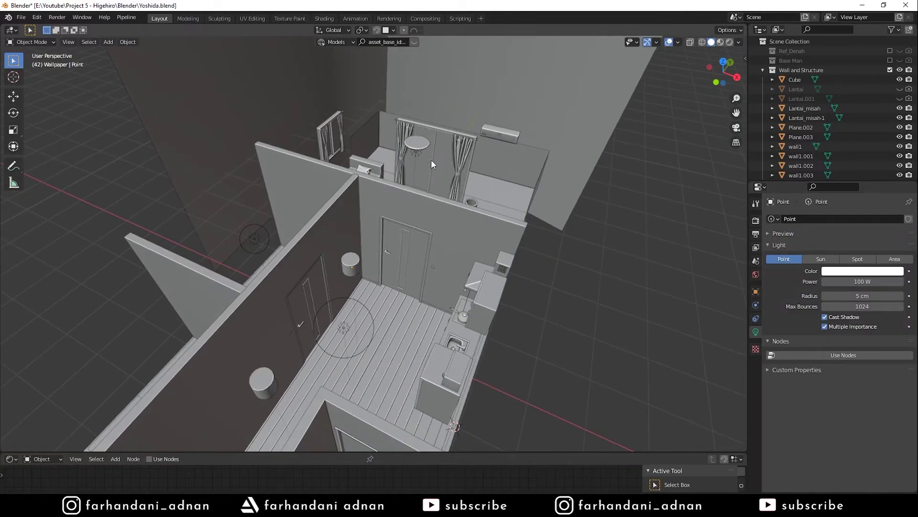
left_click(420, 152)
scroll(440, 159, "down", 2)
mouse_move(441, 159)
middle_mouse_down()
mouse_move(446, 146)
mouse_move(412, 273)
mouse_move(443, 193)
mouse_move(423, 216)
mouse_move(435, 210)
middle_mouse_up()
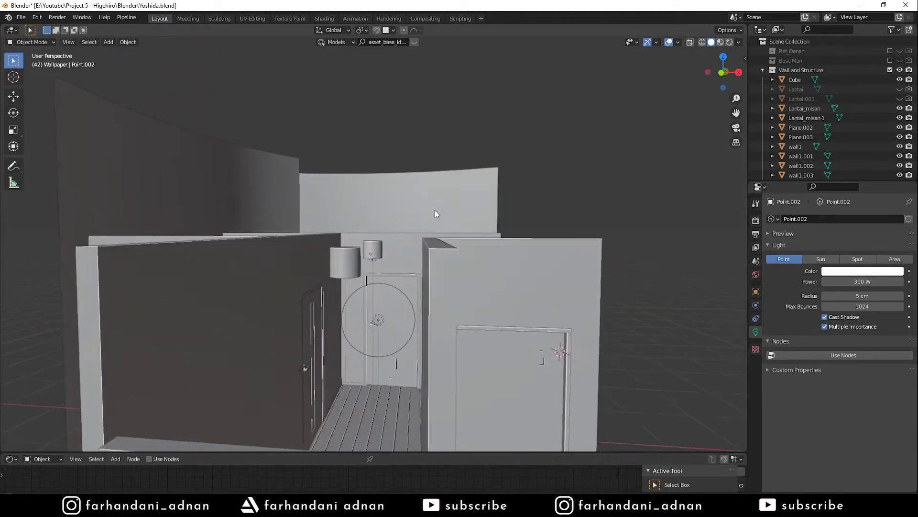
scroll(441, 204, "up", 3)
scroll(407, 257, "up", 2)
scroll(390, 277, "down", 1)
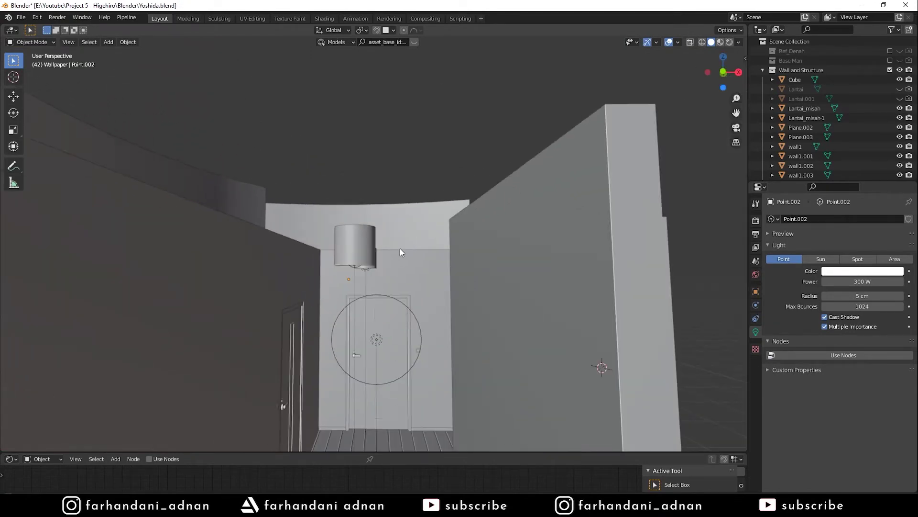
scroll(340, 258, "up", 1)
Select the Point.003 light inside lamp Cylinder.002, leaving it in place after a cancelled move
left_click(350, 257)
left_click(352, 259)
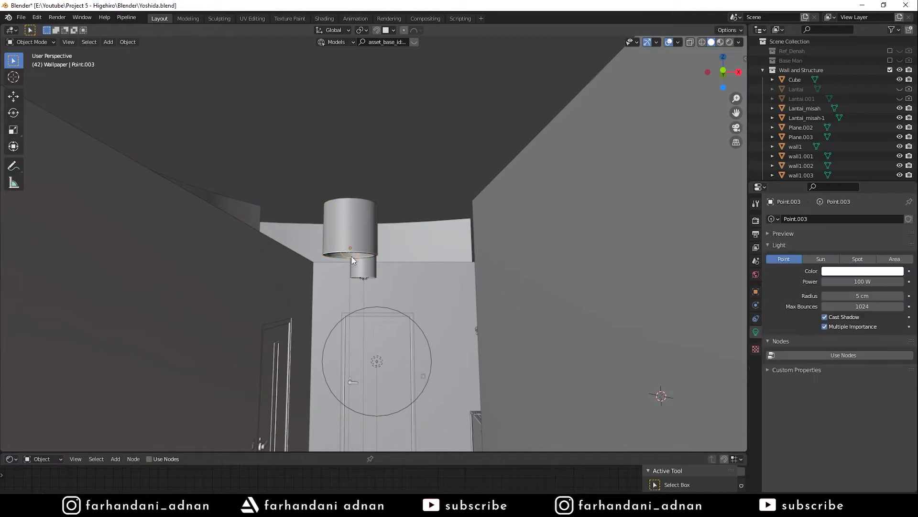
scroll(370, 261, "down", 5)
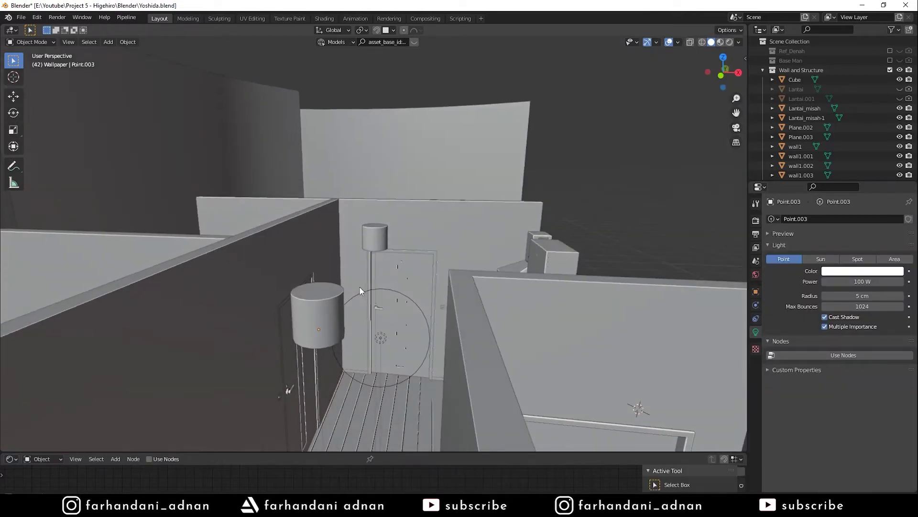
scroll(368, 260, "up", 5)
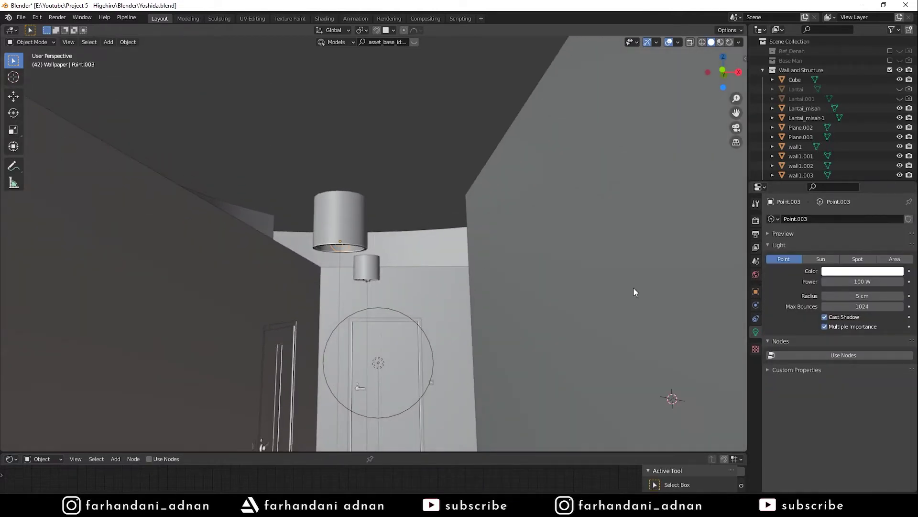
middle_click_drag(405, 283, 388, 276)
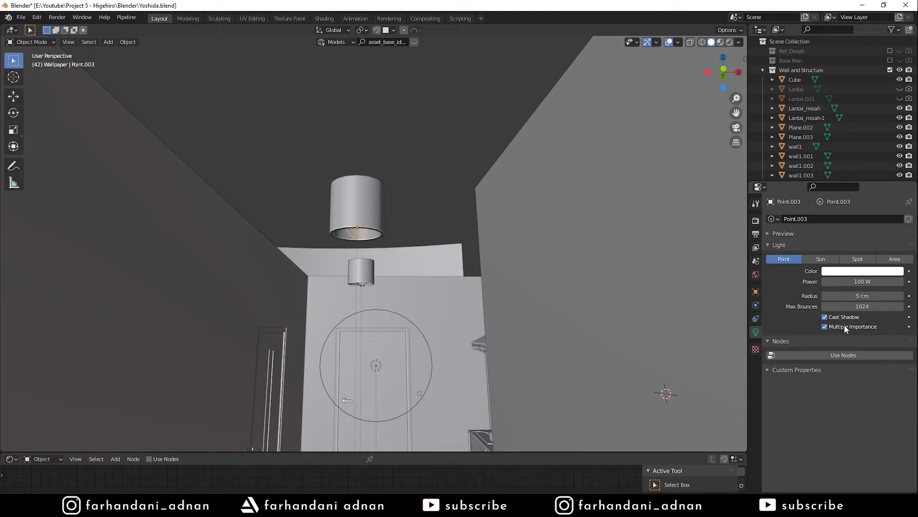
middle_click_drag(467, 269, 464, 254, "shift")
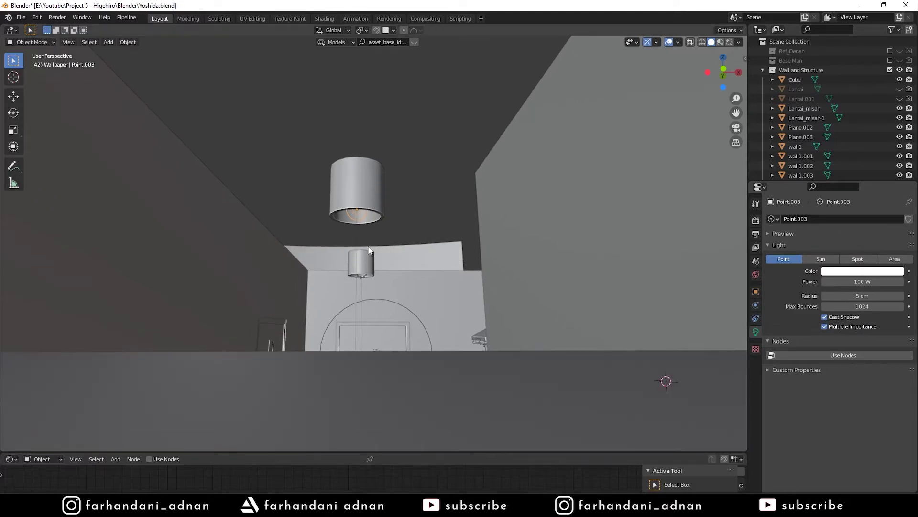
middle_click_drag(368, 250, 377, 253, "shift")
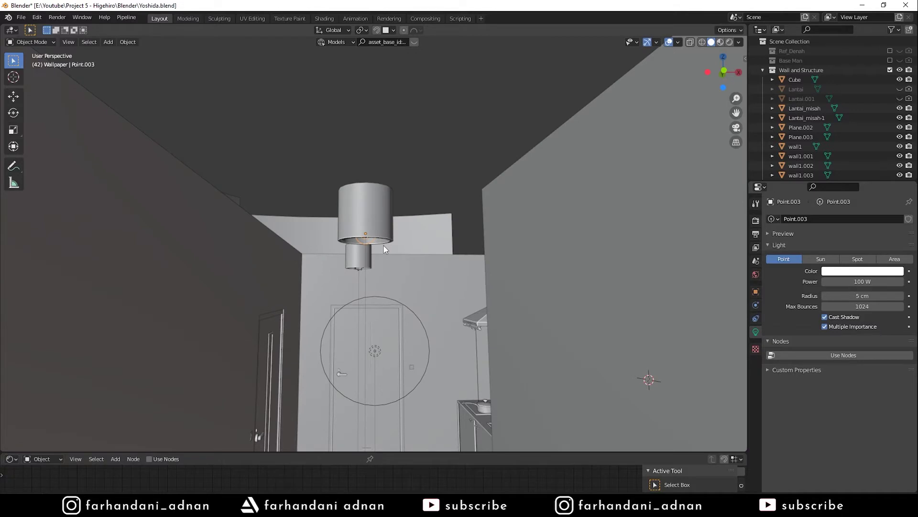
key("g")
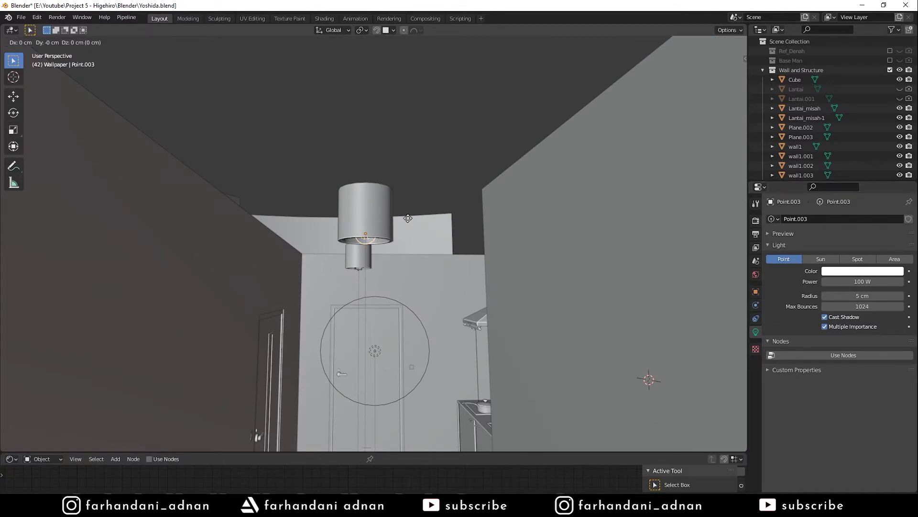
right_click(408, 218)
Check the light colour, then select the small wall lamp's Point light (white, 100 W, 5 cm radius)
scroll(371, 247, "up", 1)
scroll(371, 246, "up", 2)
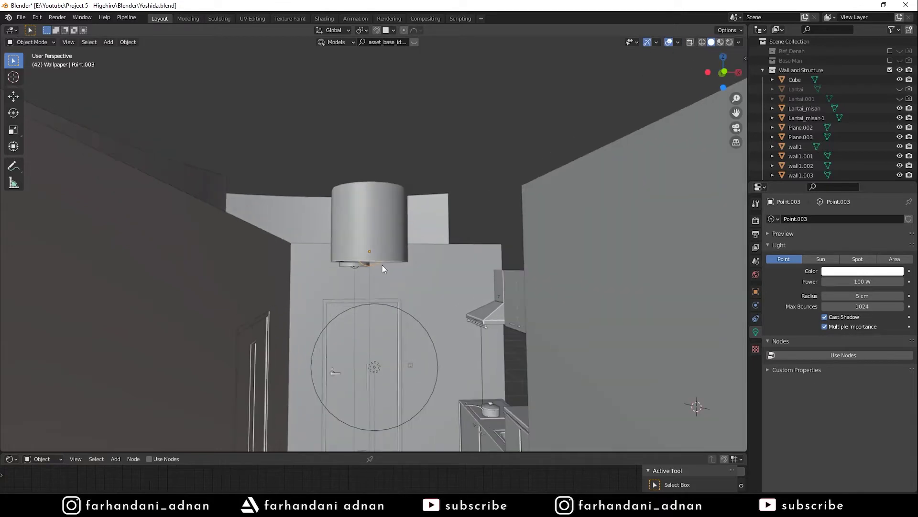
scroll(382, 264, "up", 2)
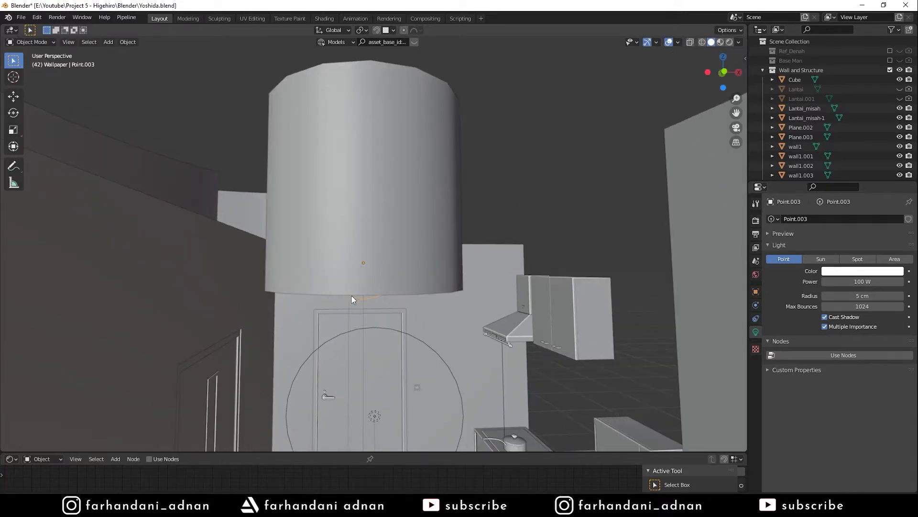
mouse_move(378, 286)
middle_mouse_down()
mouse_move(419, 217)
mouse_move(378, 203)
middle_mouse_up()
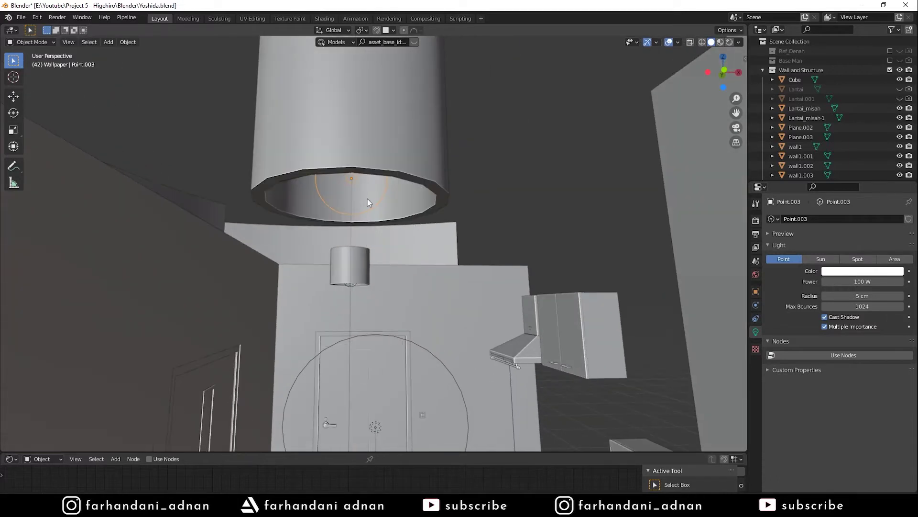
left_click(831, 271)
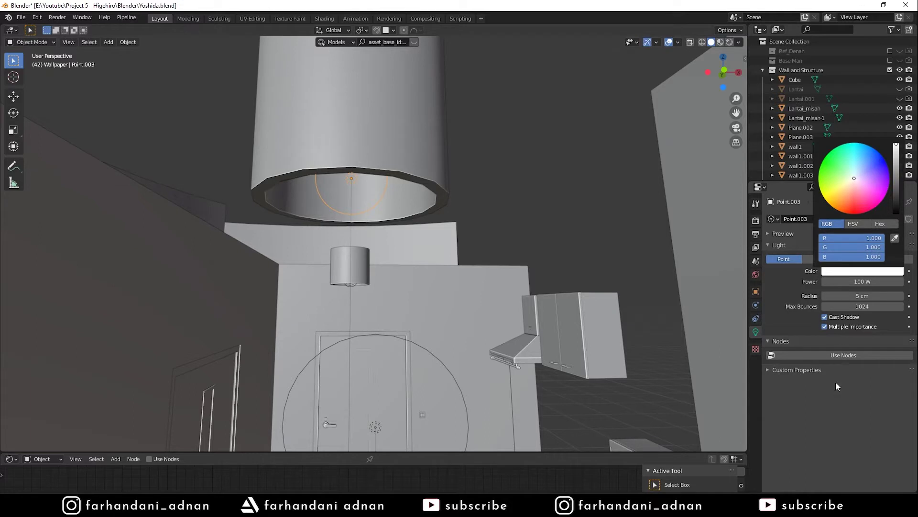
left_click(353, 286)
left_click(351, 285)
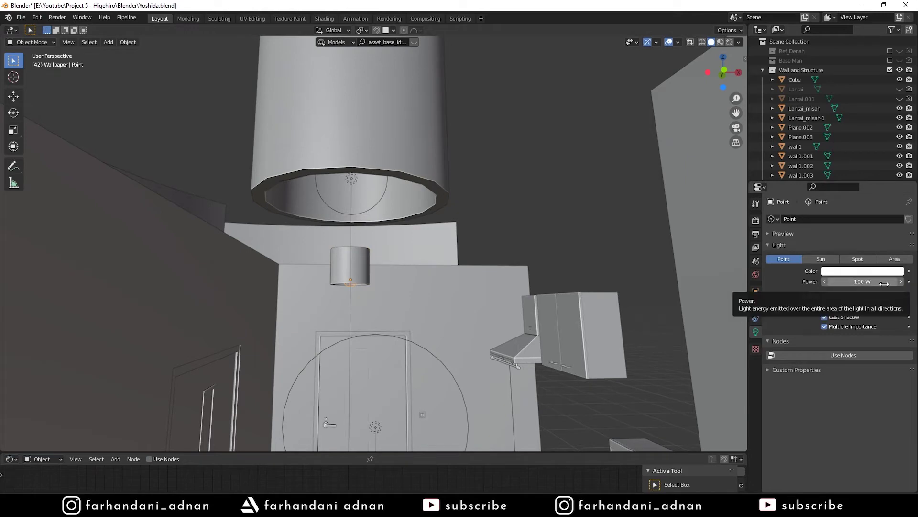
mouse_move(515, 154)
middle_mouse_down()
mouse_move(467, 178)
mouse_move(471, 276)
mouse_move(563, 225)
mouse_move(475, 229)
mouse_move(455, 198)
mouse_move(557, 224)
mouse_move(487, 200)
middle_mouse_up()
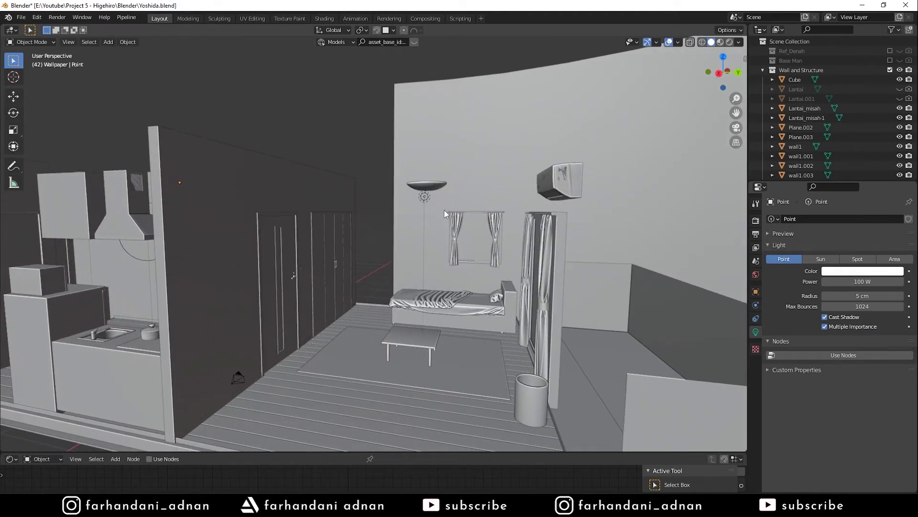
Select the bedroom lamp's Point.002, then select the bathroom corner light Point.001
scroll(445, 214, "up", 3)
left_click(441, 180)
mouse_move(443, 180)
middle_mouse_down()
mouse_move(526, 232)
mouse_move(507, 225)
middle_mouse_up()
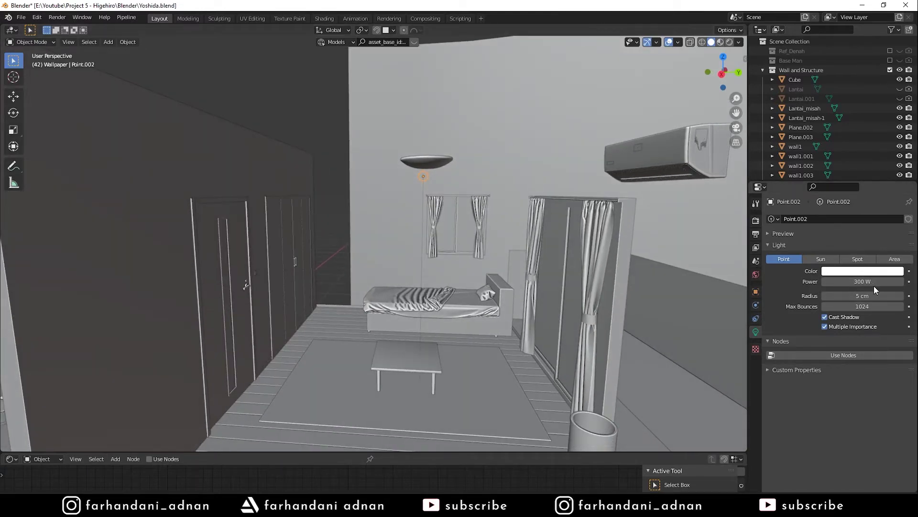
middle_click_drag(483, 263, 495, 312)
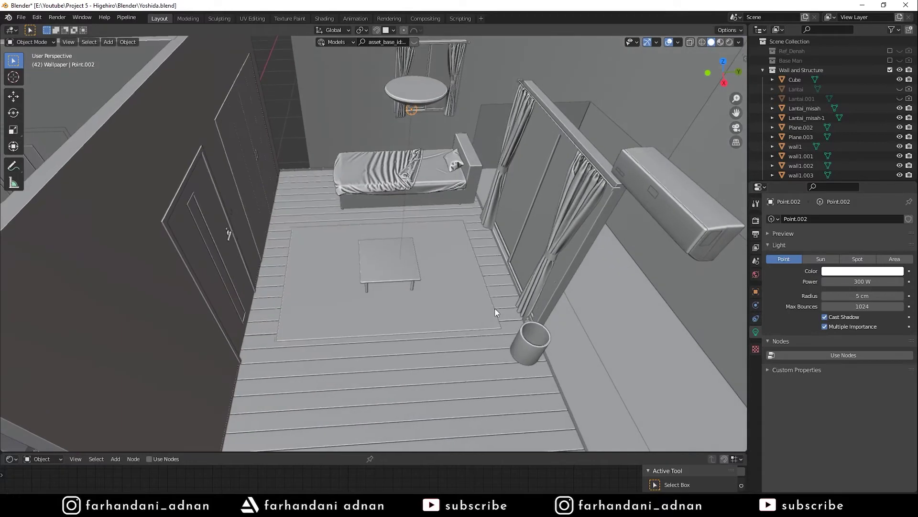
scroll(437, 318, "down", 4)
scroll(435, 235, "up", 4)
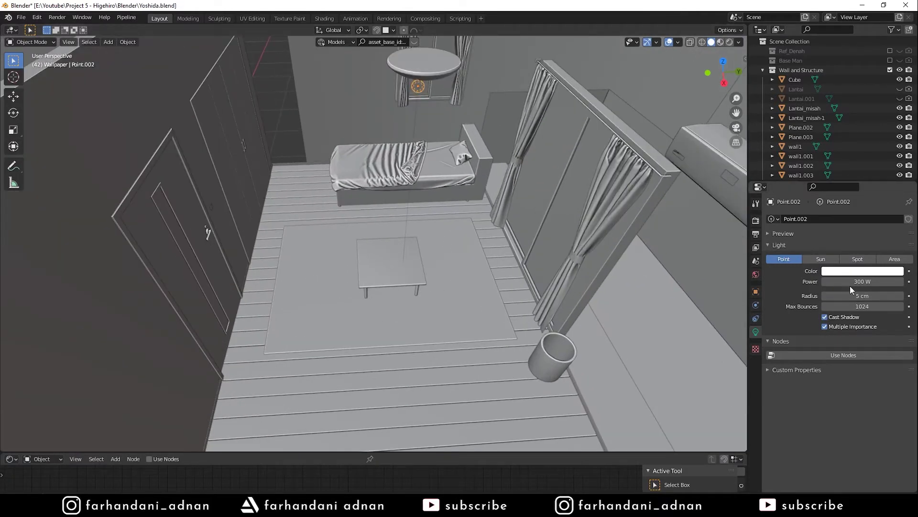
mouse_move(657, 292)
middle_mouse_down()
mouse_move(435, 200)
mouse_move(383, 237)
mouse_move(411, 232)
mouse_move(449, 255)
mouse_move(424, 321)
mouse_move(454, 318)
mouse_move(450, 329)
mouse_move(331, 308)
mouse_move(280, 333)
middle_mouse_up()
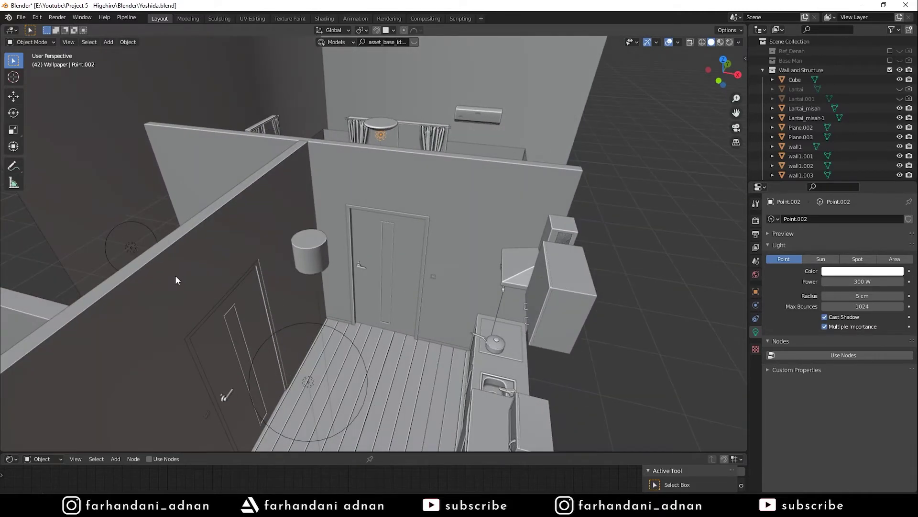
middle_click_drag(190, 279, 193, 287)
left_click(213, 347)
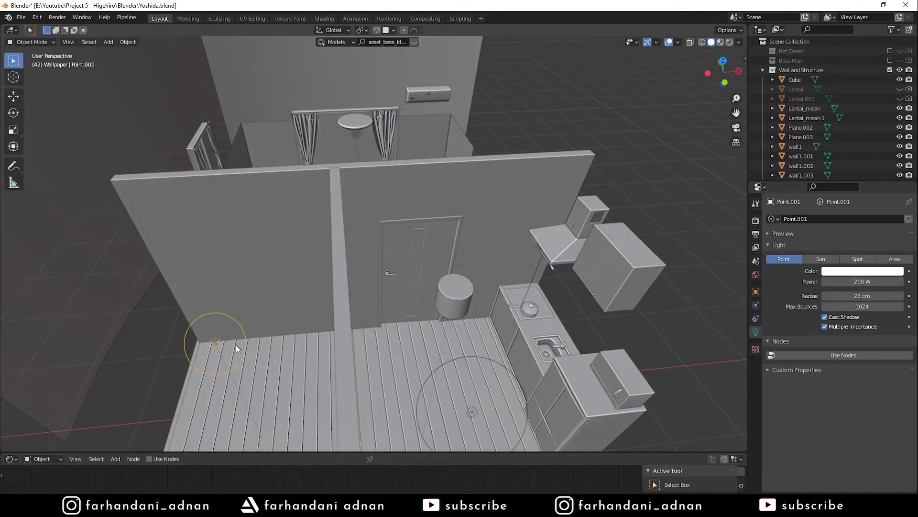
Set Point.001's light radius to 5 cm, keeping 200 W
left_click(873, 296)
type("5")
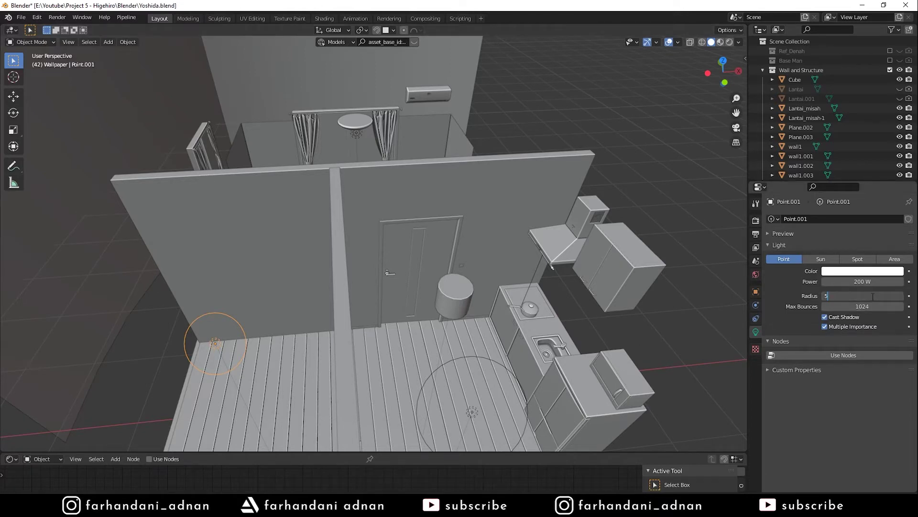
key("Return")
scroll(415, 286, "up", 3)
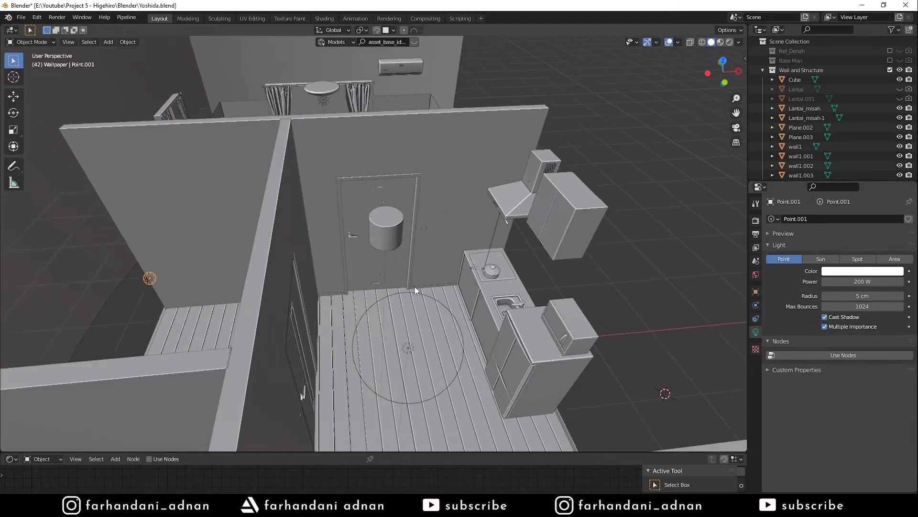
scroll(395, 261, "up", 3)
scroll(394, 261, "down", 2)
Orbit and zoom over the house to inspect the floor, doorway and corridor
middle_click_drag(526, 357, 470, 331)
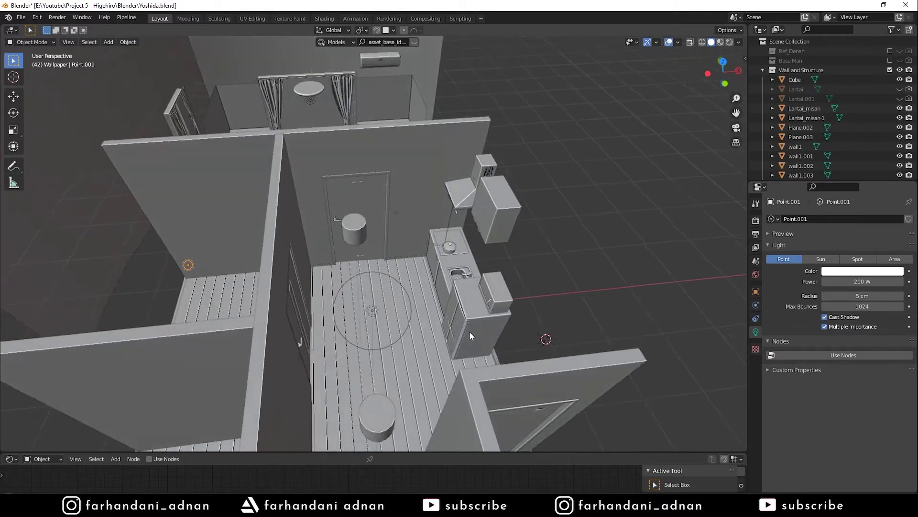
scroll(460, 340, "down", 2)
scroll(447, 345, "up", 2)
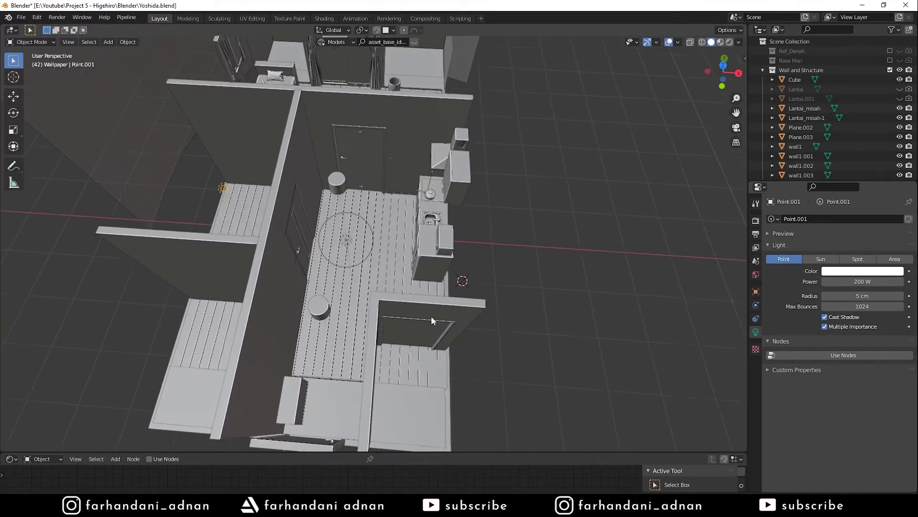
scroll(432, 316, "up", 2)
scroll(441, 288, "up", 2)
scroll(456, 299, "up", 1)
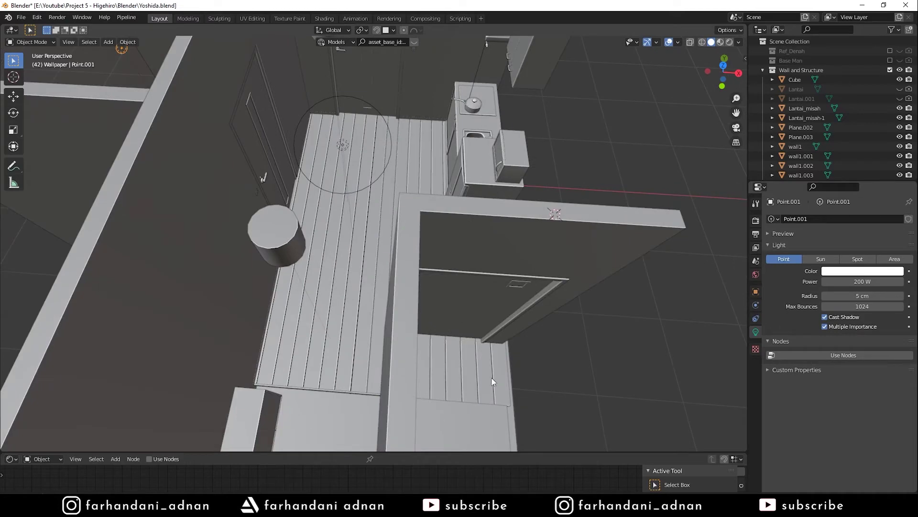
scroll(373, 302, "up", 1)
scroll(374, 300, "up", 1)
mouse_move(374, 299)
middle_mouse_down("shift")
mouse_move(440, 273)
mouse_move(445, 287)
middle_mouse_up("shift")
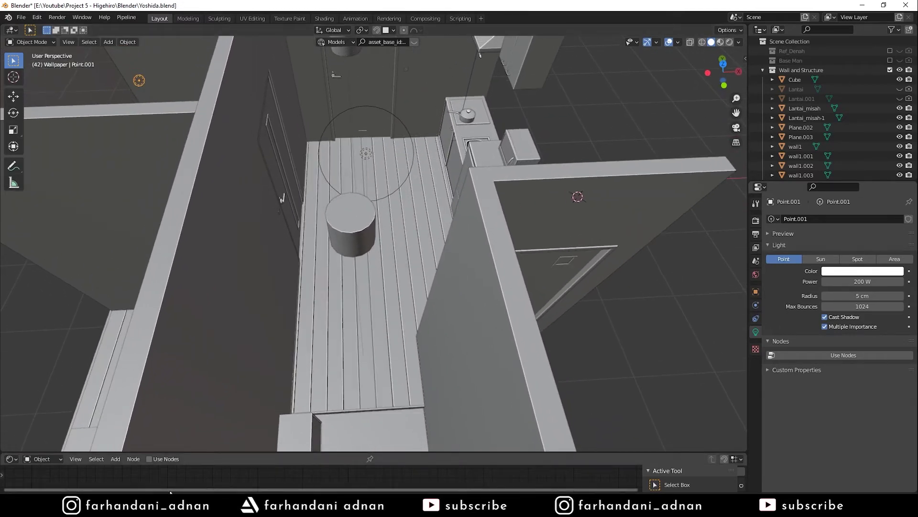
mouse_move(573, 286)
middle_mouse_down()
mouse_move(575, 301)
mouse_move(630, 318)
mouse_move(621, 306)
middle_mouse_up()
middle_click_drag(495, 323, 401, 282)
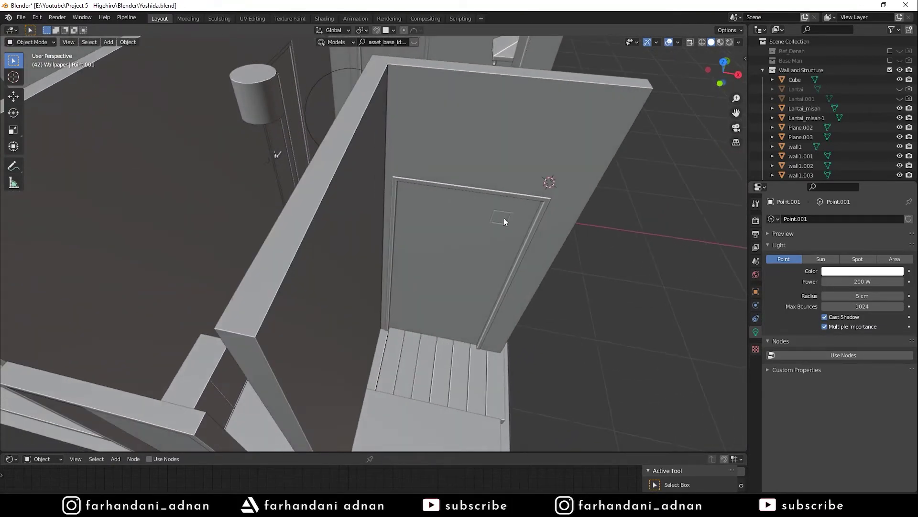
mouse_move(508, 220)
middle_mouse_down()
mouse_move(360, 217)
mouse_move(371, 220)
mouse_move(384, 200)
mouse_move(437, 232)
mouse_move(450, 191)
mouse_move(456, 229)
mouse_move(400, 263)
mouse_move(352, 275)
mouse_move(334, 274)
mouse_move(323, 237)
mouse_move(475, 225)
mouse_move(565, 283)
mouse_move(457, 288)
mouse_move(420, 271)
middle_mouse_up()
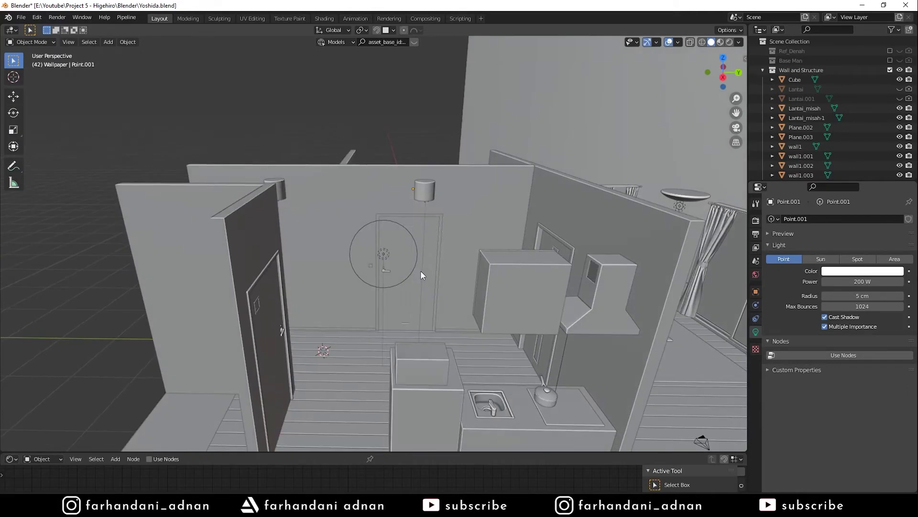
Select the door light Point.004 (30 W, 46 cm, shadows off) and orbit around it
left_click(382, 252)
mouse_move(437, 248)
middle_mouse_down()
mouse_move(372, 271)
mouse_move(386, 254)
mouse_move(429, 268)
middle_mouse_up()
scroll(428, 268, "up", 2)
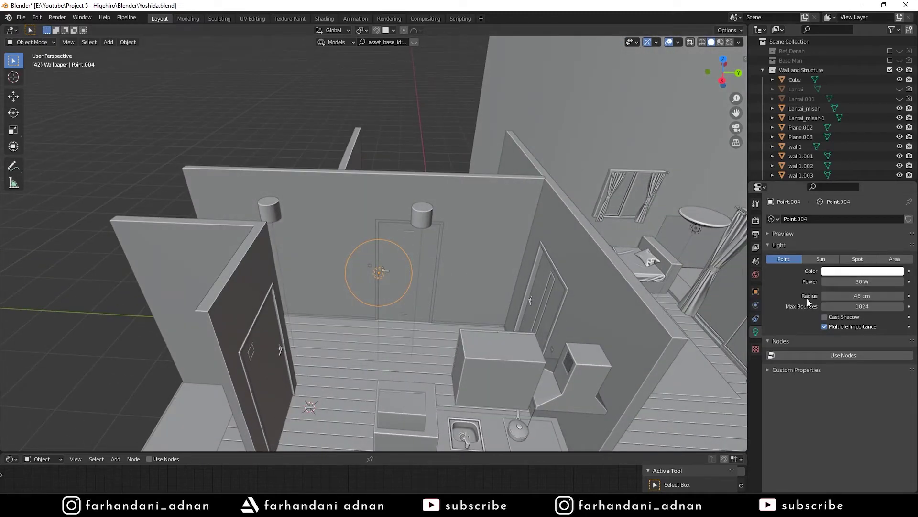
mouse_move(466, 255)
middle_mouse_down()
mouse_move(380, 242)
mouse_move(455, 264)
middle_mouse_up()
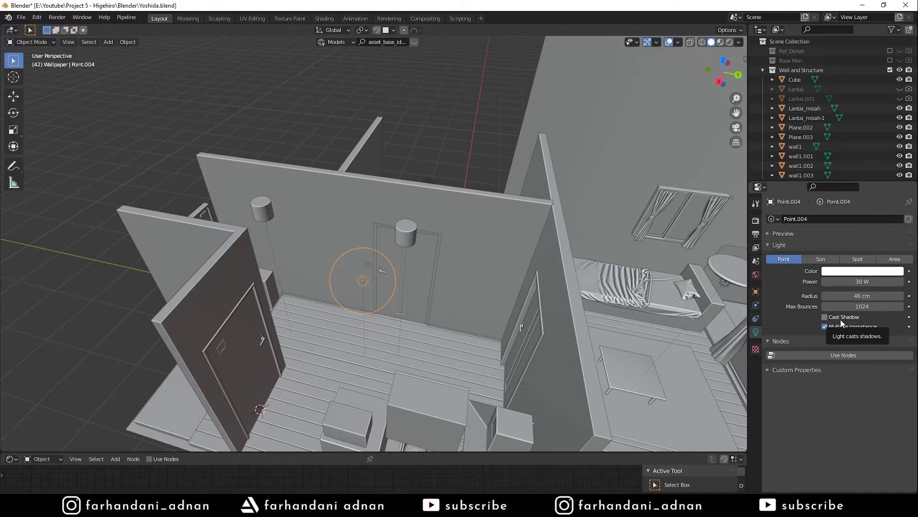
mouse_move(420, 285)
middle_mouse_down()
mouse_move(398, 260)
mouse_move(360, 259)
middle_mouse_up()
scroll(360, 259, "up", 3)
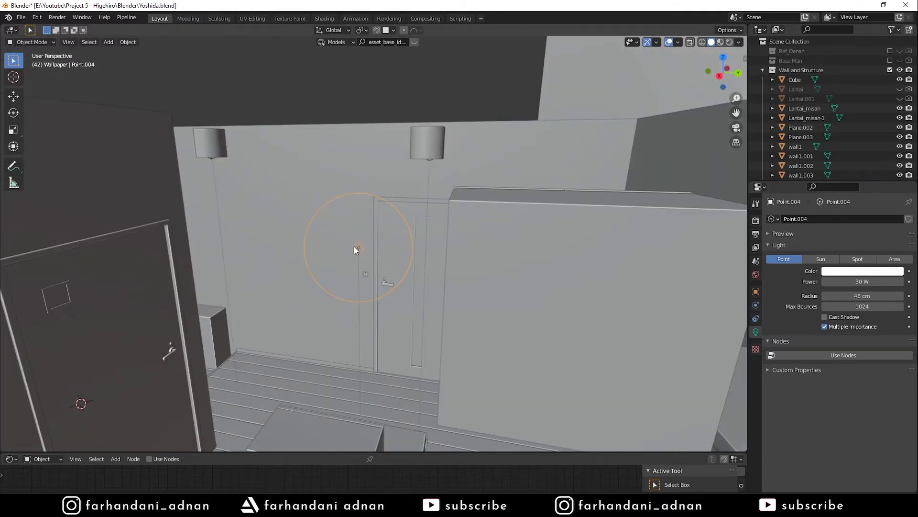
scroll(362, 234, "down", 3)
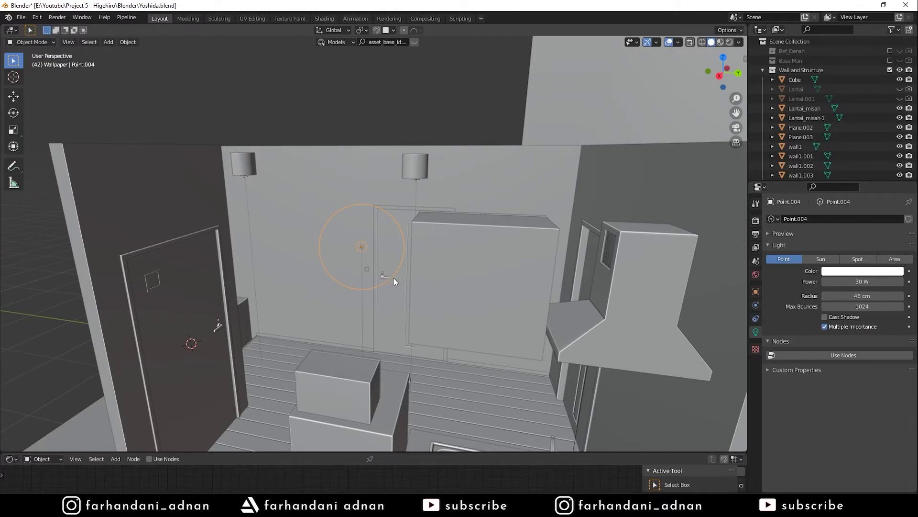
mouse_move(525, 308)
middle_mouse_down()
mouse_move(616, 343)
mouse_move(645, 309)
mouse_move(441, 248)
mouse_move(494, 220)
middle_mouse_up()
scroll(441, 248, "up", 5)
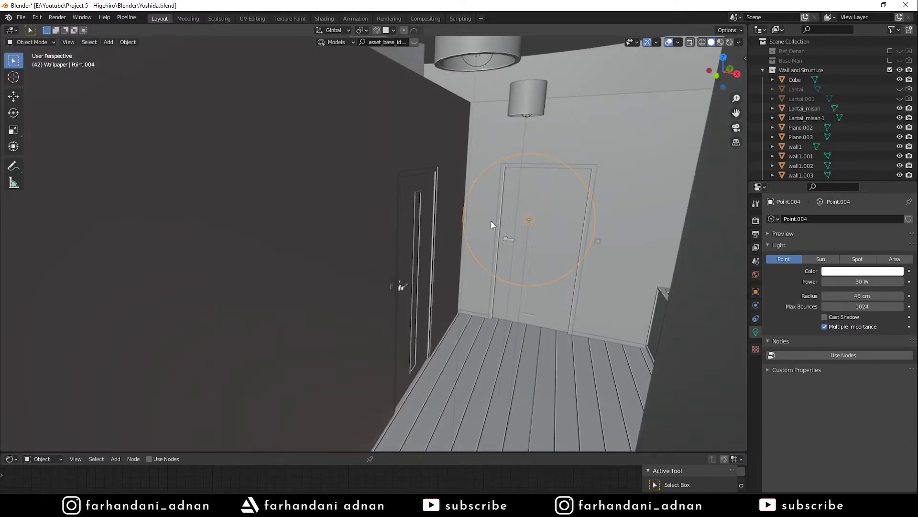
Check the ceiling lamp's light, then select the 10 W Area light under the range hood
left_click(480, 56)
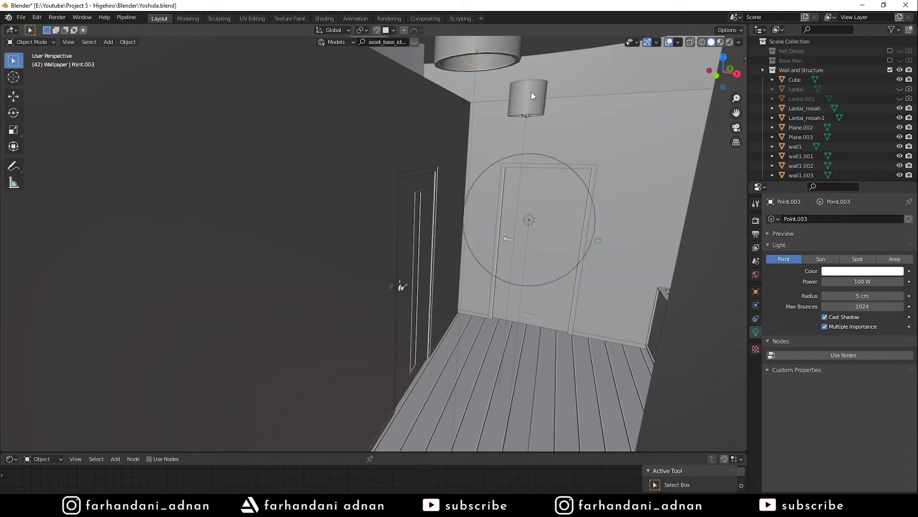
left_click(549, 158)
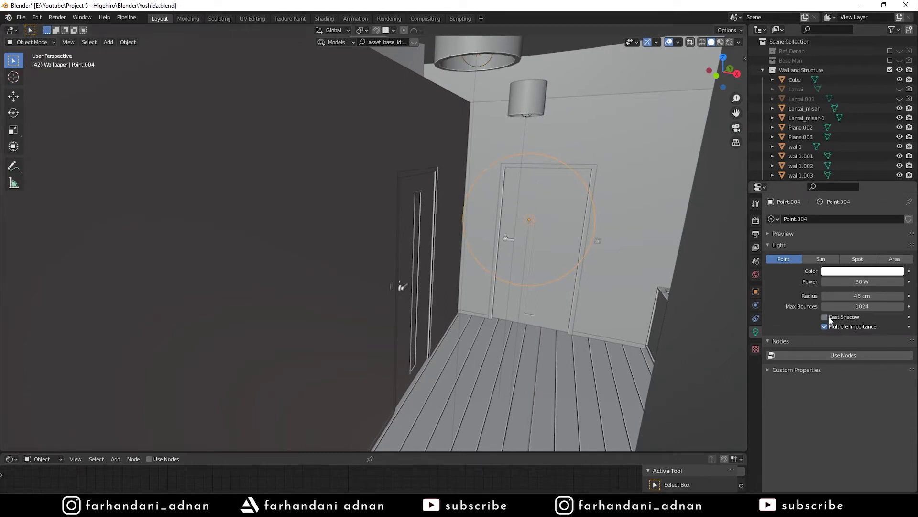
mouse_move(562, 234)
middle_mouse_down()
mouse_move(535, 258)
mouse_move(568, 271)
mouse_move(596, 172)
mouse_move(460, 295)
mouse_move(406, 254)
mouse_move(454, 223)
mouse_move(427, 218)
mouse_move(329, 148)
mouse_move(337, 159)
middle_mouse_up()
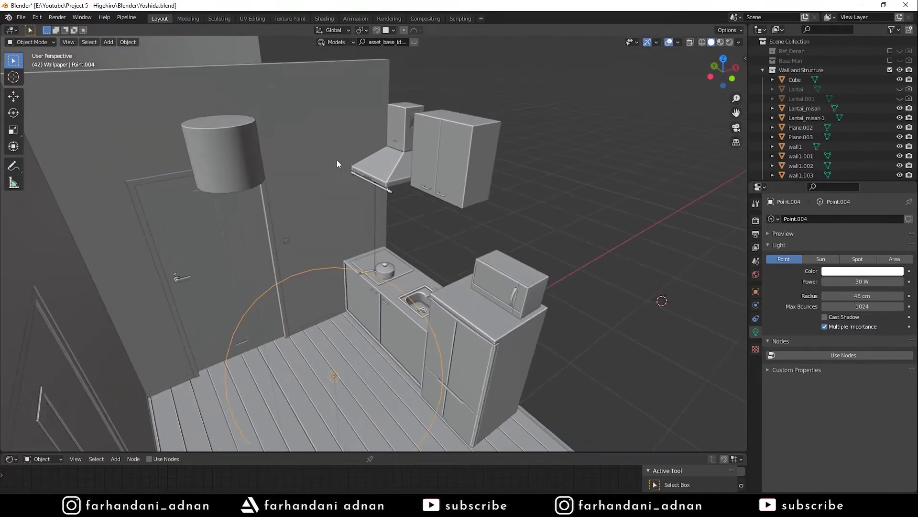
left_click(375, 196)
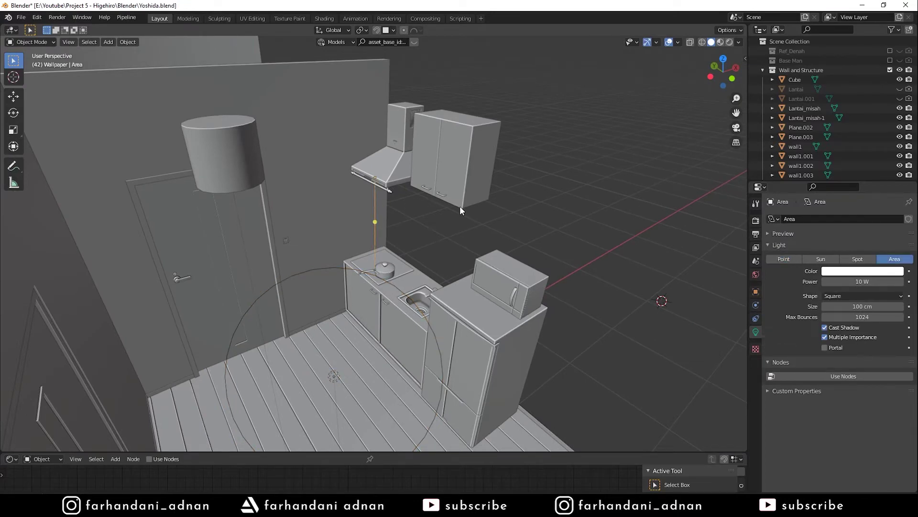
key("KP_Decimal")
mouse_move(460, 206)
middle_mouse_down()
mouse_move(425, 249)
mouse_move(461, 198)
middle_mouse_up()
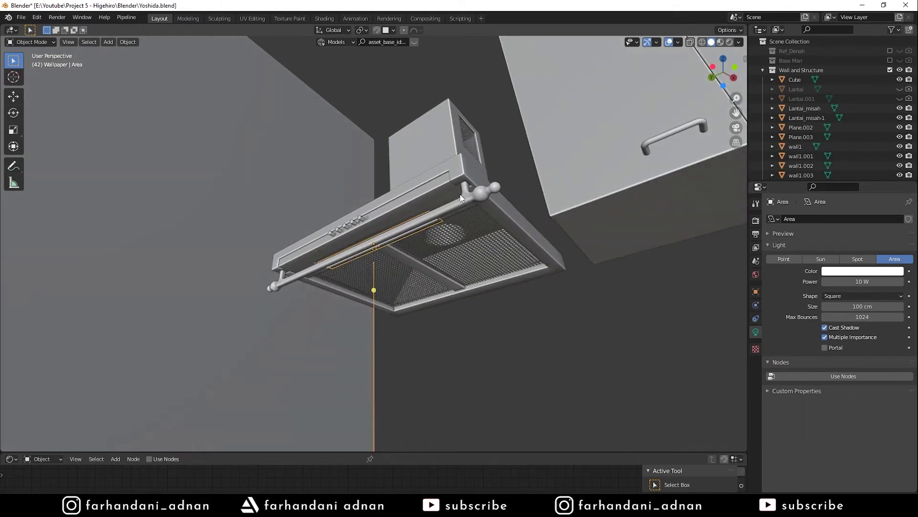
mouse_move(412, 211)
middle_mouse_down()
mouse_move(408, 169)
mouse_move(365, 195)
mouse_move(391, 192)
mouse_move(449, 252)
middle_mouse_up()
key("shift+a")
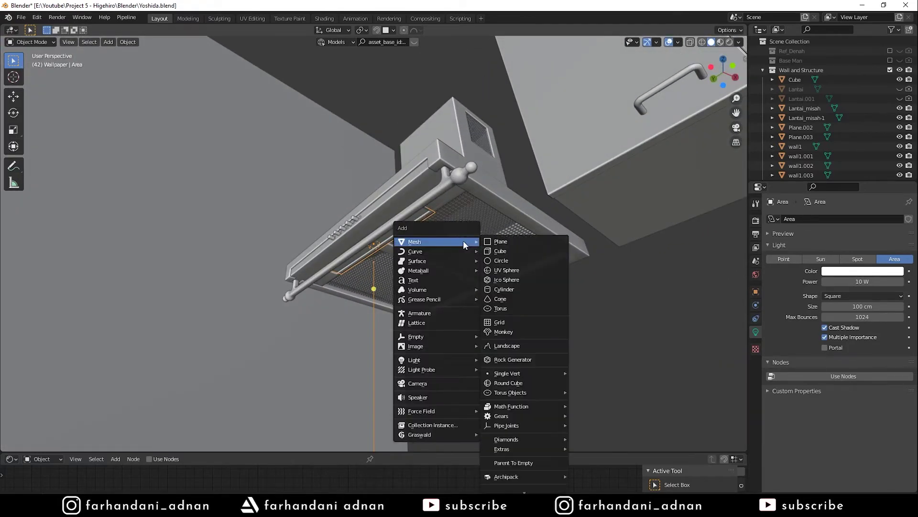
mouse_move(424, 359)
left_click(506, 389)
middle_click_drag(500, 371, 467, 282)
key("s")
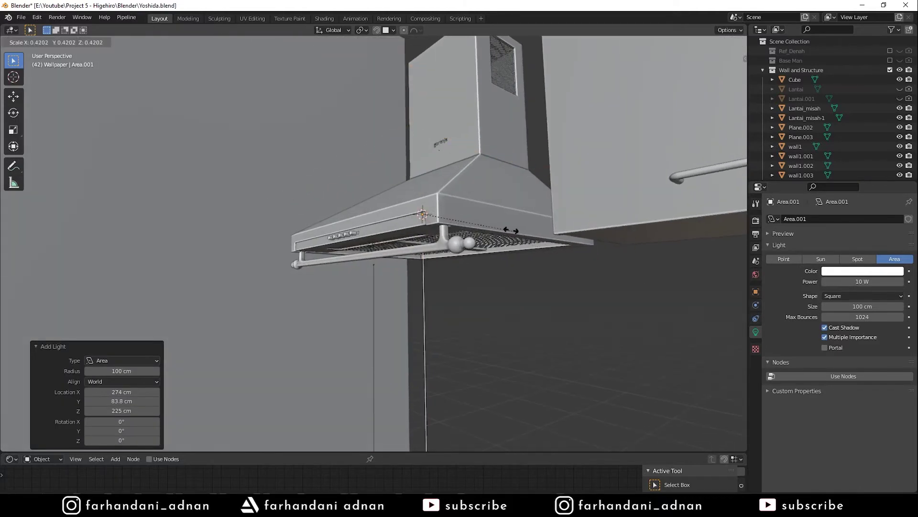
left_click(471, 224)
key("g")
key("z")
left_click(504, 338)
mouse_move(503, 337)
middle_mouse_down()
mouse_move(533, 318)
mouse_move(544, 278)
middle_mouse_up()
key("s")
key("x")
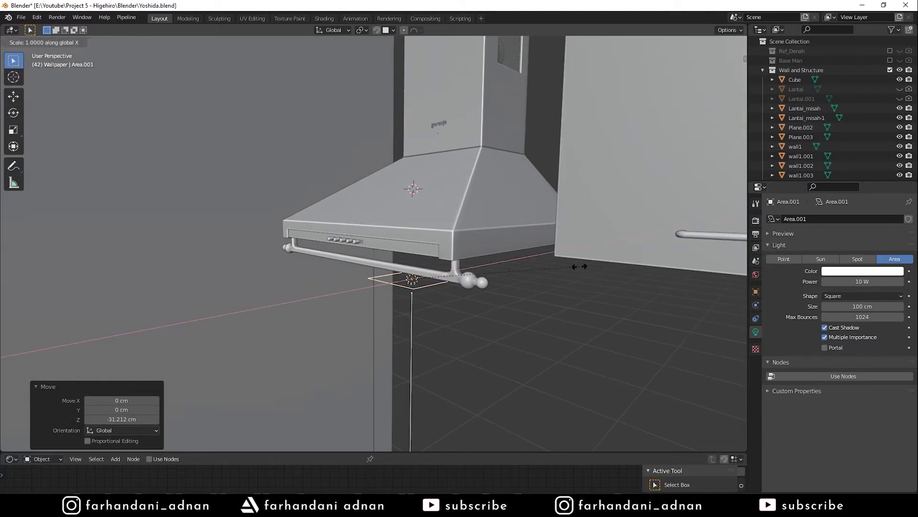
left_click(443, 278)
middle_click_drag(443, 277, 466, 241)
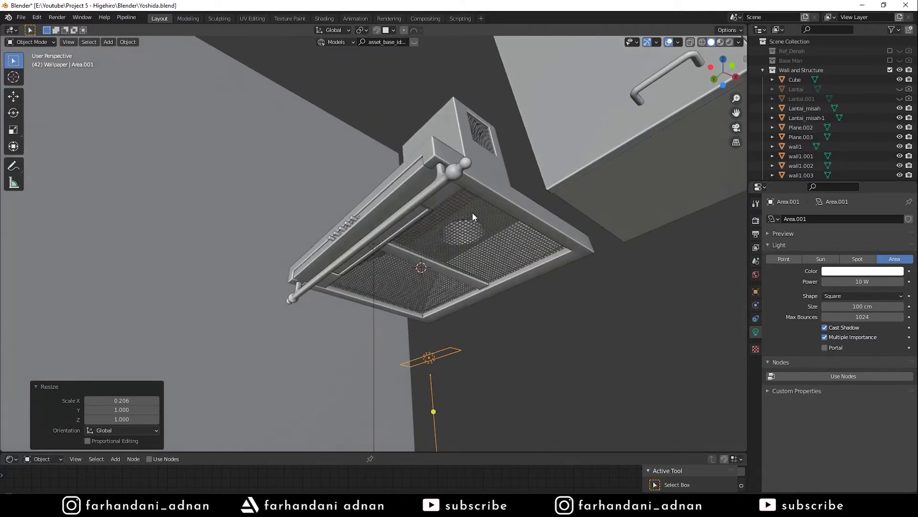
key("Delete")
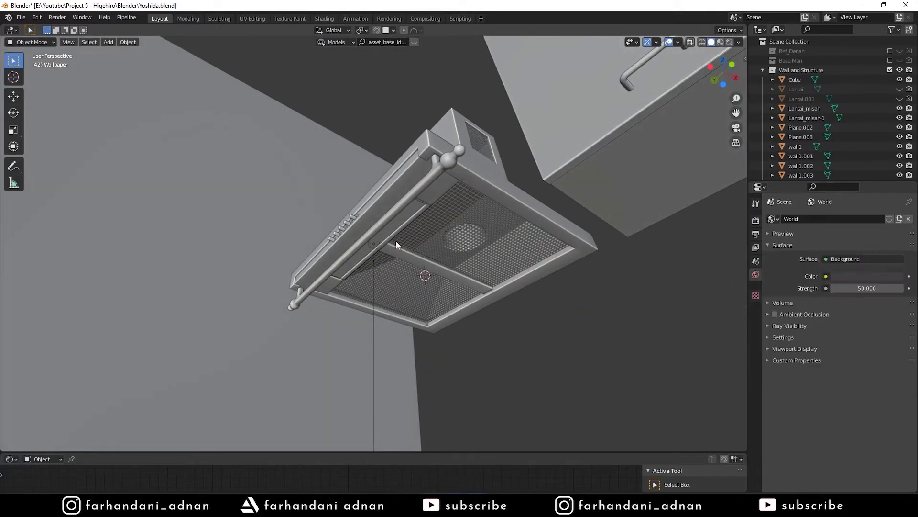
Reselect the 10 W, 100 cm square Area light under the hood and view the room from above
left_click(375, 245)
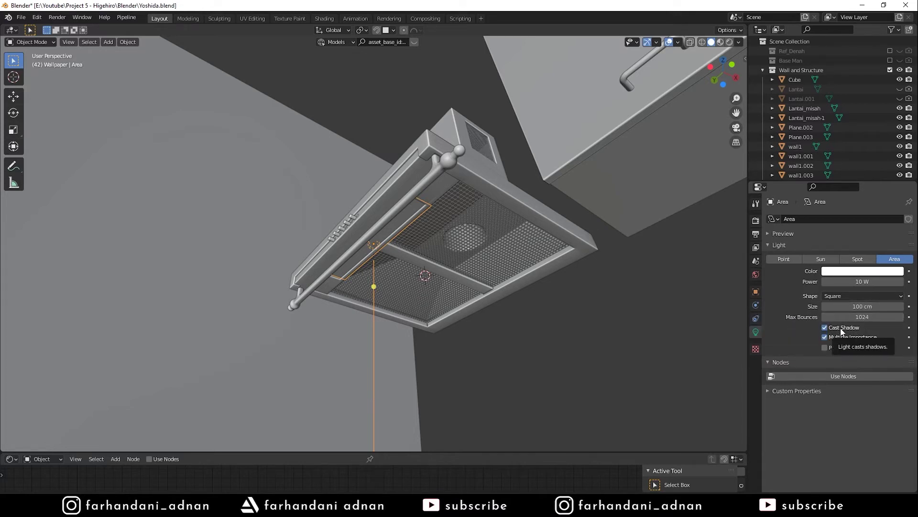
middle_click_drag(408, 227, 398, 300)
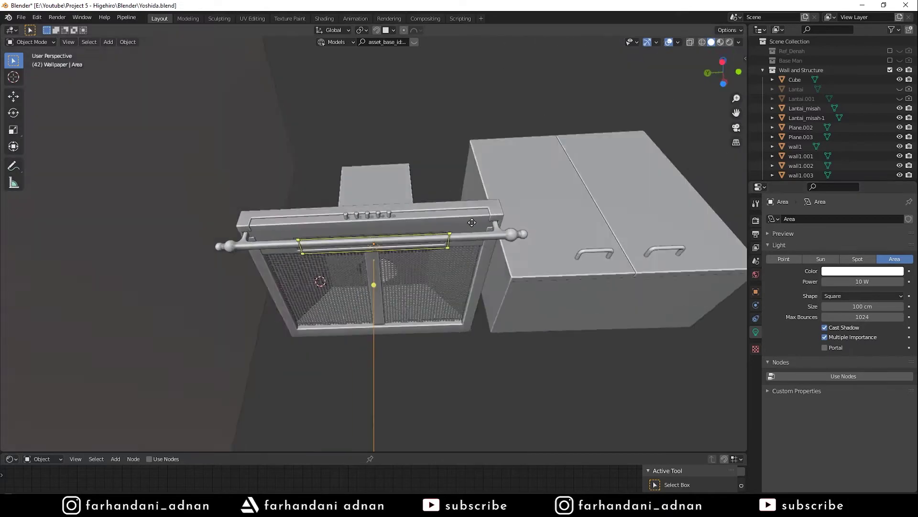
scroll(383, 295, "down", 5)
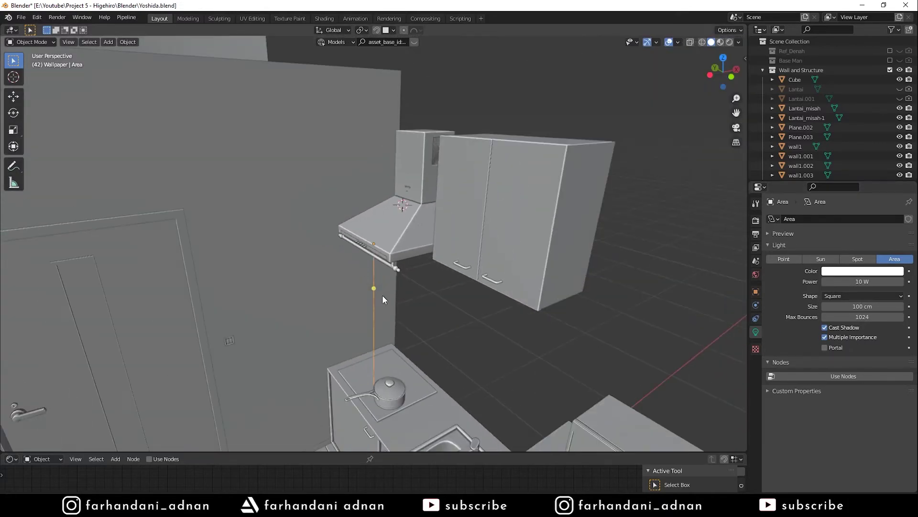
middle_click_drag(383, 294, 362, 281)
mouse_move(354, 274)
middle_mouse_down()
mouse_move(425, 256)
mouse_move(408, 294)
mouse_move(434, 263)
mouse_move(311, 260)
mouse_move(423, 246)
mouse_move(436, 237)
mouse_move(437, 216)
mouse_move(402, 239)
mouse_move(477, 248)
middle_mouse_up()
mouse_move(470, 209)
middle_mouse_down()
mouse_move(441, 268)
mouse_move(478, 251)
mouse_move(409, 234)
mouse_move(450, 239)
mouse_move(451, 251)
middle_mouse_up()
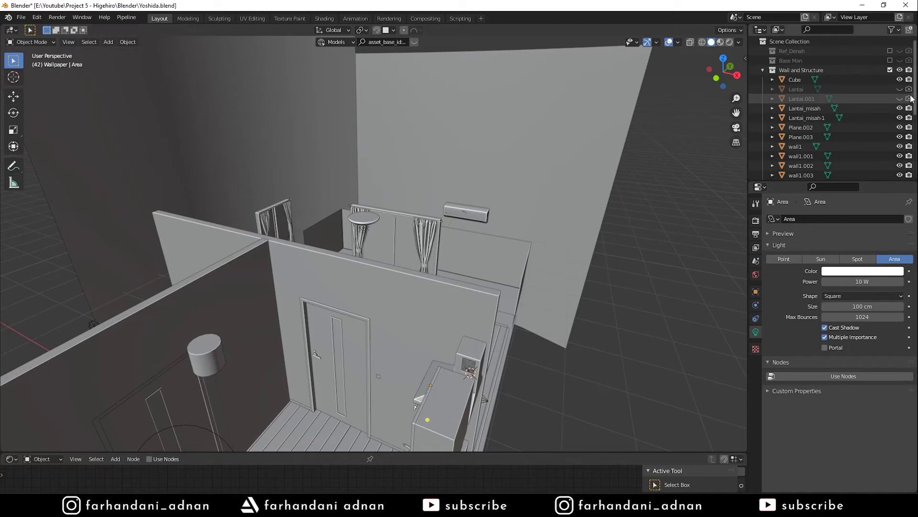
Unhide wall1.005 with Alt+H, then select Lantai and Lantai.001 in the Outliner
scroll(865, 117, "down", 6)
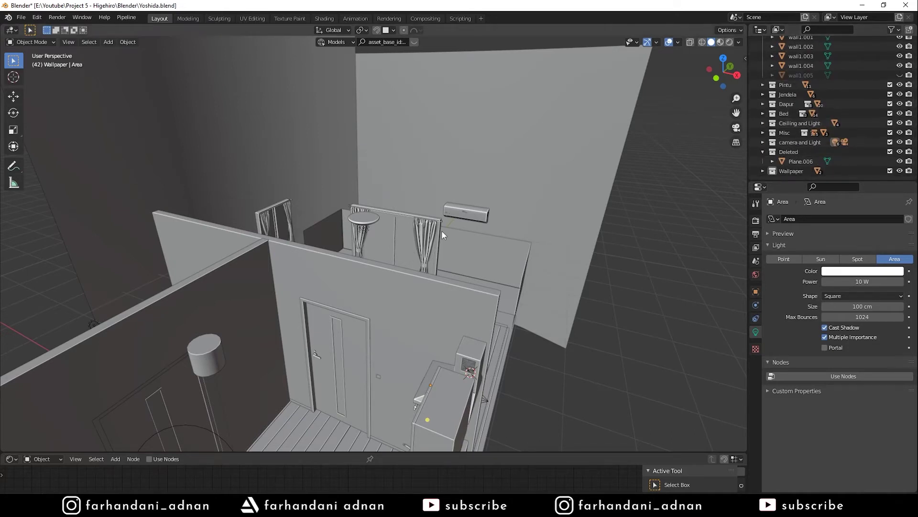
key("alt+h")
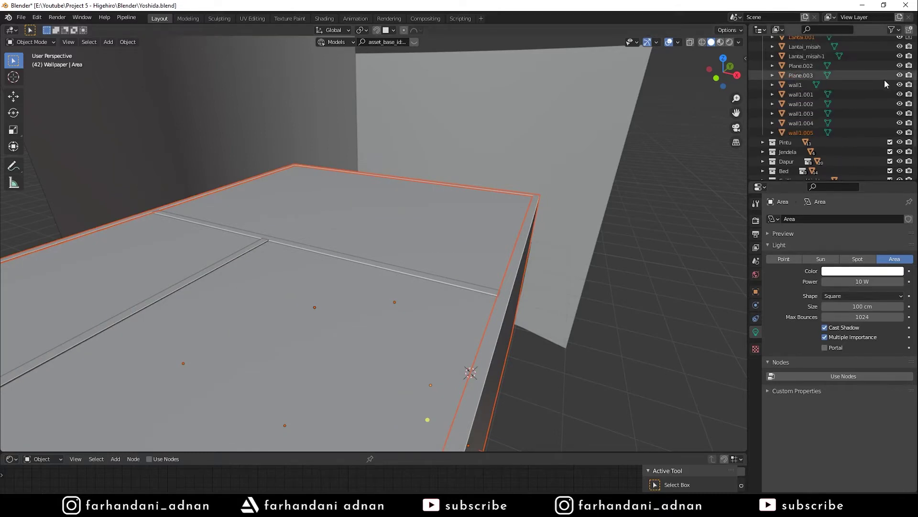
scroll(885, 81, "up", 6)
left_click_drag(901, 89, 900, 99)
left_click(852, 89)
left_click(854, 99, "shift")
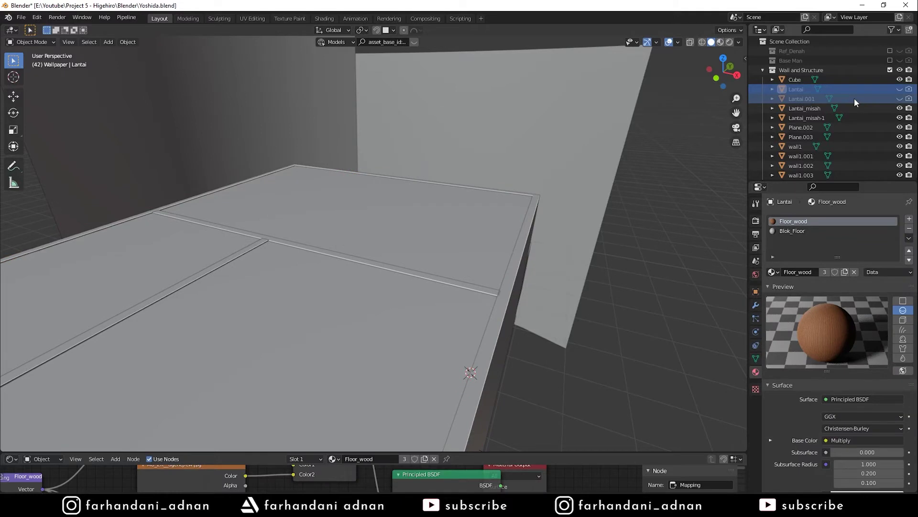
Delete the Lantai and Lantai.001 floors and orbit out to view the building from outside
key("x")
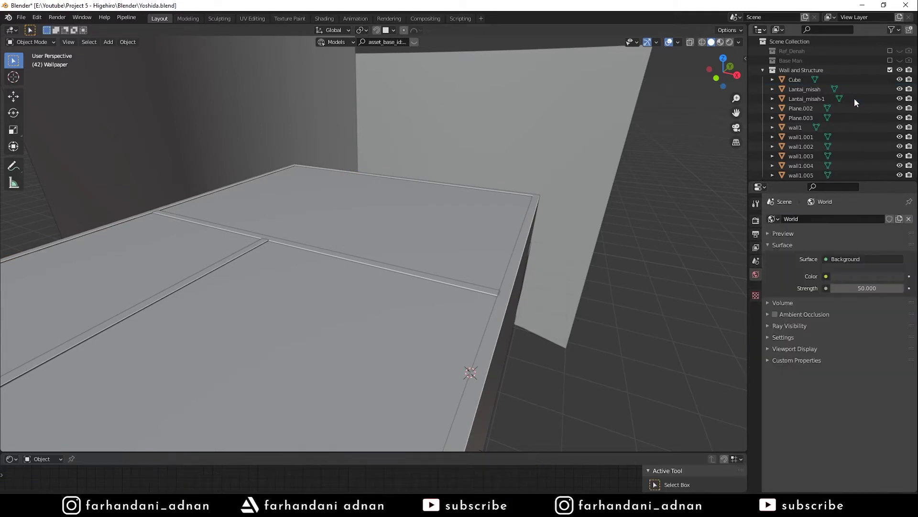
mouse_move(425, 291)
middle_mouse_down()
mouse_move(383, 282)
mouse_move(379, 307)
middle_mouse_up()
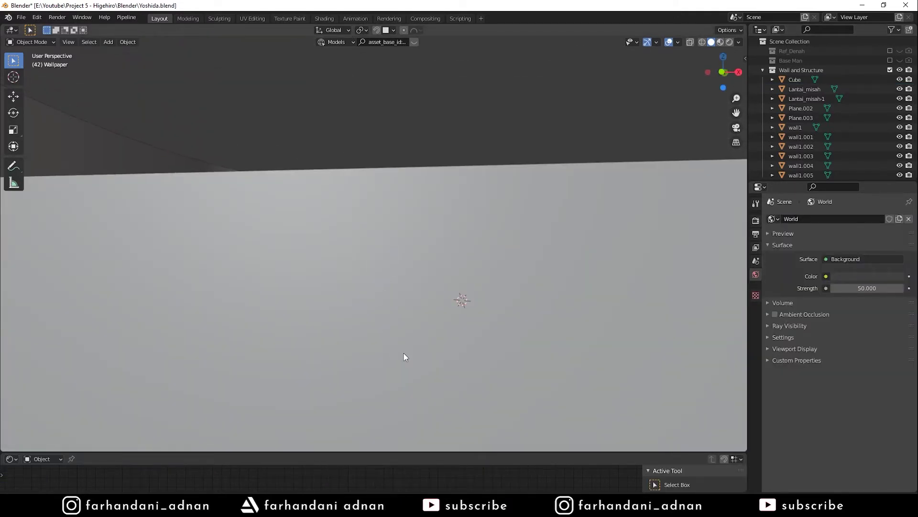
scroll(416, 364, "down", 5)
scroll(440, 296, "down", 3)
mouse_move(434, 139)
middle_mouse_down()
mouse_move(359, 199)
mouse_move(468, 222)
mouse_move(525, 263)
mouse_move(567, 200)
mouse_move(597, 201)
mouse_move(532, 222)
middle_mouse_up()
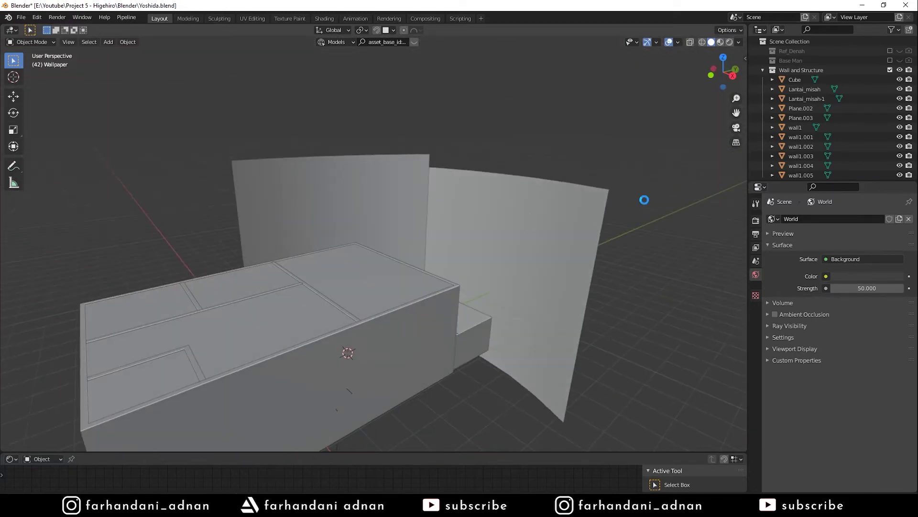
mouse_move(644, 200)
middle_mouse_down()
mouse_move(538, 234)
mouse_move(449, 247)
mouse_move(531, 235)
middle_mouse_up()
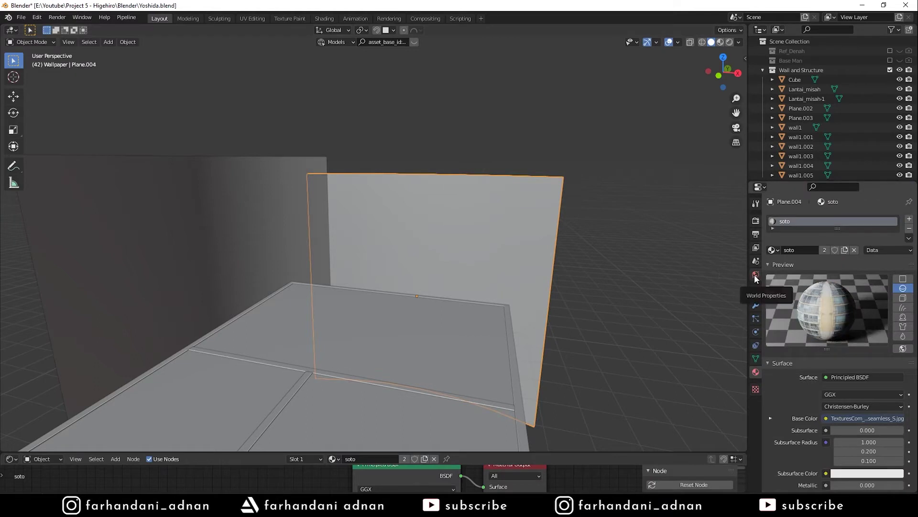
Show the World background settings and save the file
left_click(755, 275)
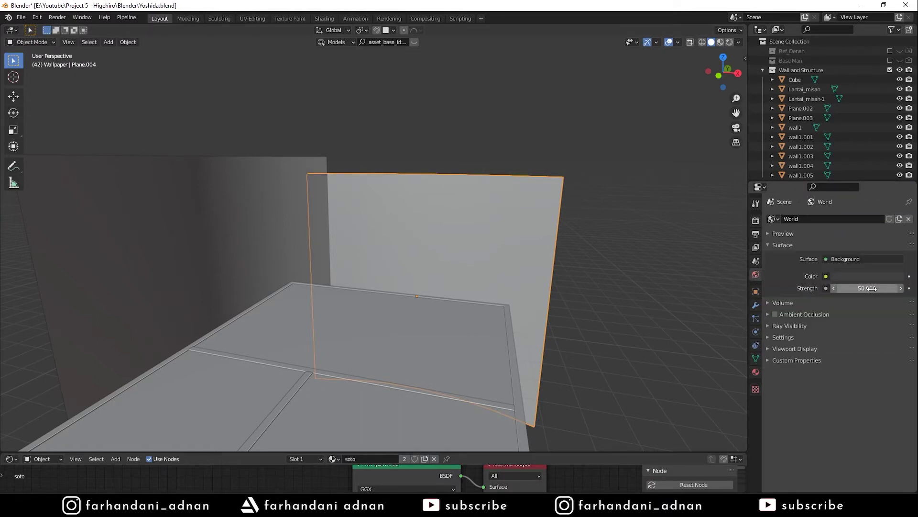
middle_click_drag(615, 223, 644, 212)
key("ctrl+s")
Switch the viewport to rendered shading to see the curved backdrop's facade image
key("z")
key("Escape")
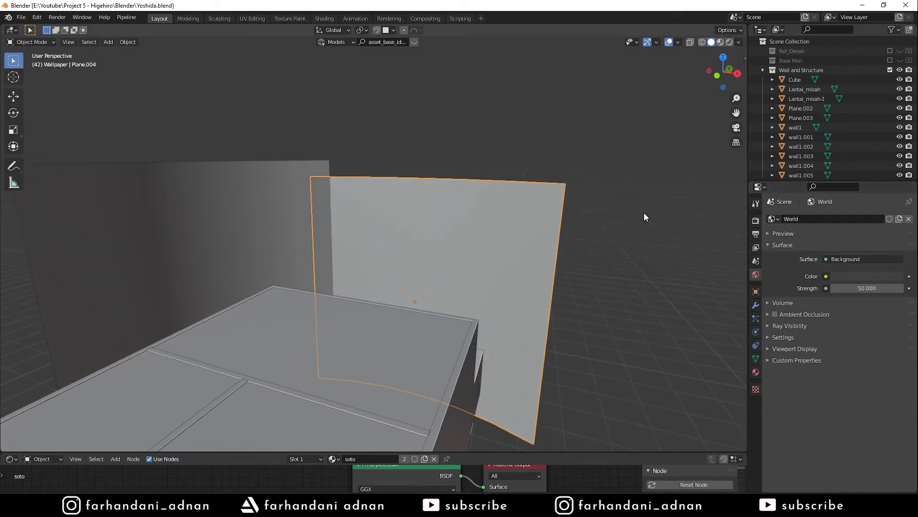
mouse_move(606, 205)
middle_mouse_down()
mouse_move(553, 261)
mouse_move(568, 248)
middle_mouse_up()
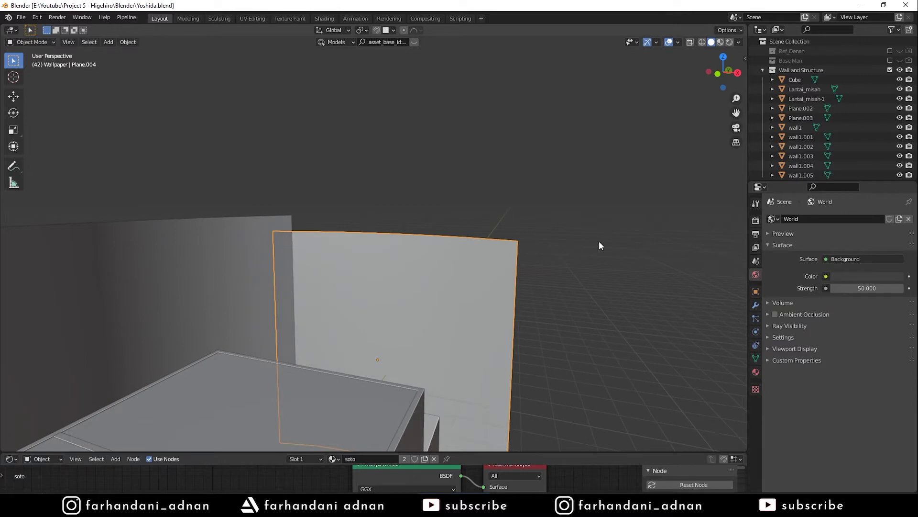
key("z")
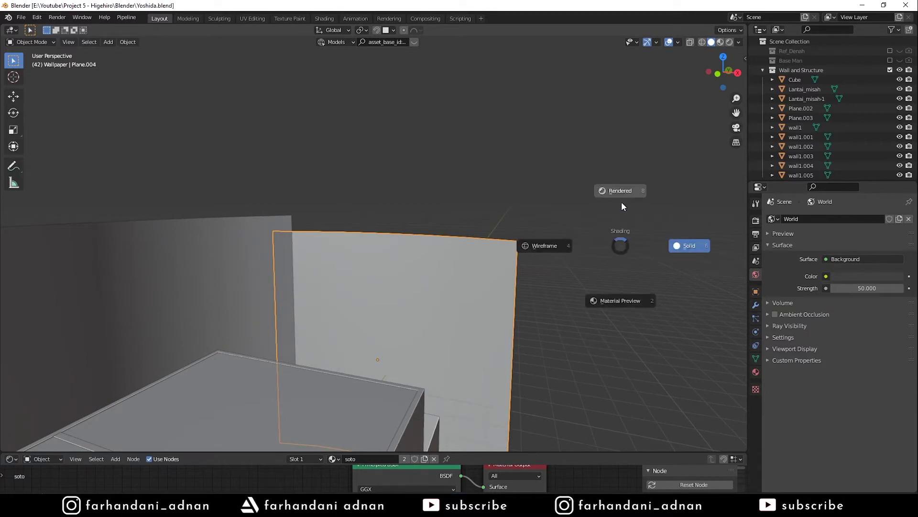
left_click(621, 206)
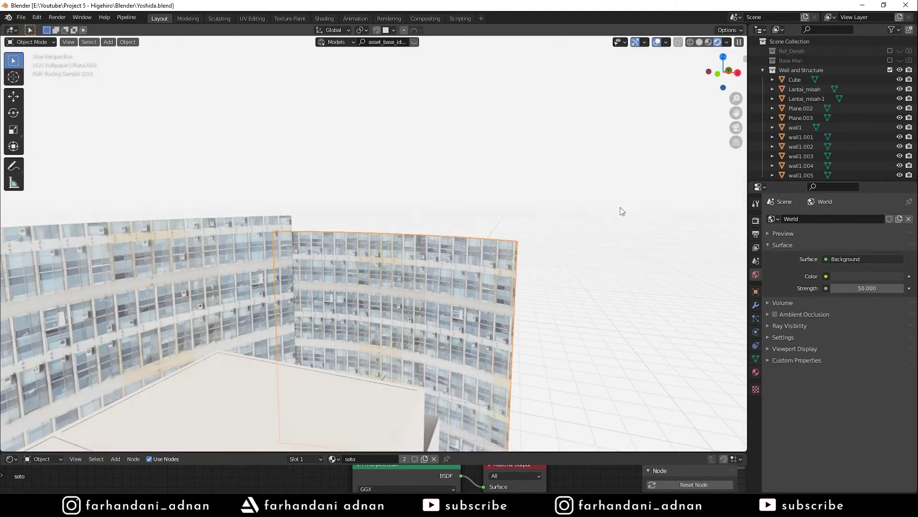
left_click(864, 288)
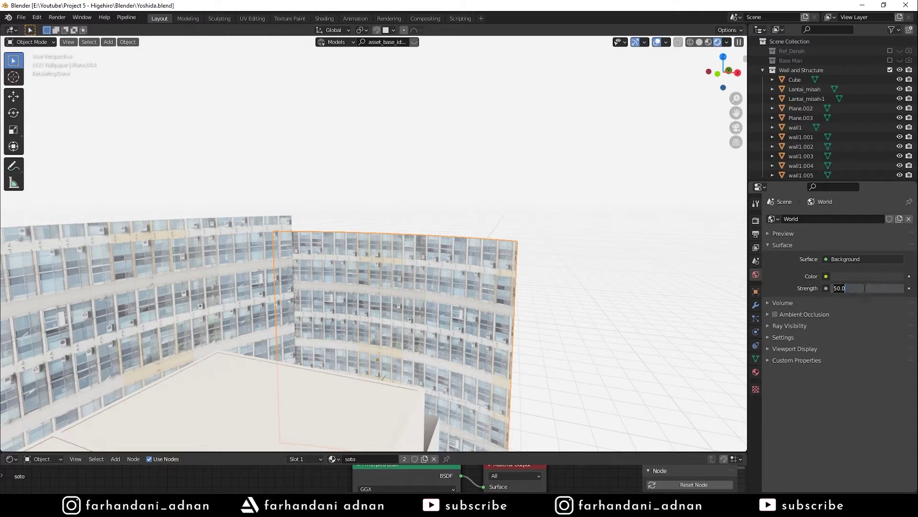
type("1")
key("Return")
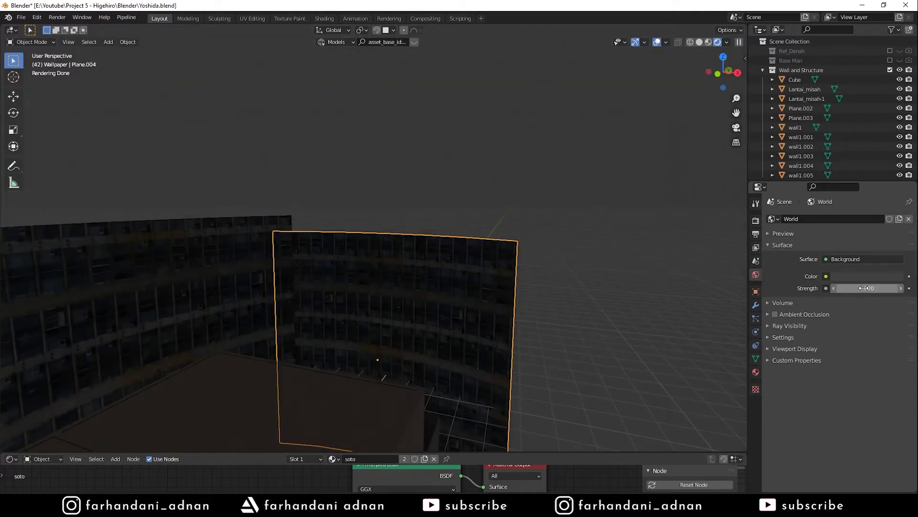
left_click(871, 288)
type("50")
key("Return")
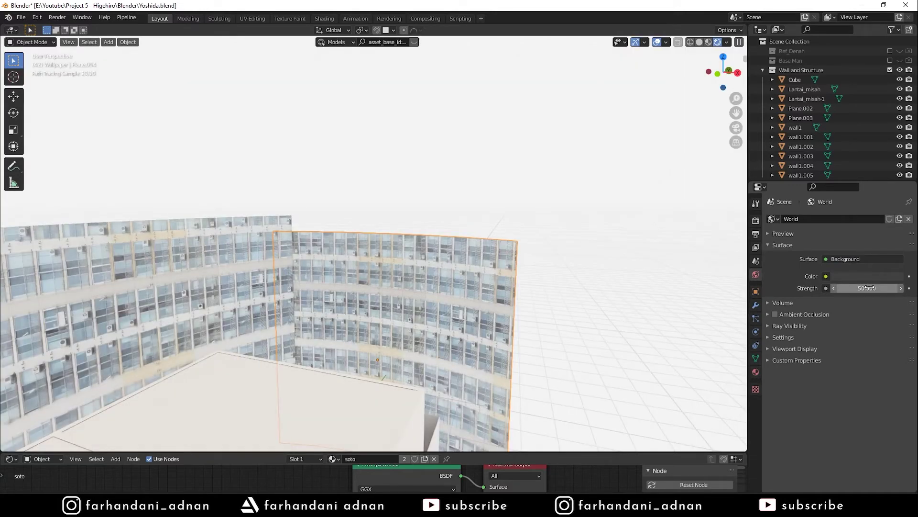
key("z")
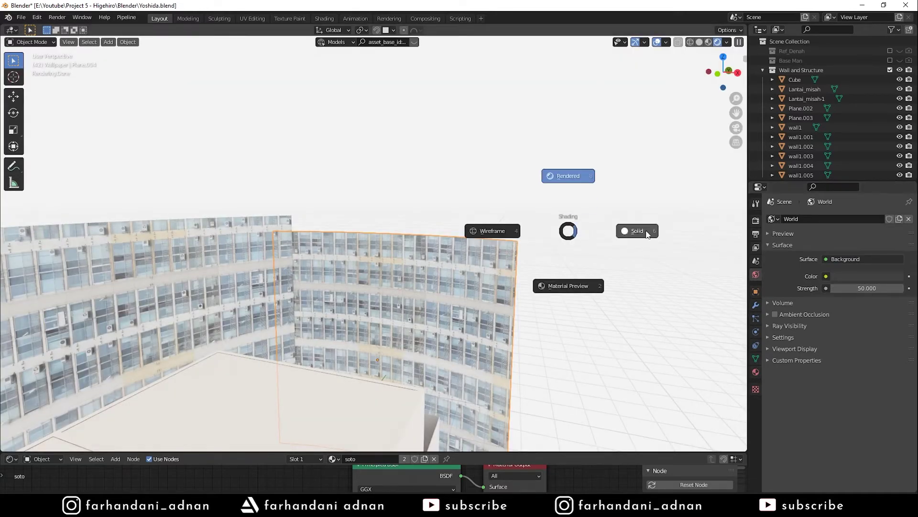
left_click(647, 234)
mouse_move(468, 256)
middle_mouse_down()
mouse_move(496, 274)
mouse_move(480, 258)
middle_mouse_up()
left_click(480, 258)
mouse_move(531, 243)
middle_mouse_down()
mouse_move(405, 247)
mouse_move(463, 254)
mouse_move(360, 195)
middle_mouse_up()
left_click(361, 194)
middle_click_drag(400, 242, 443, 220)
left_click(482, 244)
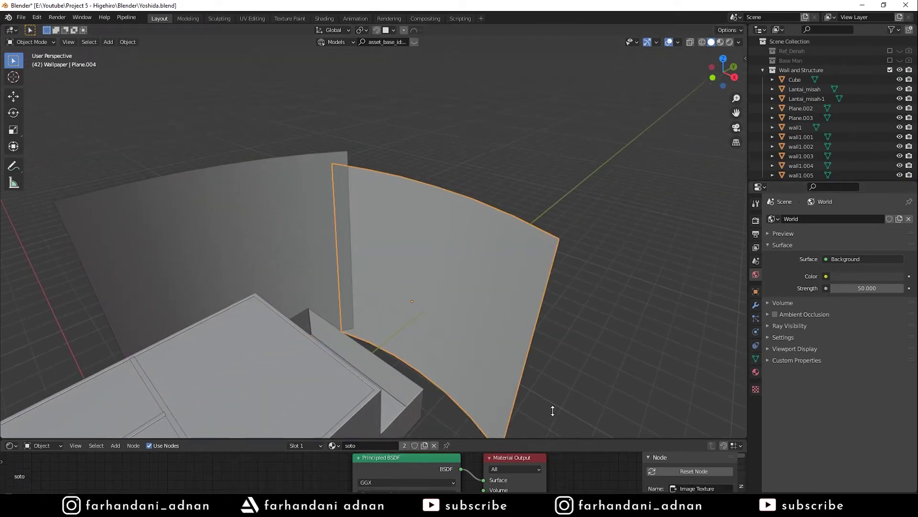
Enlarge the Shader Editor and reposition the Image Texture node feeding the Principled BSDF
left_click_drag(545, 453, 545, 260)
mouse_move(433, 454)
middle_mouse_down()
mouse_move(519, 330)
mouse_move(503, 363)
middle_mouse_up()
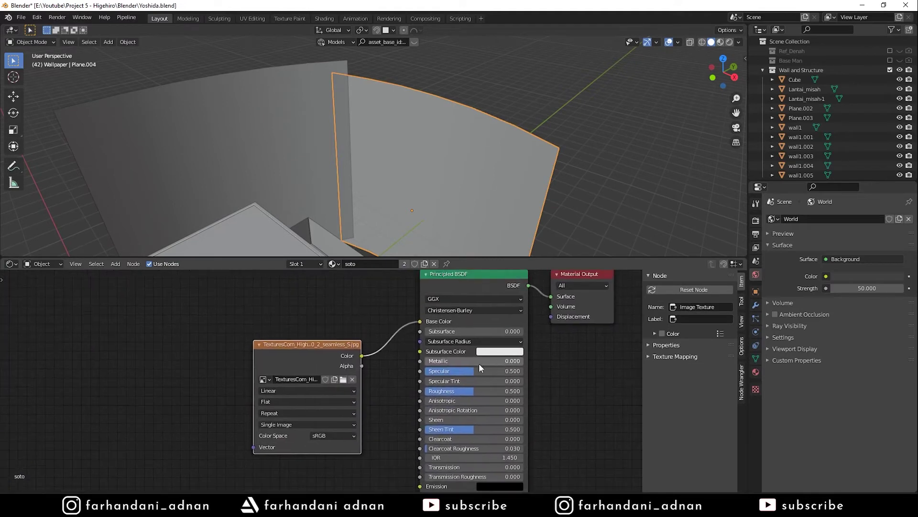
left_click_drag(300, 346, 327, 312)
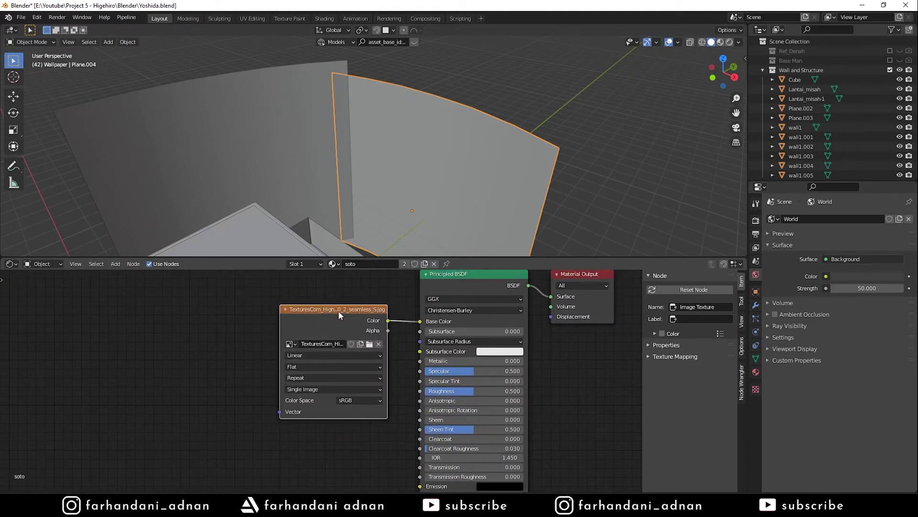
left_click_drag(338, 311, 334, 310)
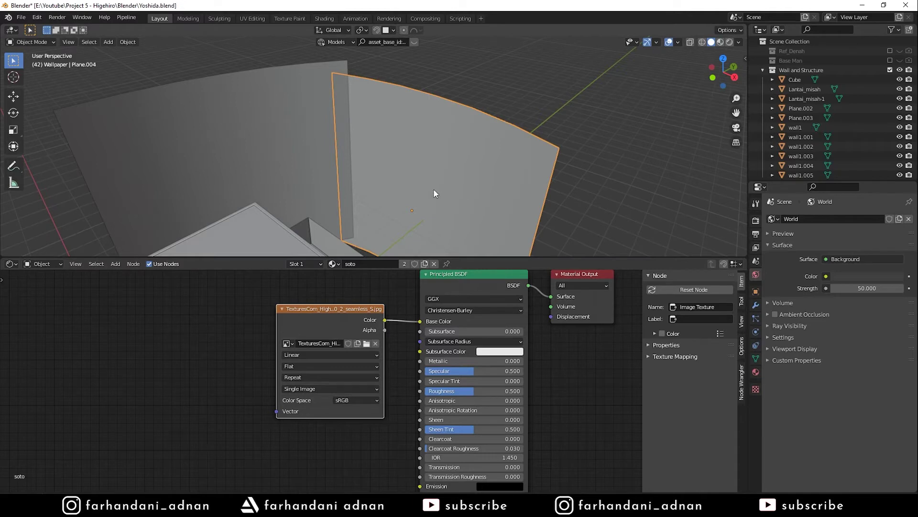
middle_click_drag(575, 316, 551, 392)
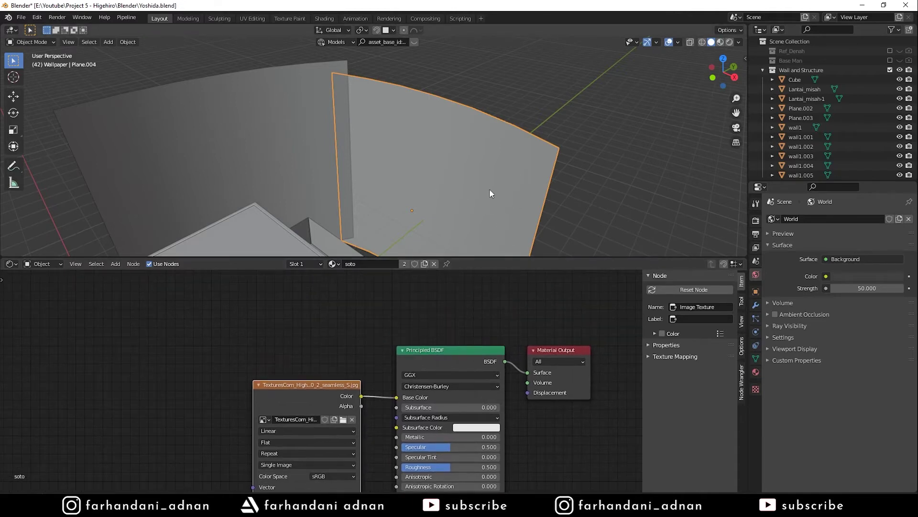
Preview the textured backdrop in Material Preview, then return to Solid shading with a taller 3D view
key("z")
left_click(483, 215)
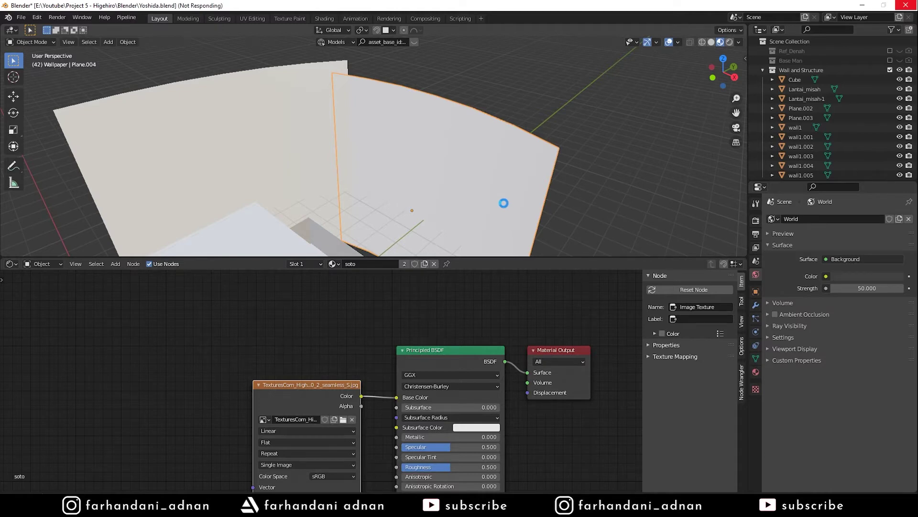
mouse_move(486, 183)
middle_mouse_down()
mouse_move(503, 172)
mouse_move(393, 150)
mouse_move(457, 160)
middle_mouse_up()
scroll(393, 147, "up", 3)
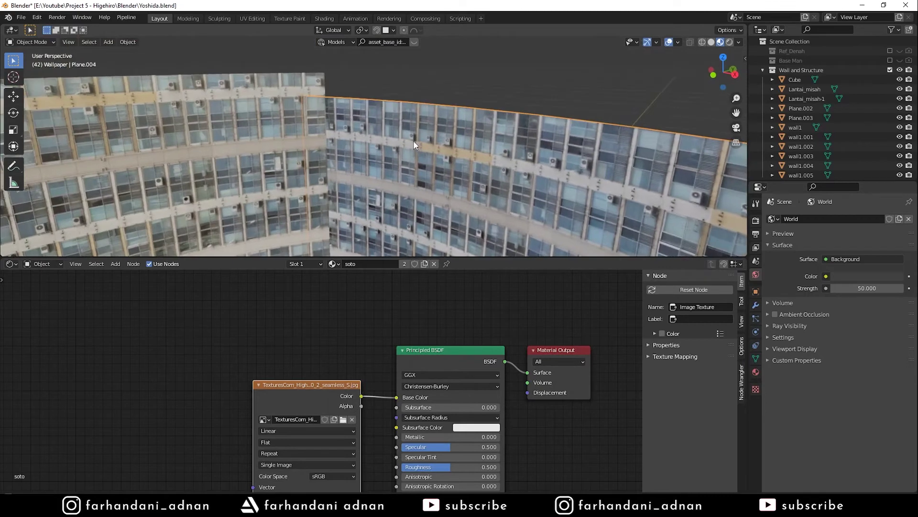
mouse_move(499, 258)
left_mouse_down()
mouse_move(500, 426)
mouse_move(500, 358)
left_mouse_up()
key("z")
left_click(511, 208)
scroll(452, 209, "down", 3)
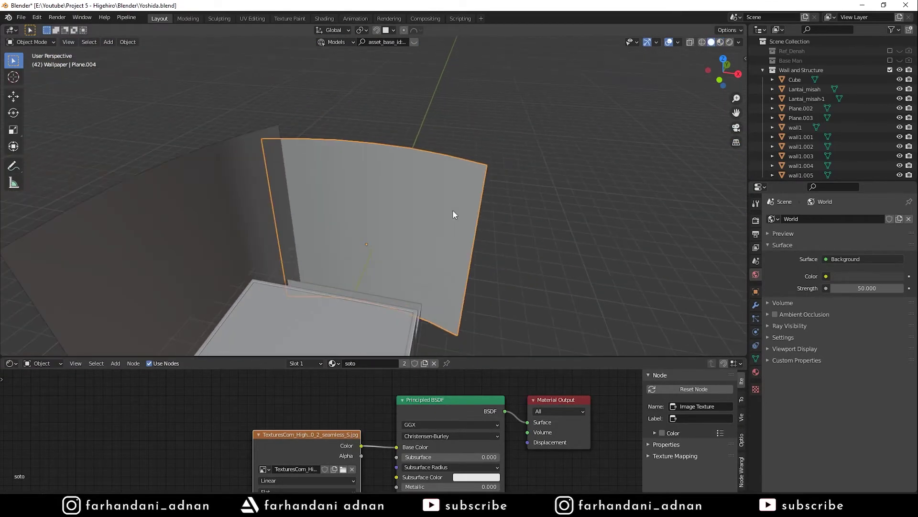
Place the 3D cursor on the empty ground and add a new plane there
mouse_move(457, 210)
middle_mouse_down()
mouse_move(387, 222)
mouse_move(435, 266)
mouse_move(469, 174)
middle_mouse_up()
mouse_move(410, 196)
middle_mouse_down()
mouse_move(440, 185)
mouse_move(403, 195)
mouse_move(523, 223)
mouse_move(408, 200)
middle_mouse_up()
right_click(414, 201, "shift")
key("shift+a")
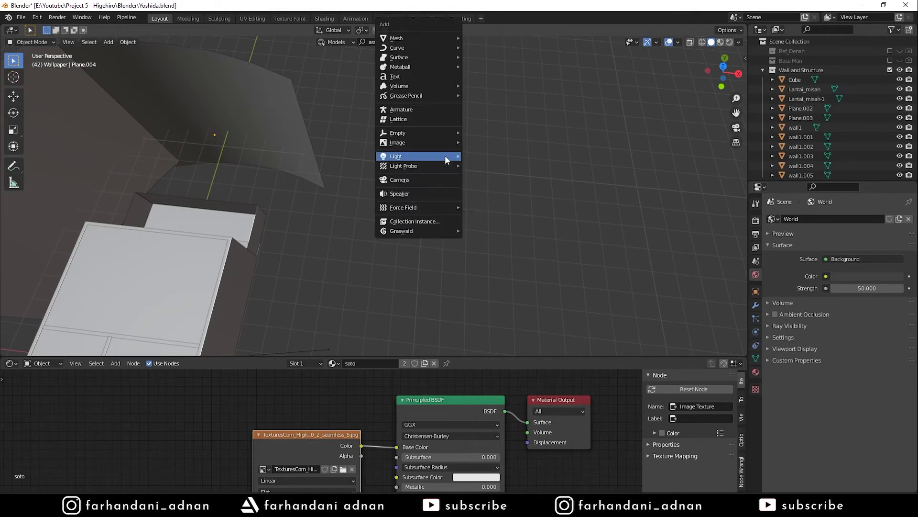
key("Escape")
key("shift+a")
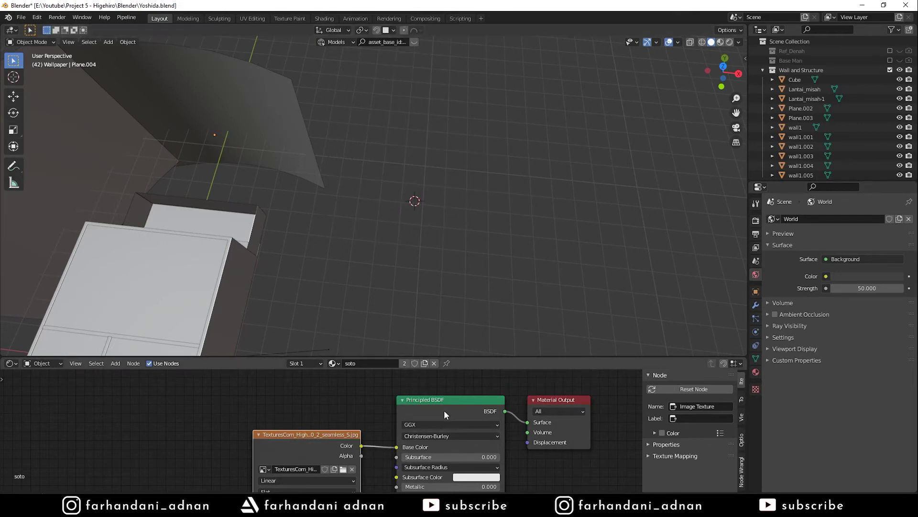
left_click_drag(459, 357, 471, 471)
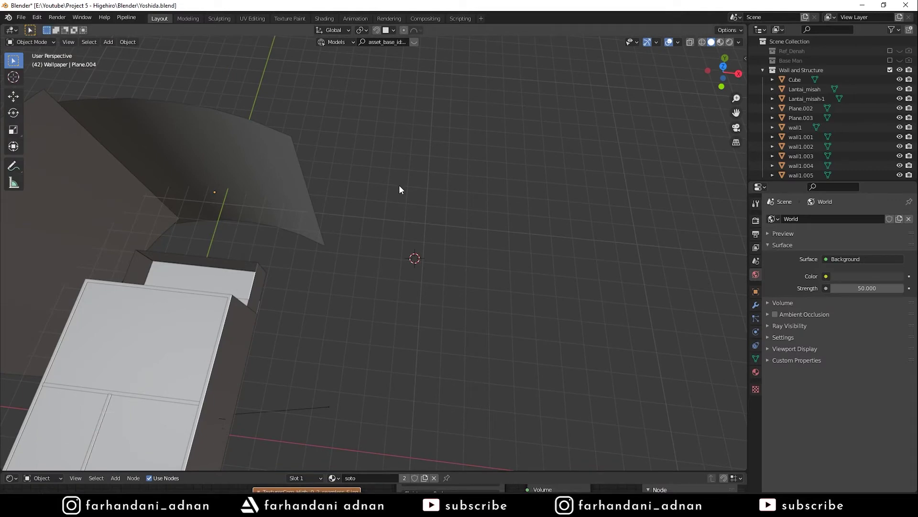
key("shift+a")
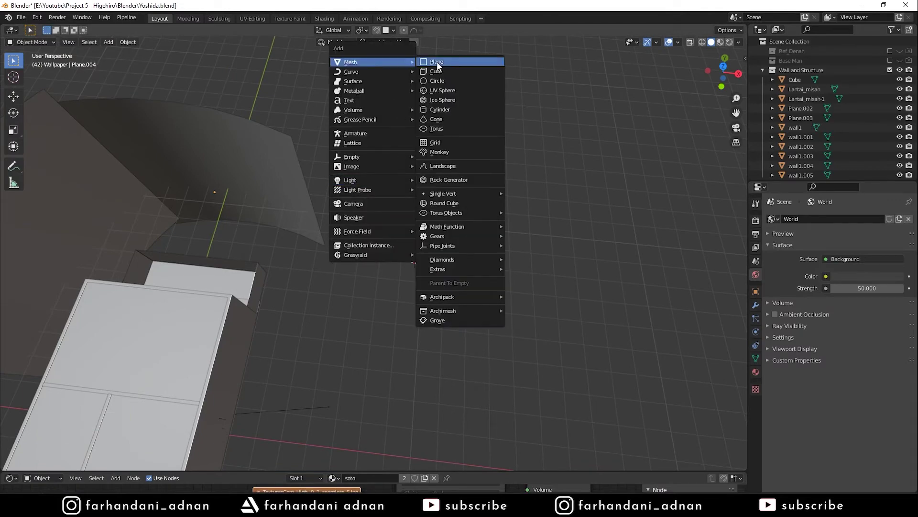
left_click(438, 61)
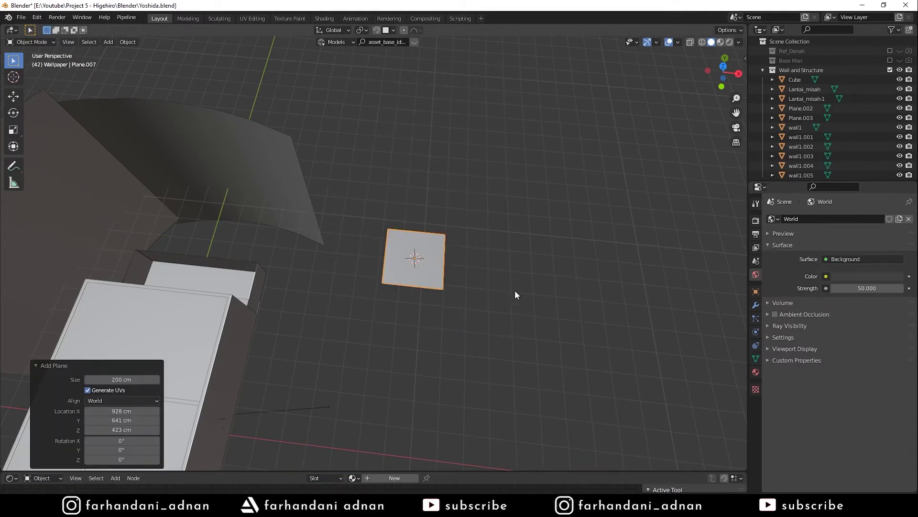
Scale the new plane up about three times and apply its transform
key("s")
left_click(740, 280)
key("ctrl+a")
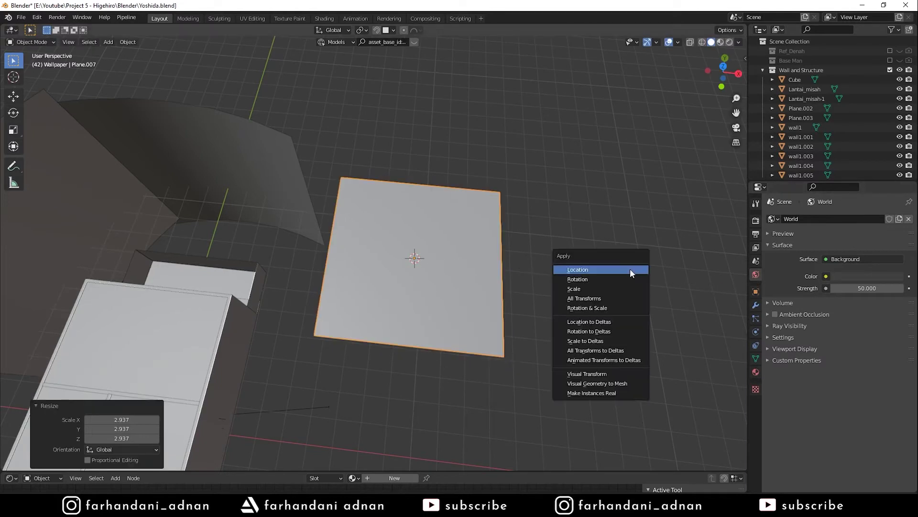
left_click(594, 298)
Add five evenly centred loop cuts across the plane in Edit Mode
key("Tab")
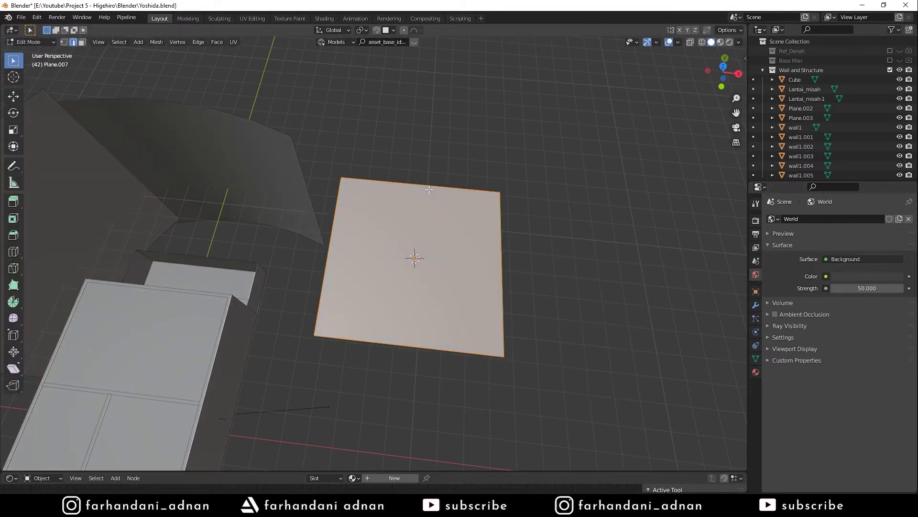
key("ctrl+r")
scroll(429, 190, "up", 2)
scroll(429, 190, "up", 2)
left_click(429, 190)
right_click(429, 189)
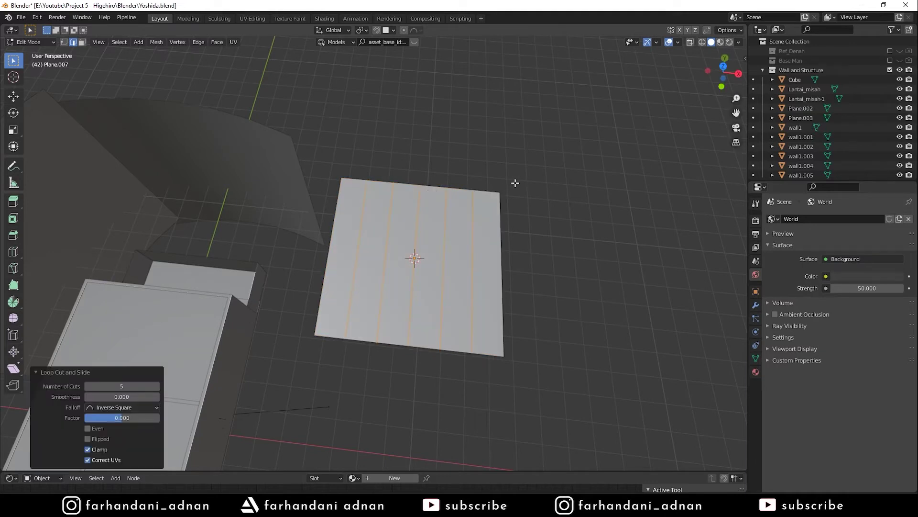
key("Tab")
Rotate the plane 90° around the X axis to stand it upright
key("r")
key("x")
key("9")
key("0")
key("Return")
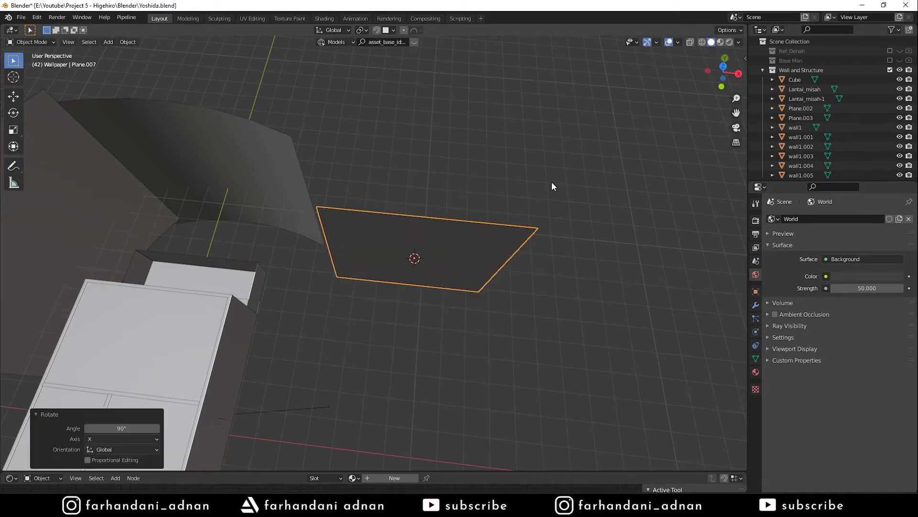
Select the plane's middle vertical edge and enable Sphere-falloff proportional editing in top view
key("Tab")
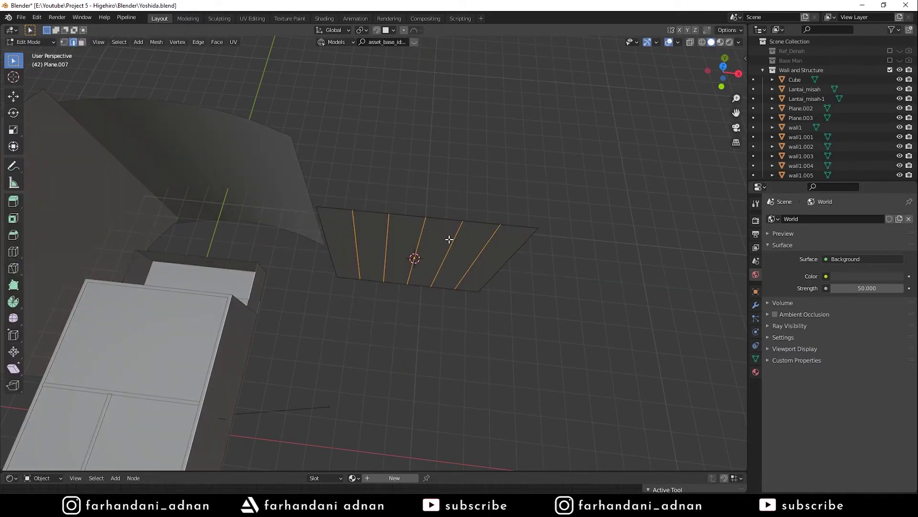
middle_click_drag(449, 239, 446, 228)
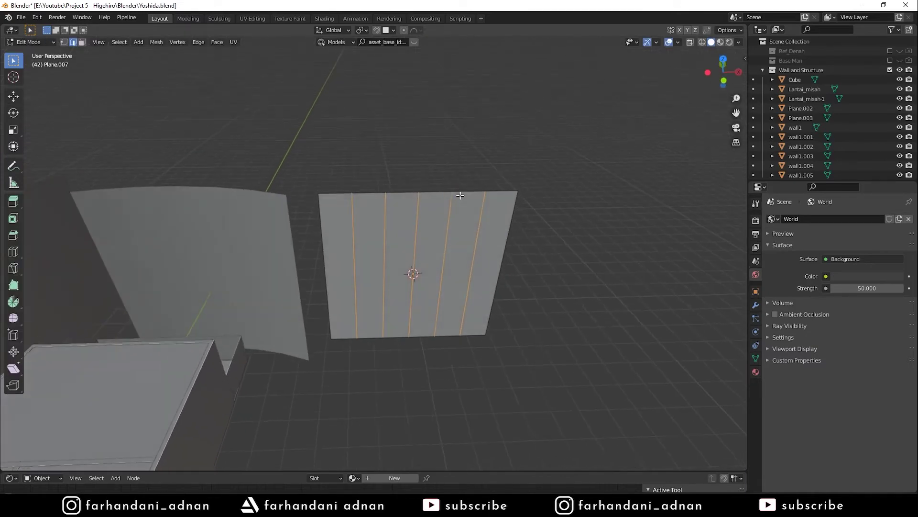
left_click(414, 236)
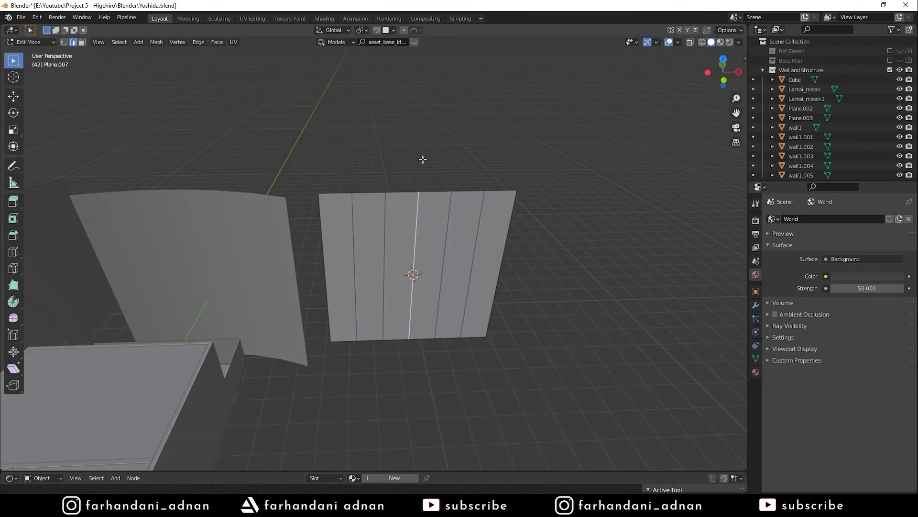
left_click(411, 29)
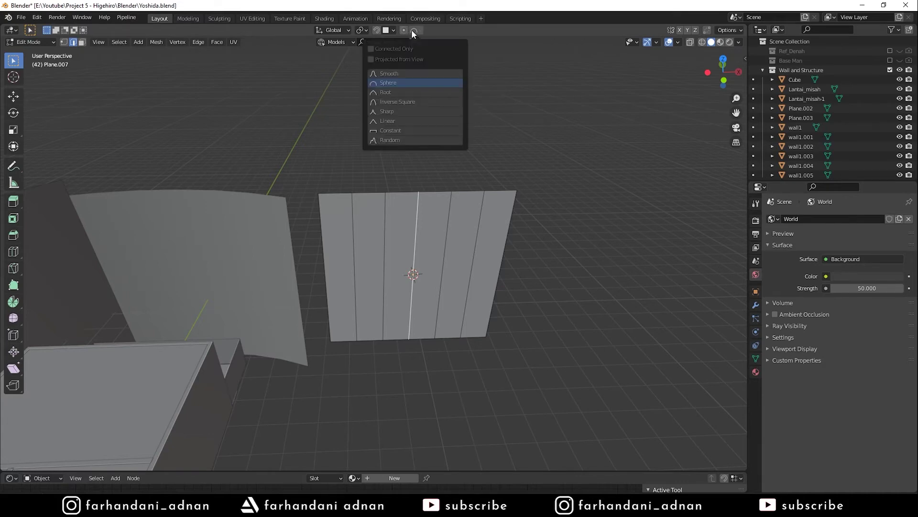
left_click(403, 30)
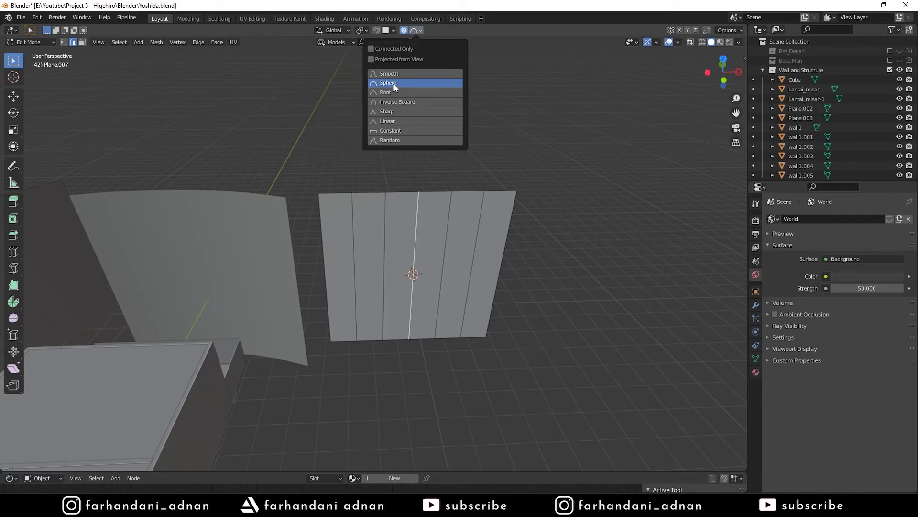
left_click(390, 83)
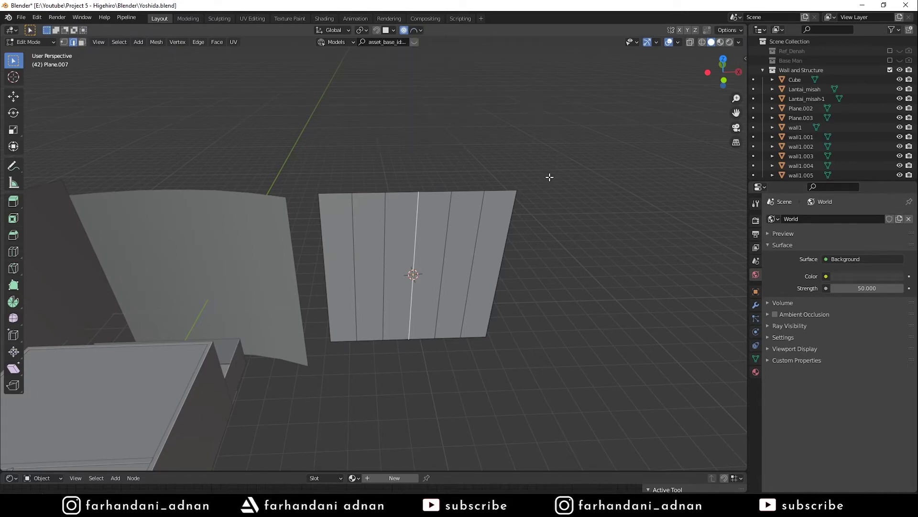
key("KP_7")
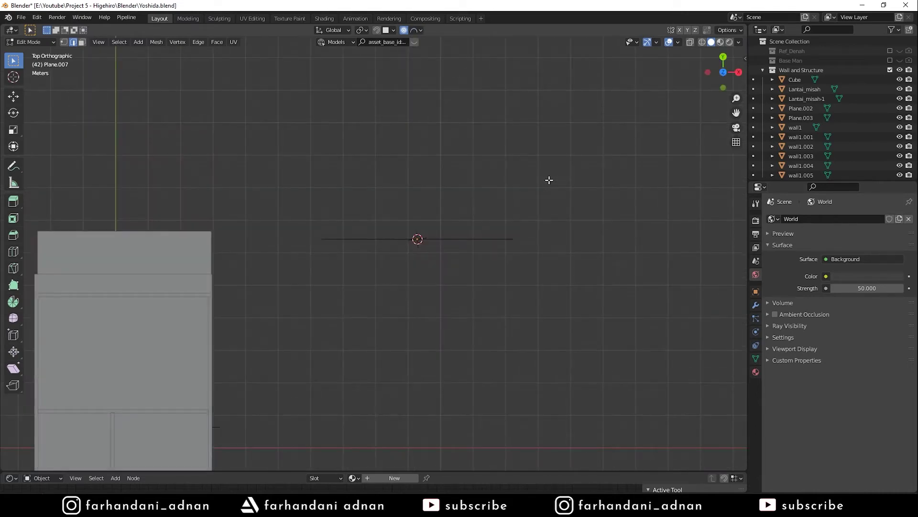
Push the middle edge about 47 cm along Y, resizing the falloff to bow the plane
key("g")
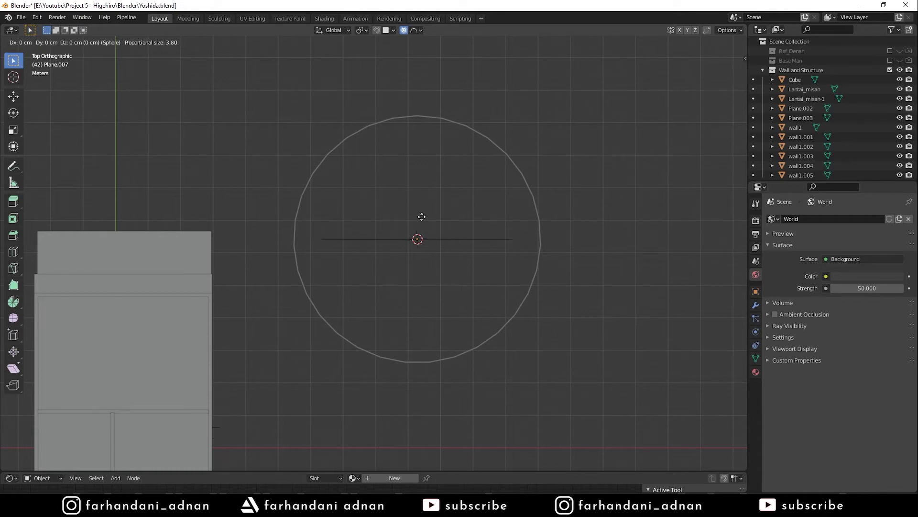
scroll(421, 217, "up", 1)
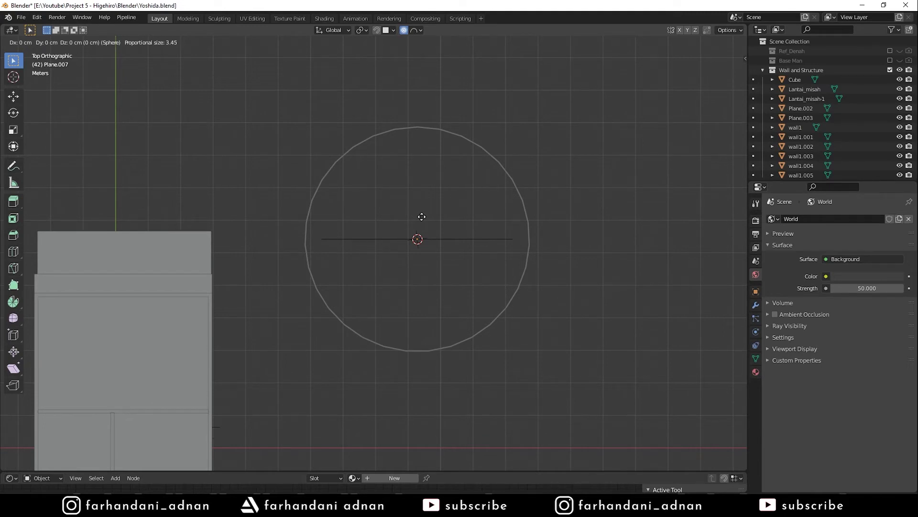
scroll(422, 217, "up", 2)
scroll(422, 217, "up", 4)
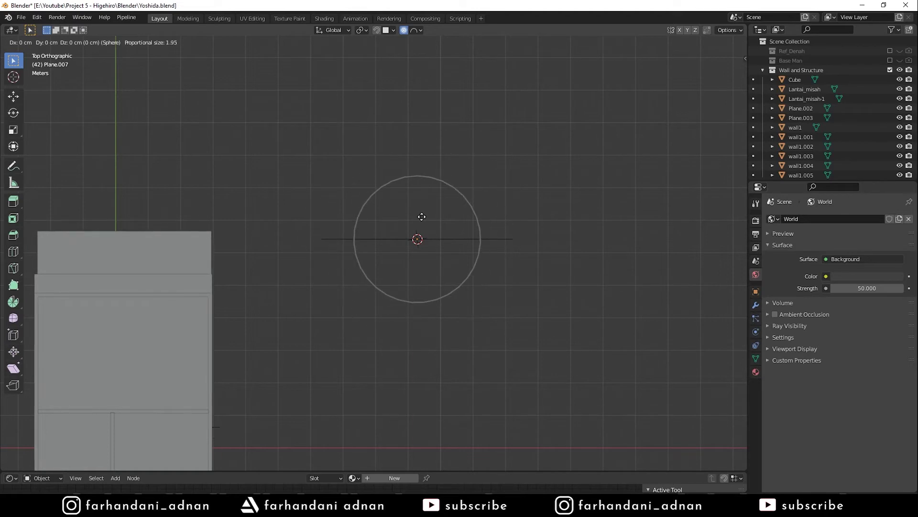
key("y")
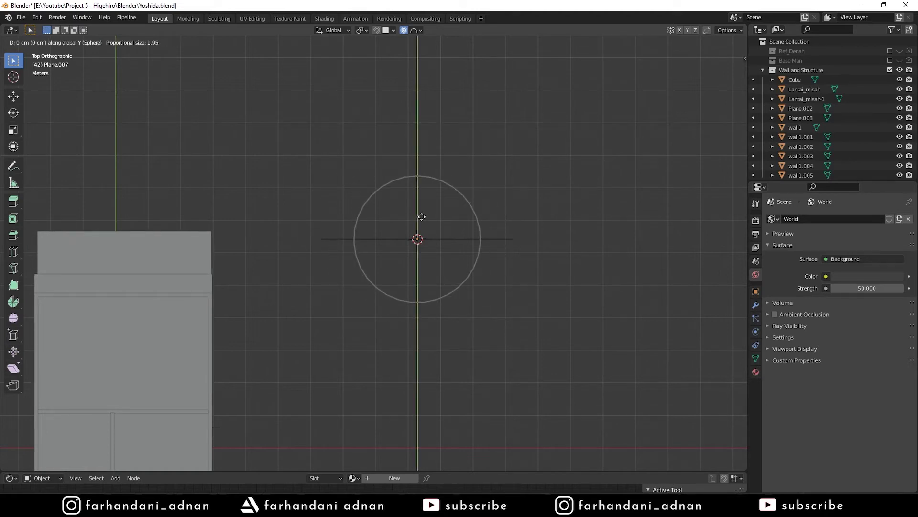
scroll(419, 191, "up", 2)
scroll(419, 191, "up", 3)
scroll(419, 191, "up", 5)
scroll(419, 190, "up", 3)
scroll(420, 191, "down", 5)
scroll(419, 191, "down", 3)
scroll(419, 191, "down", 3)
scroll(419, 190, "down", 7)
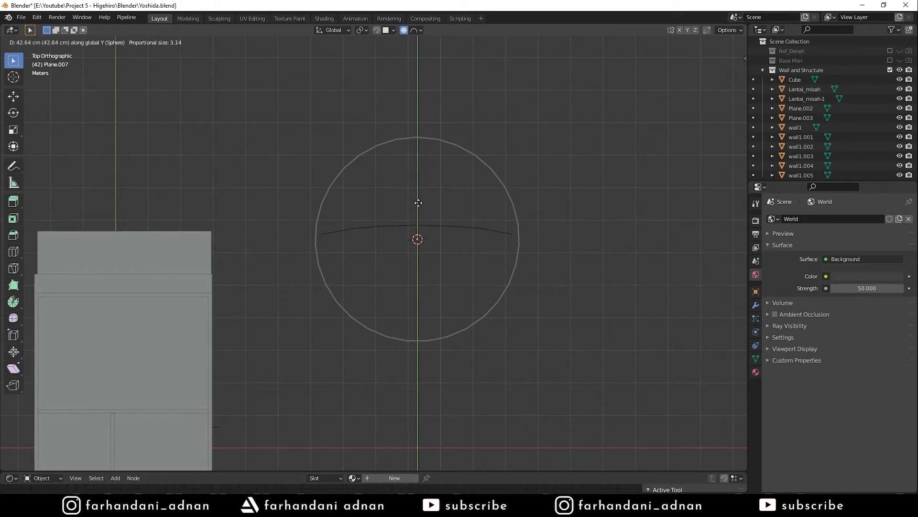
left_click(418, 201)
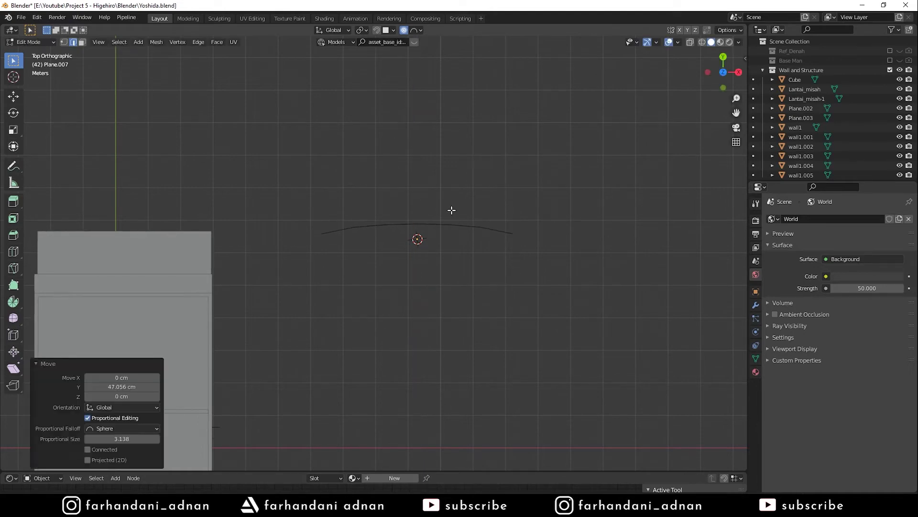
Select all of the curved plane's faces and unwrap its UVs
key("Tab")
key("Tab")
key("ctrl+Tab")
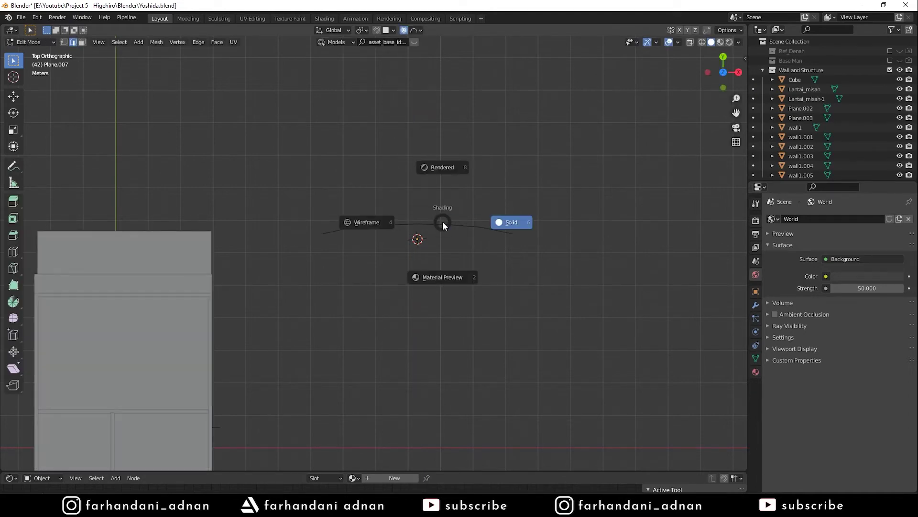
mouse_move(461, 223)
middle_mouse_down()
mouse_move(425, 165)
mouse_move(476, 234)
mouse_move(372, 264)
middle_mouse_up()
key("Tab")
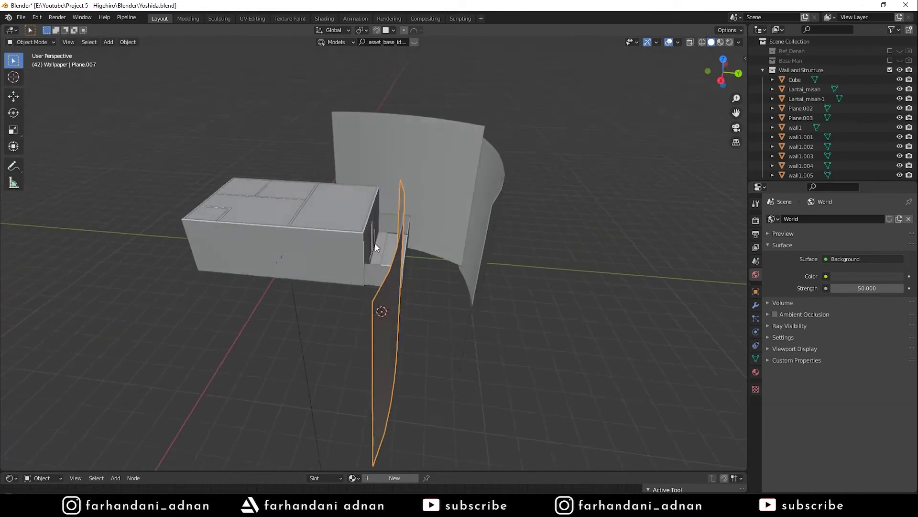
middle_click_drag(439, 281, 506, 269)
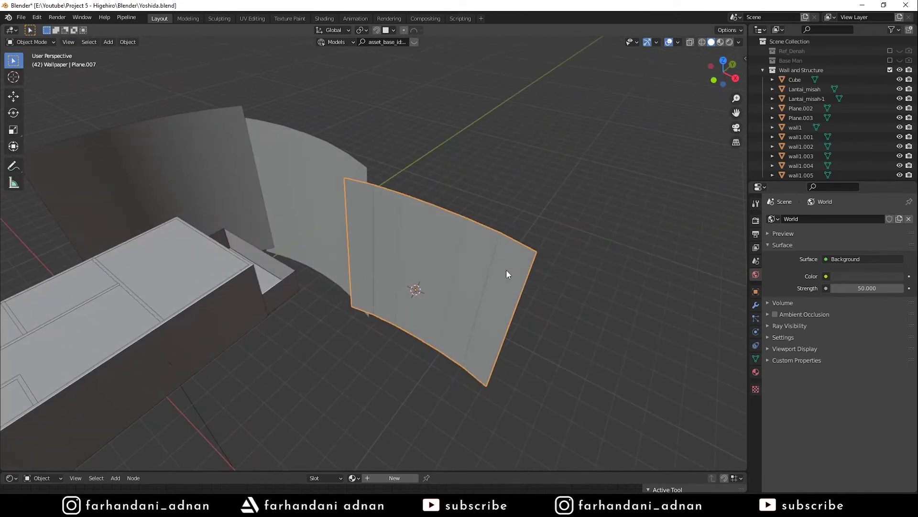
key("Tab")
key("a")
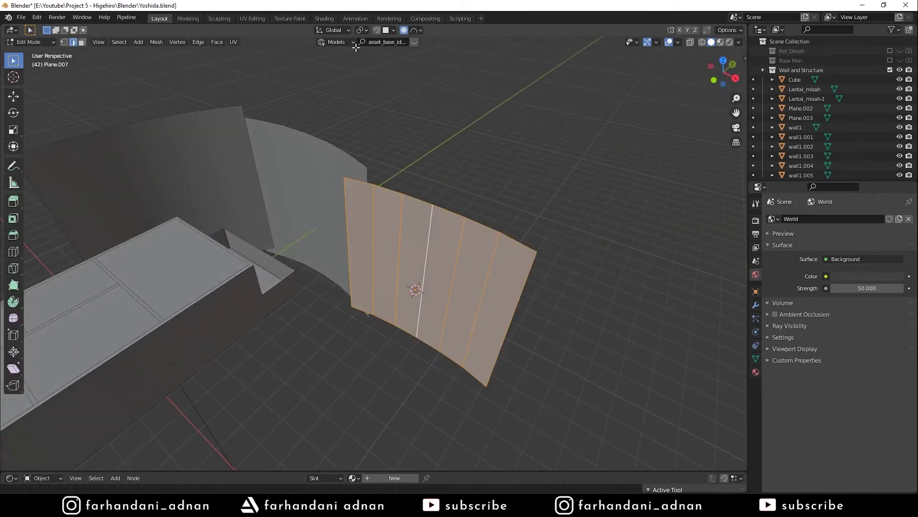
left_click(233, 42)
left_click(266, 68)
key("Tab")
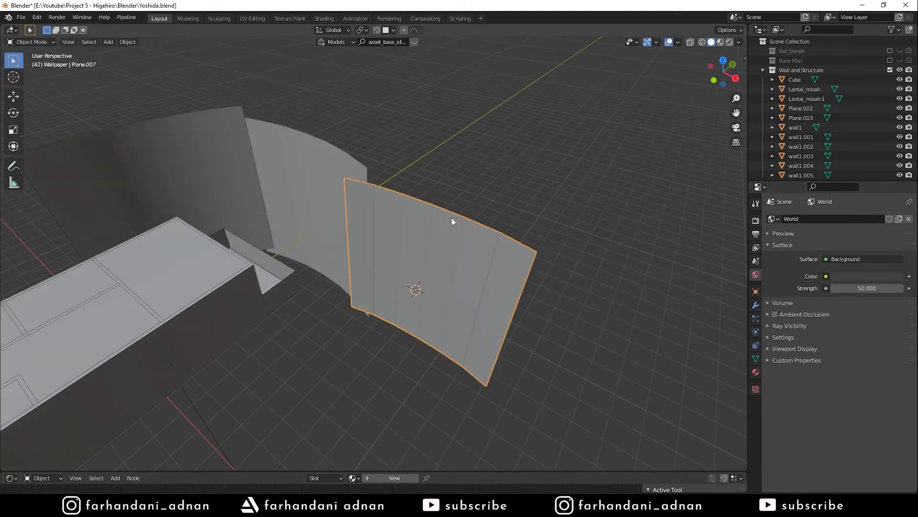
Apply the curved plane's rotation and scale and re-unwrap it with Smart UV Project
key("ctrl+a")
left_click(426, 216)
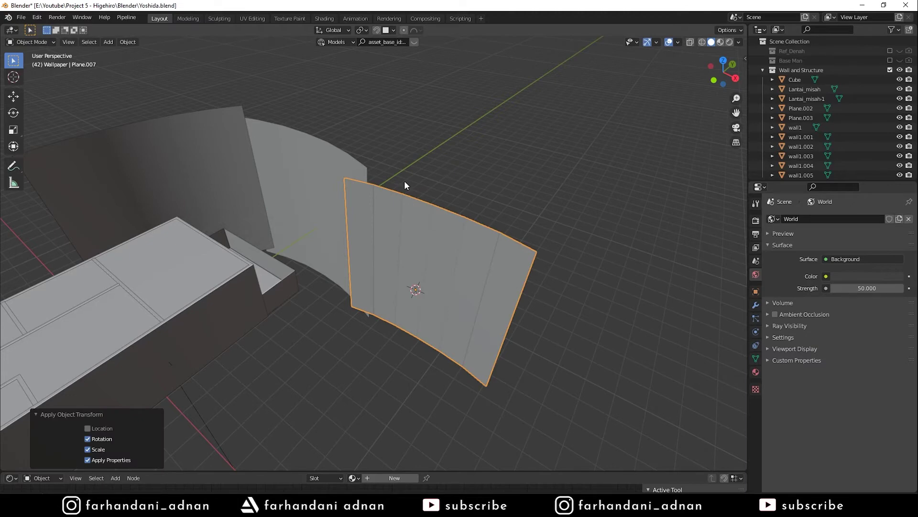
key("Tab")
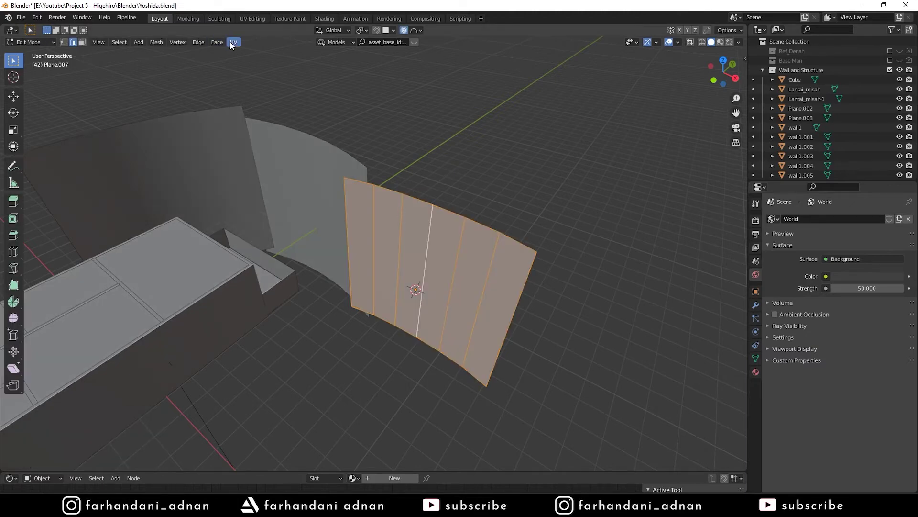
left_click(233, 41)
left_click(261, 66)
left_click(291, 143)
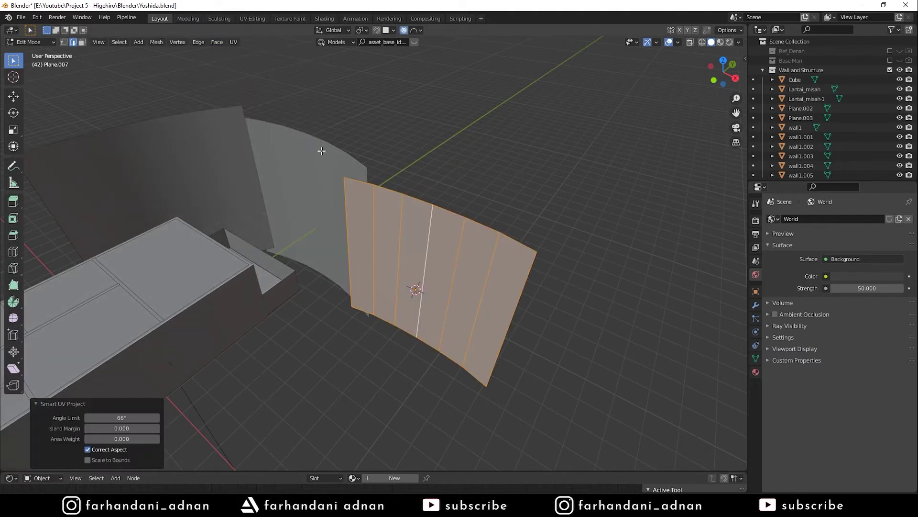
Return to Object Mode and delete the curved plane
key("Tab")
key("x")
left_click(518, 184)
Move inside the room and hide the Fig plant, utensil rack, Home plant and Wooden spoon set
mouse_move(383, 196)
middle_mouse_down()
mouse_move(394, 205)
mouse_move(437, 108)
mouse_move(425, 209)
mouse_move(414, 165)
mouse_move(279, 191)
middle_mouse_up()
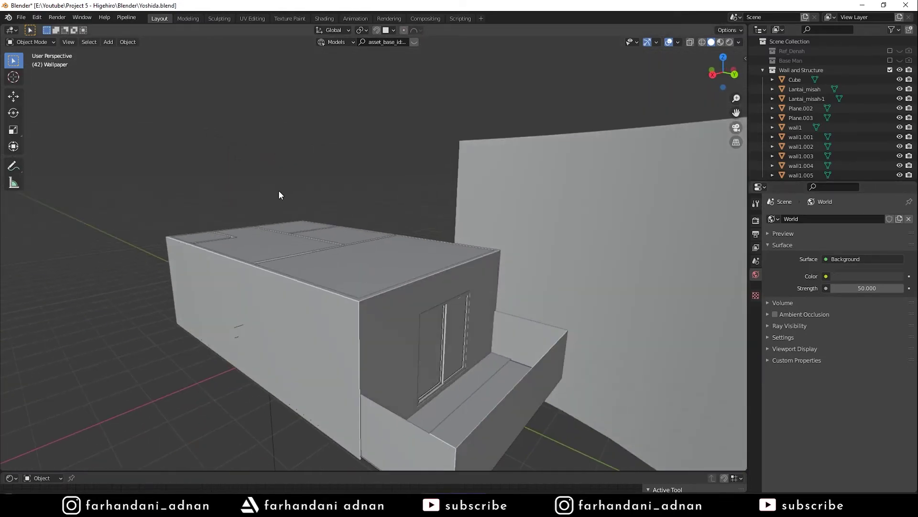
mouse_move(314, 217)
middle_mouse_down()
mouse_move(483, 252)
mouse_move(448, 253)
mouse_move(441, 240)
mouse_move(470, 234)
mouse_move(527, 257)
mouse_move(500, 194)
middle_mouse_up()
scroll(507, 251, "up", 5)
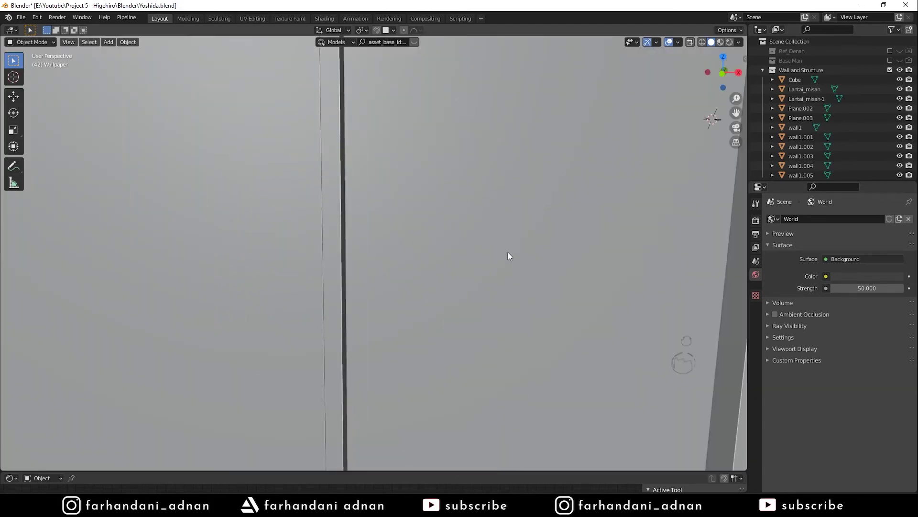
scroll(507, 251, "up", 4)
mouse_move(507, 251)
middle_mouse_down()
mouse_move(465, 231)
mouse_move(391, 262)
mouse_move(605, 300)
mouse_move(570, 299)
mouse_move(635, 271)
middle_mouse_up()
left_click(335, 299)
key("h")
left_click(639, 257)
key("h")
left_click(646, 323)
key("h")
left_click(612, 315)
key("h")
Orbit to face the bedroom door and select the floor Lantai_misah-1
mouse_move(599, 220)
middle_mouse_down()
mouse_move(531, 192)
mouse_move(630, 178)
middle_mouse_up()
mouse_move(435, 218)
middle_mouse_down()
mouse_move(431, 197)
mouse_move(429, 212)
middle_mouse_up()
left_click(475, 351)
mouse_move(475, 351)
middle_mouse_down()
mouse_move(498, 284)
mouse_move(494, 255)
middle_mouse_up()
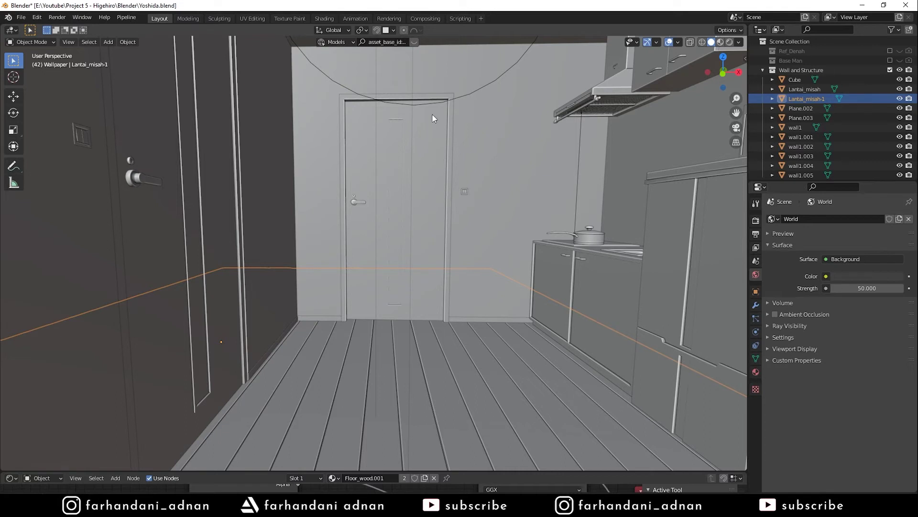
Compare Pintu_kamar_frame and Lantai_misah-1 materials, ending with the door frame's Door_wood selected
left_click(452, 140)
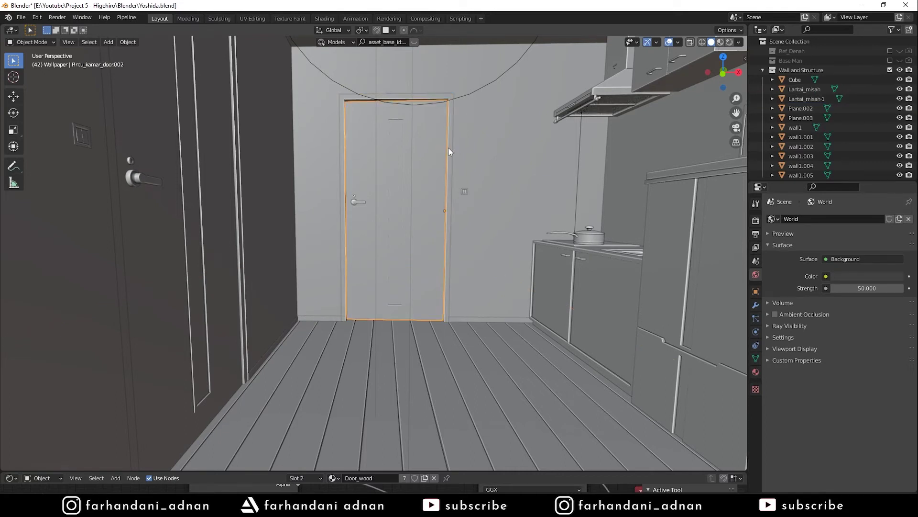
left_click(458, 347)
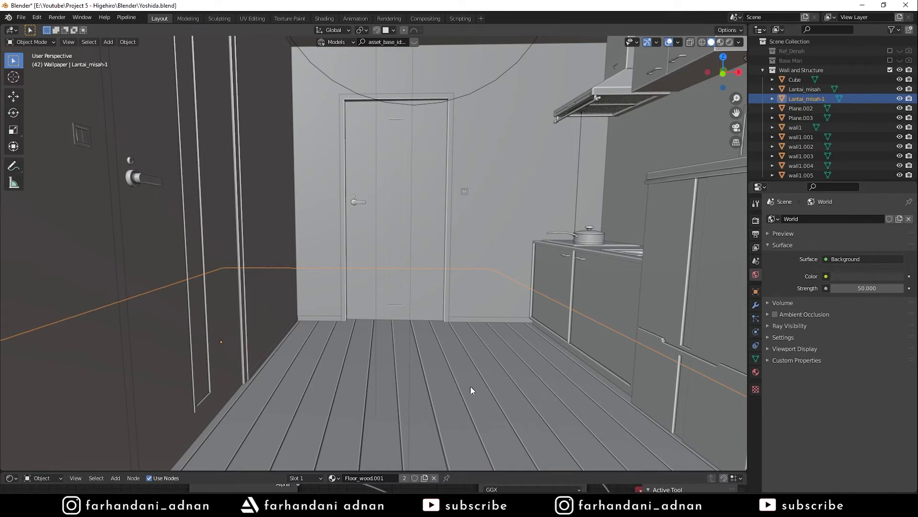
left_click(448, 198)
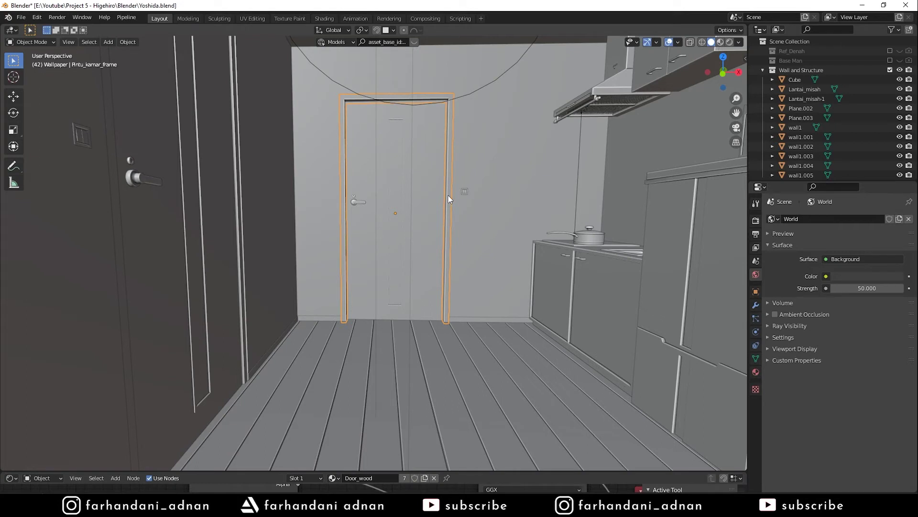
left_click(480, 361)
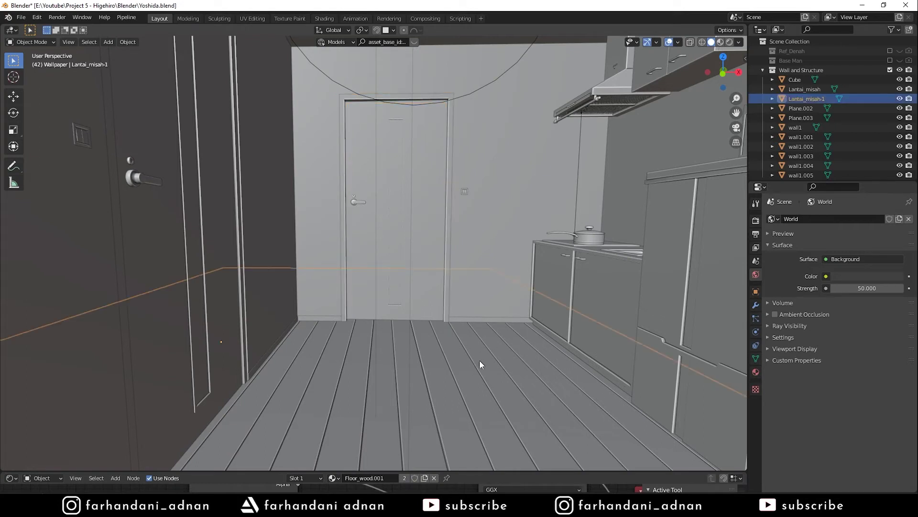
left_click(755, 372)
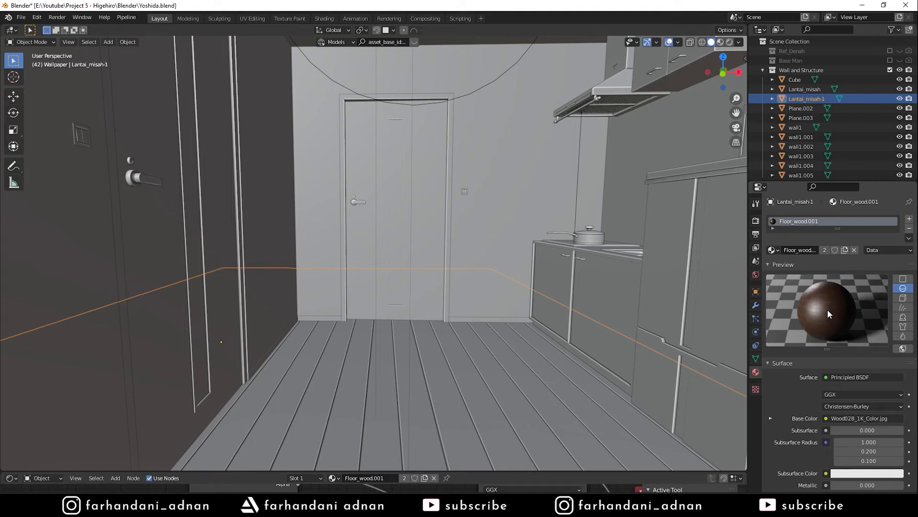
left_click(449, 223)
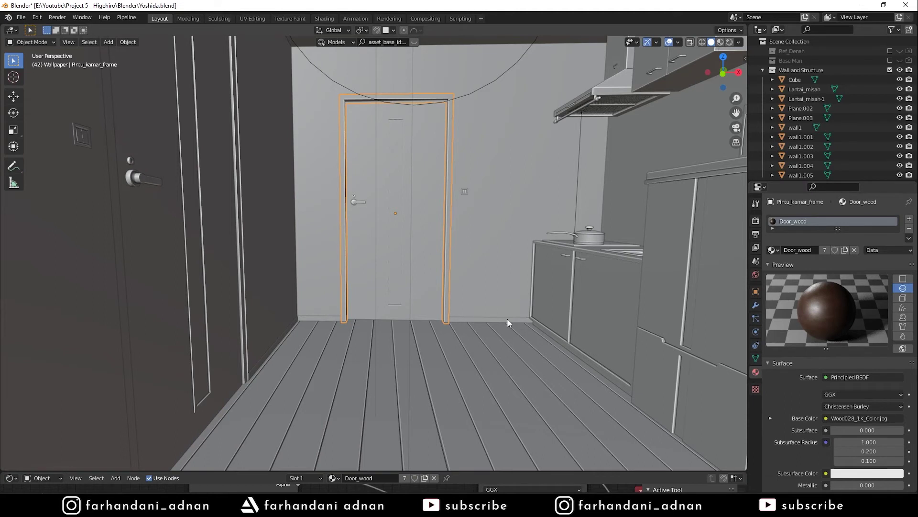
left_click(494, 367)
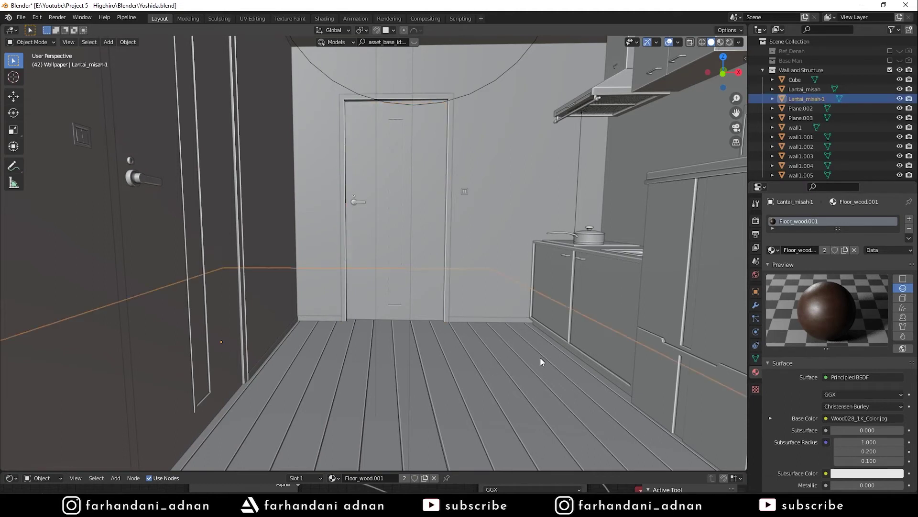
left_click(449, 243)
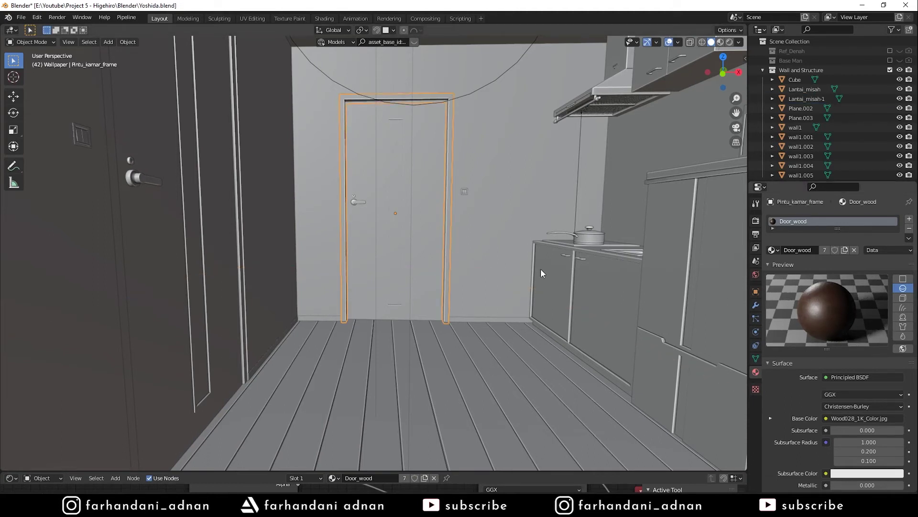
Deselect all, orbit near the door, preview the scene camera view, then open the Add menu
key("alt+a")
mouse_move(475, 243)
middle_mouse_down()
mouse_move(478, 189)
mouse_move(449, 271)
middle_mouse_up()
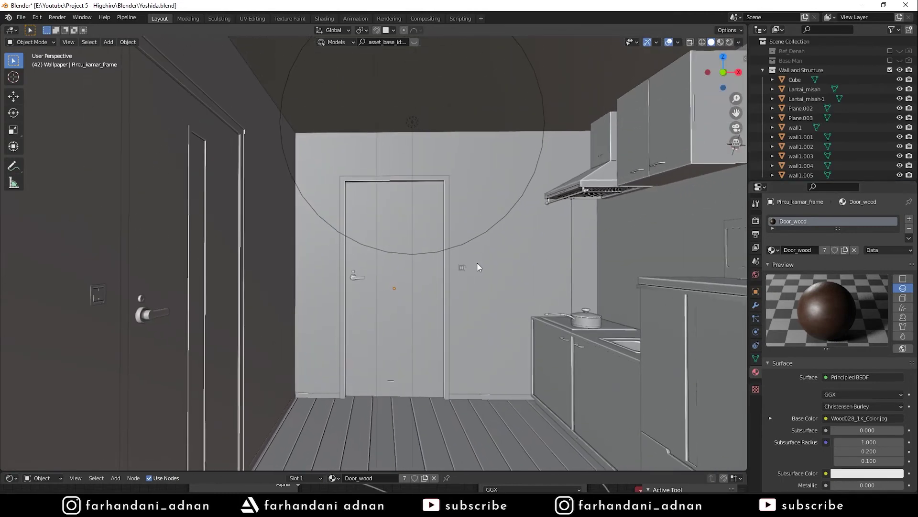
scroll(450, 273, "down", 2)
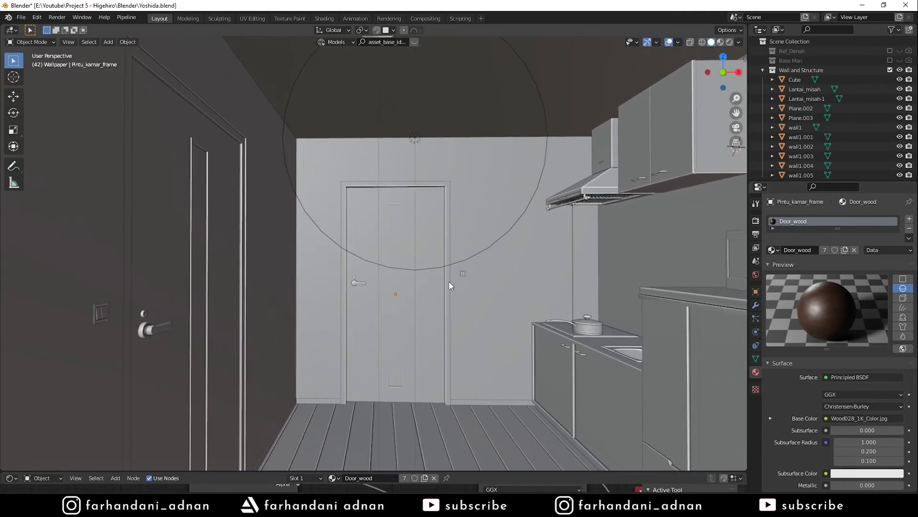
scroll(451, 281, "down", 3)
scroll(468, 277, "down", 1)
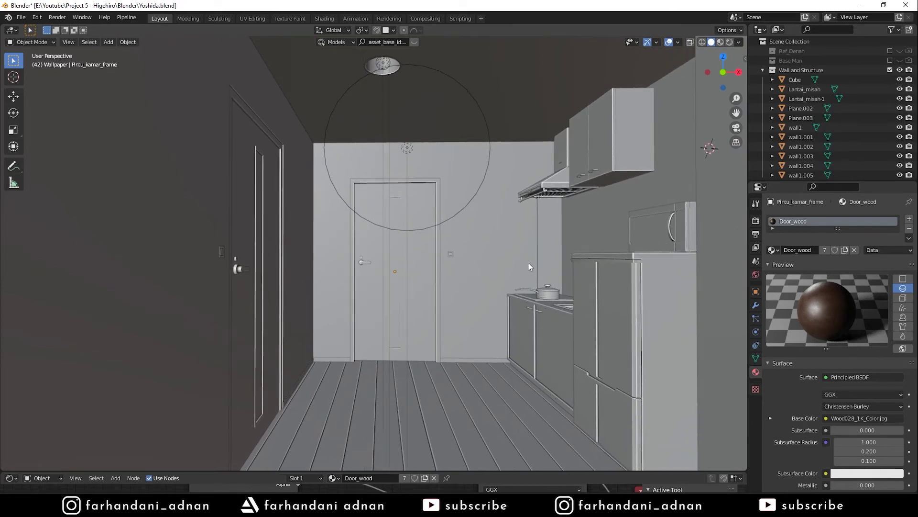
middle_click_drag(429, 240, 425, 243)
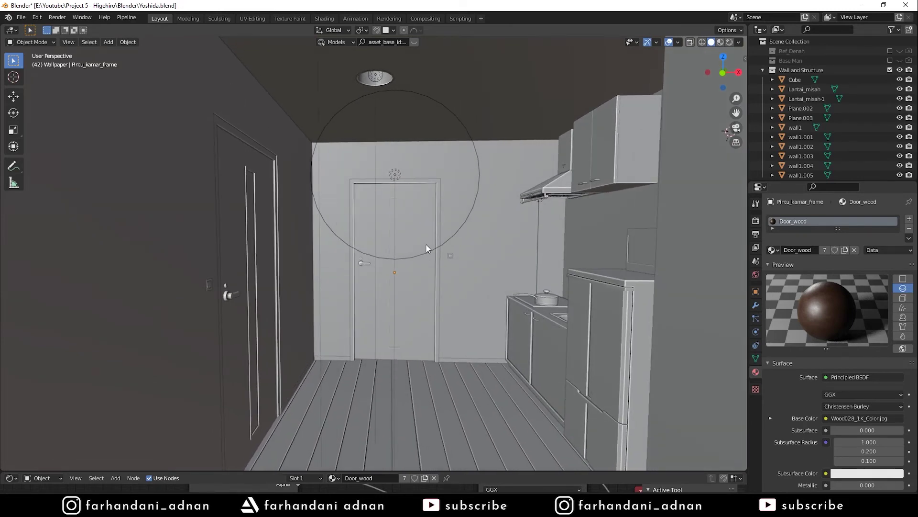
key("KP_0")
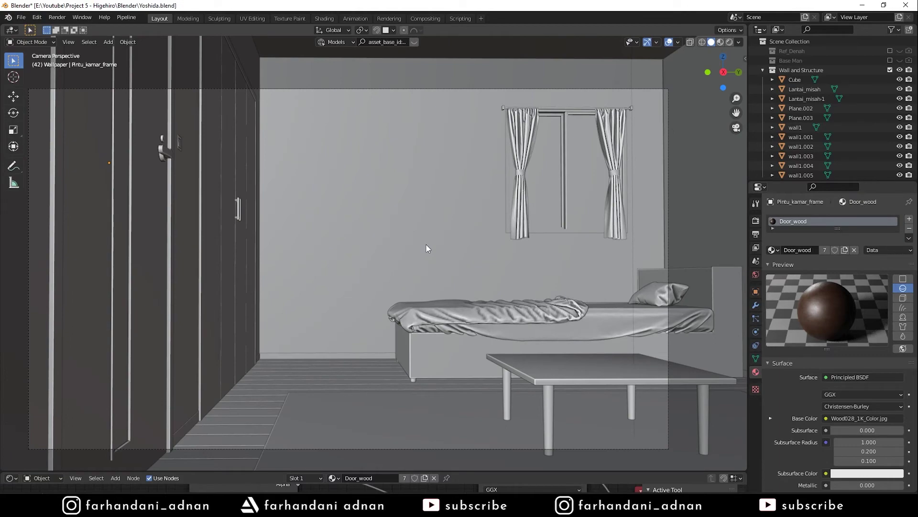
mouse_move(486, 265)
middle_mouse_down()
mouse_move(312, 281)
mouse_move(404, 291)
middle_mouse_up()
key("shift+a")
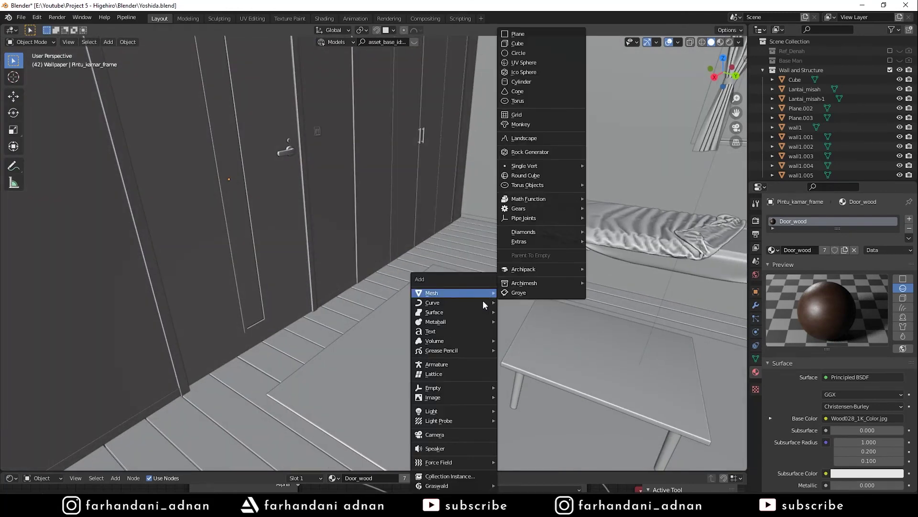
left_click(446, 433)
key("KP_Decimal")
scroll(469, 360, "down", 10)
middle_click_drag(469, 361, 392, 338)
scroll(348, 337, "up", 3)
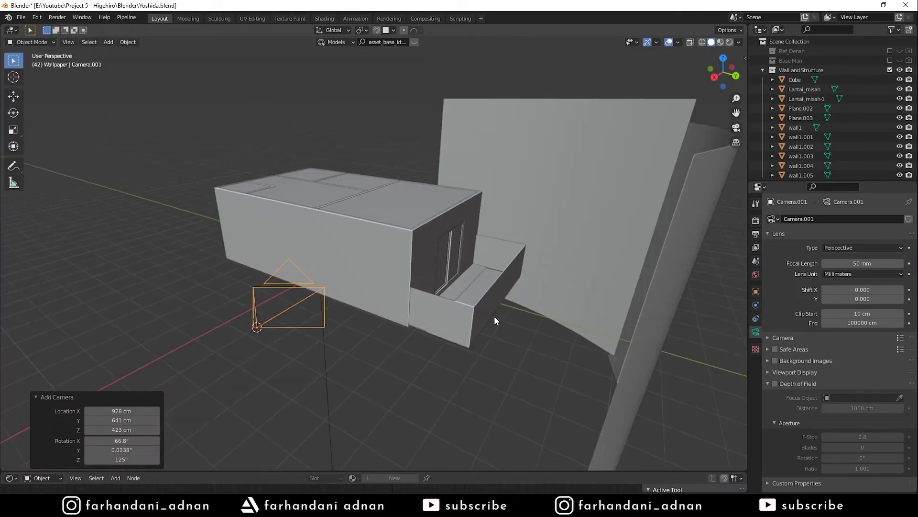
key("s")
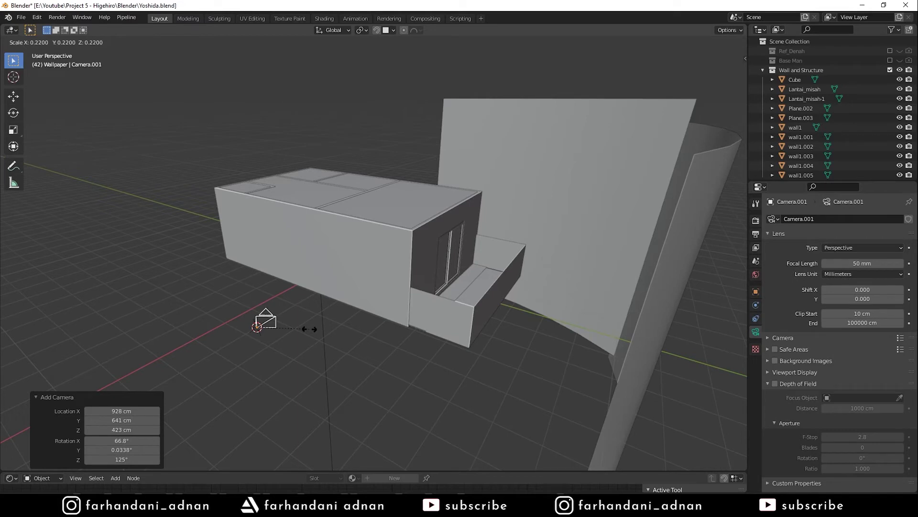
left_click(326, 329)
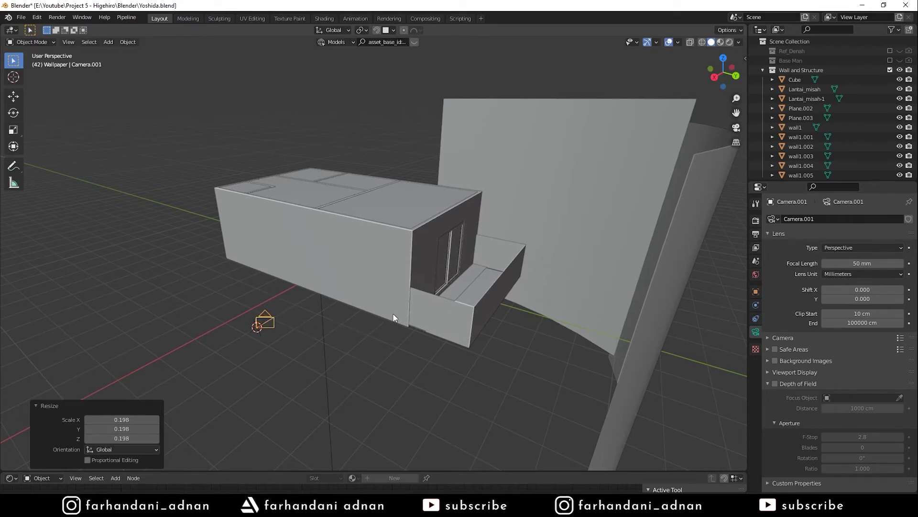
key("g")
right_click(415, 320)
key("r")
key("z")
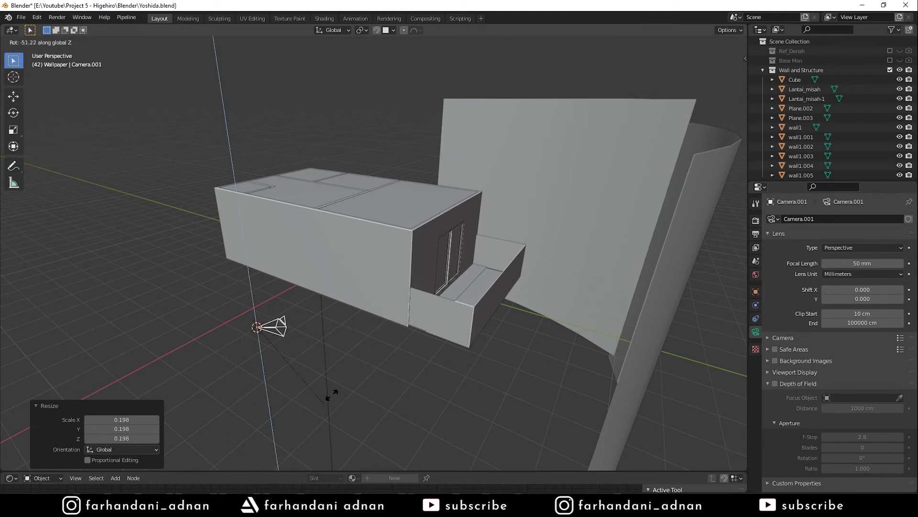
right_click(391, 330)
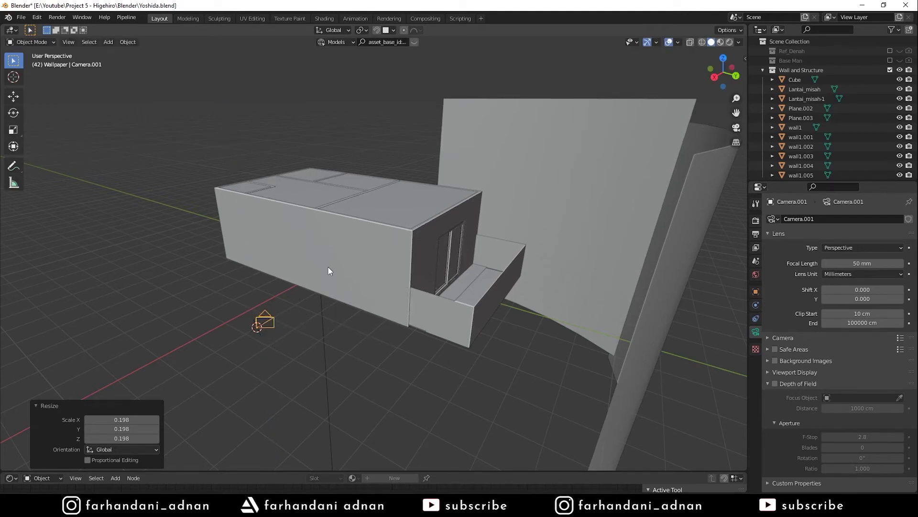
key("x")
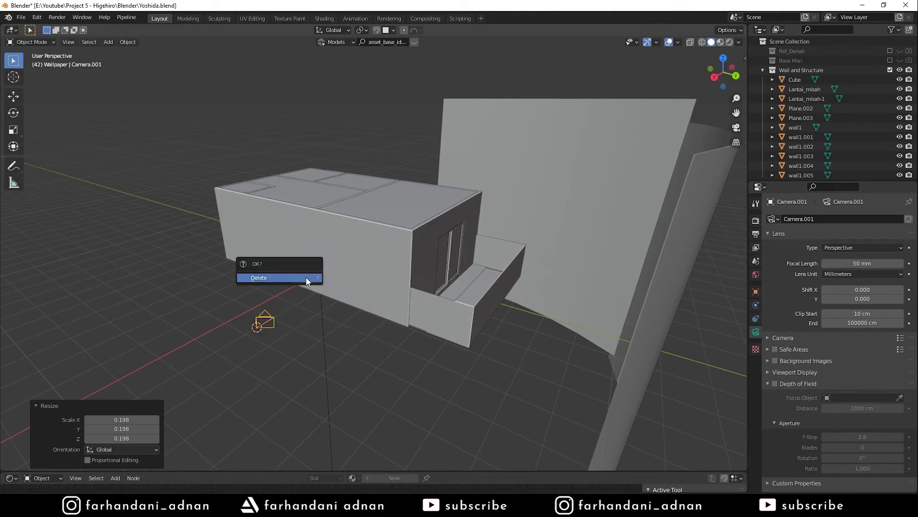
left_click(311, 289)
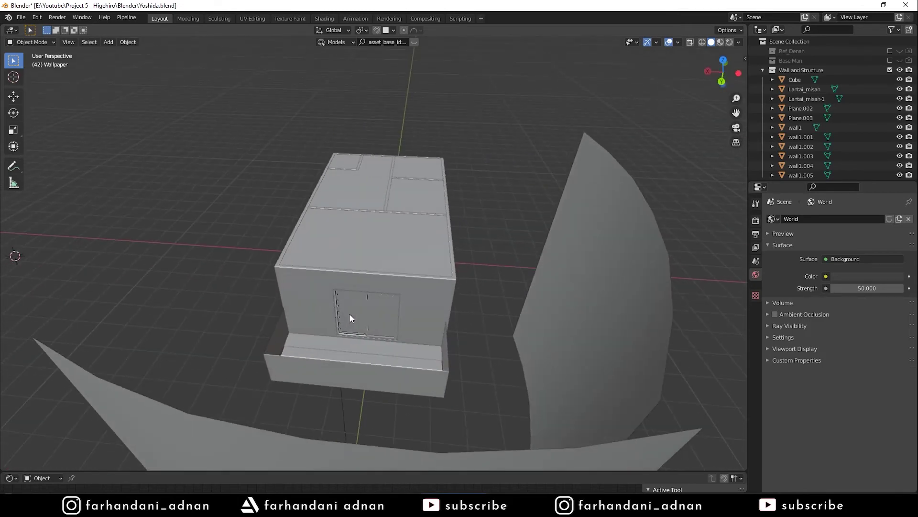
Orbit to a front view of the house, then view through the scene camera via View > Viewpoint
middle_click_drag(435, 266, 438, 339)
scroll(438, 339, "up", 3)
scroll(438, 339, "down", 2)
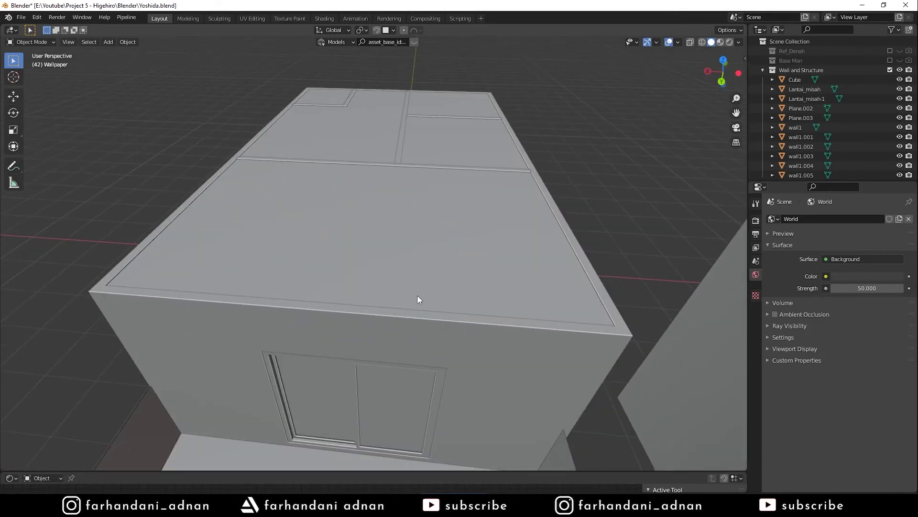
middle_click_drag(394, 305, 405, 273)
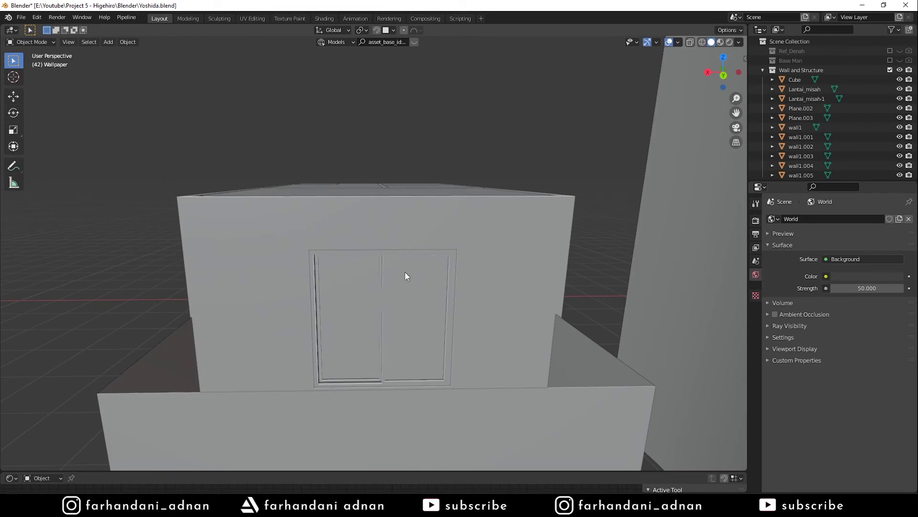
left_click(68, 42)
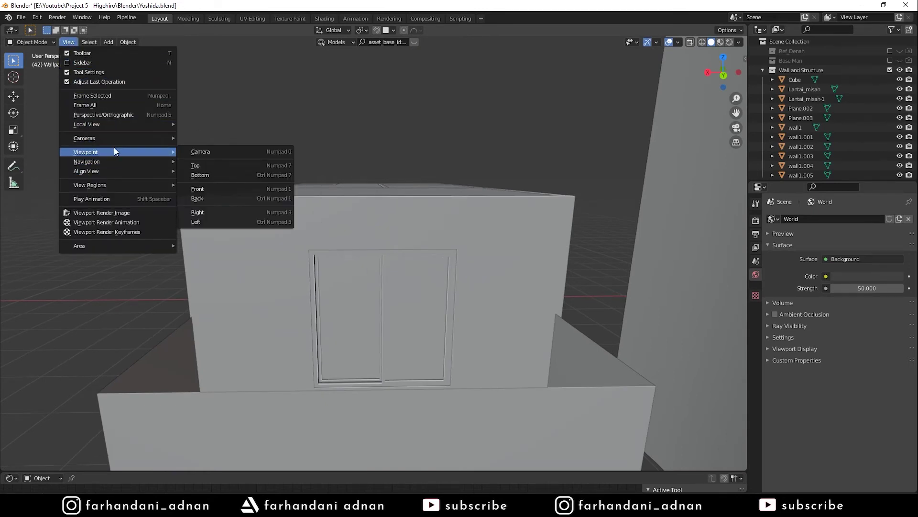
mouse_move(85, 151)
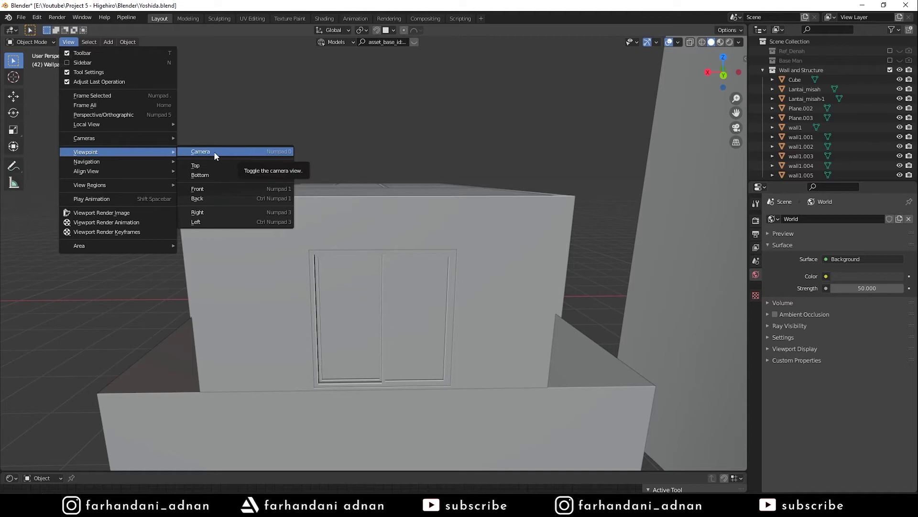
left_click(277, 152)
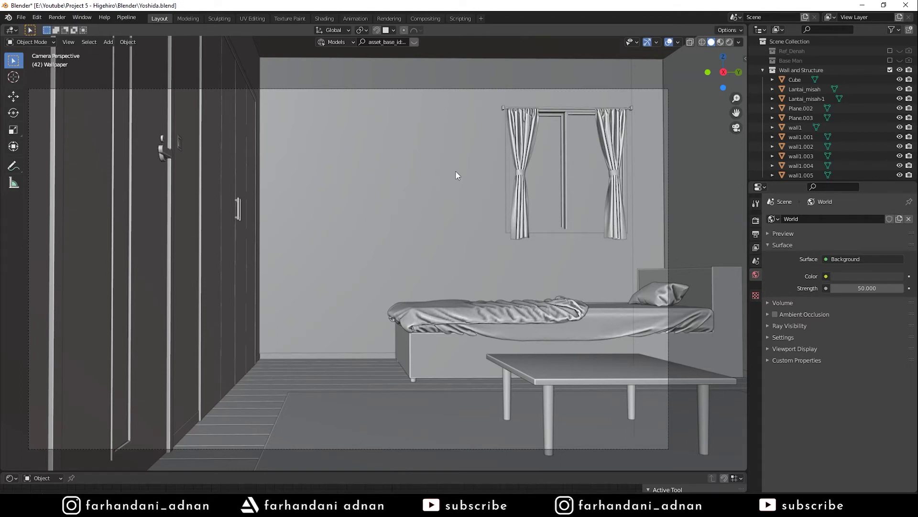
Lock the camera to the view and swing it toward the wardrobe and floor
key("KP_0")
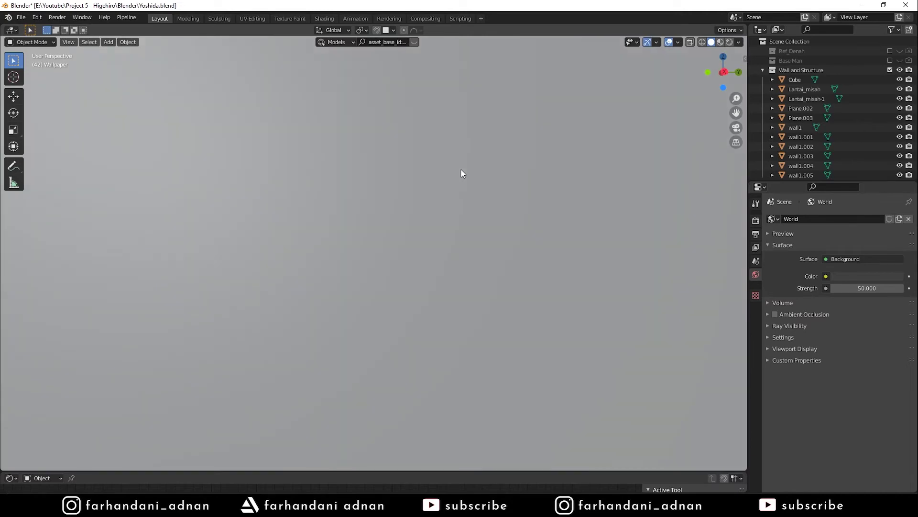
scroll(465, 174, "down", 2)
scroll(468, 176, "down", 4)
mouse_move(470, 178)
middle_mouse_down()
mouse_move(474, 191)
mouse_move(433, 215)
mouse_move(271, 201)
mouse_move(221, 213)
mouse_move(305, 213)
middle_mouse_up()
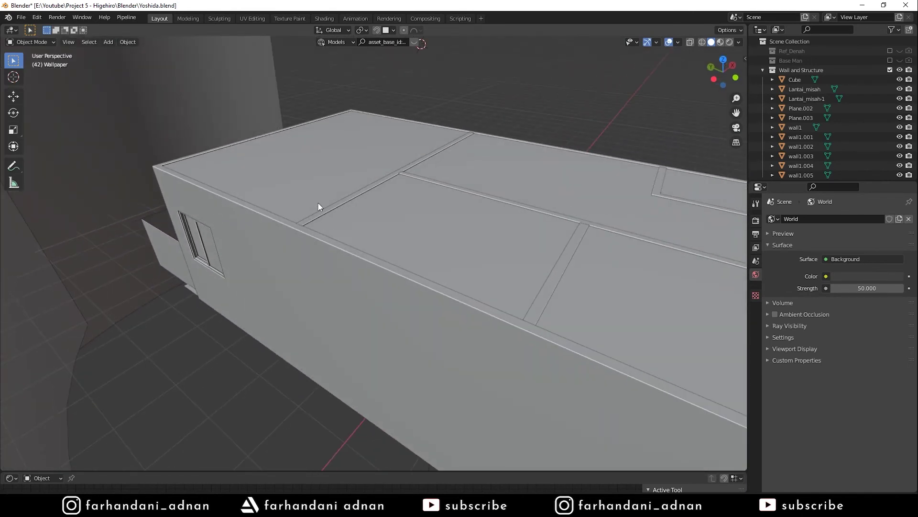
key("KP_0")
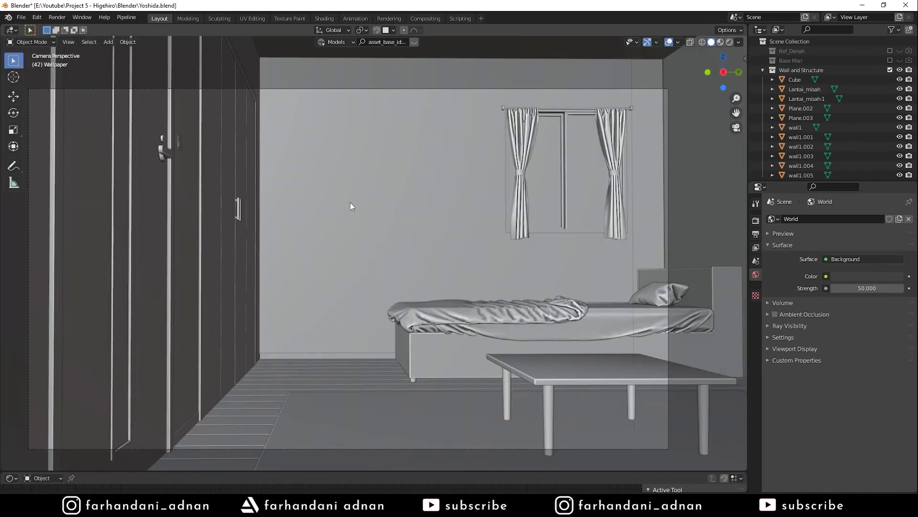
key("n")
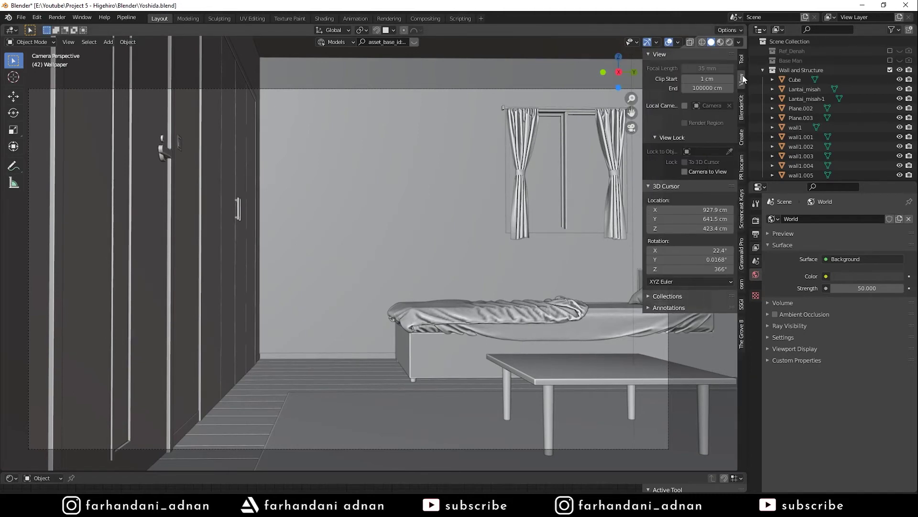
left_click(690, 172)
mouse_move(583, 186)
middle_mouse_down()
mouse_move(511, 183)
mouse_move(479, 214)
mouse_move(451, 192)
mouse_move(449, 223)
mouse_move(387, 203)
mouse_move(404, 195)
mouse_move(406, 173)
mouse_move(529, 265)
mouse_move(565, 278)
middle_mouse_up()
key("n")
Zoom the camera onto the door handle, select the bedroom door and start rotating it on Z
scroll(391, 265, "up", 3)
scroll(391, 264, "up", 2)
scroll(389, 265, "up", 2)
scroll(389, 264, "up", 1)
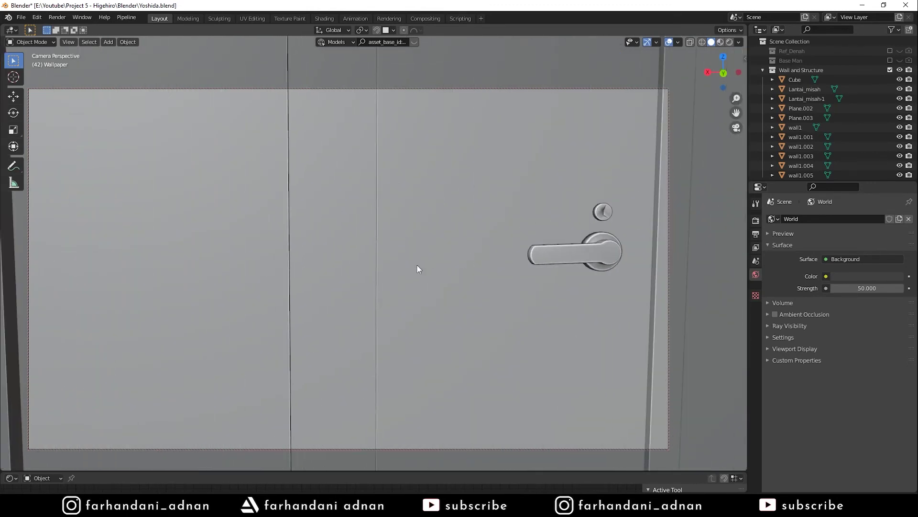
scroll(417, 266, "down", 3)
mouse_move(418, 268)
middle_mouse_down()
mouse_move(466, 240)
mouse_move(433, 225)
middle_mouse_up()
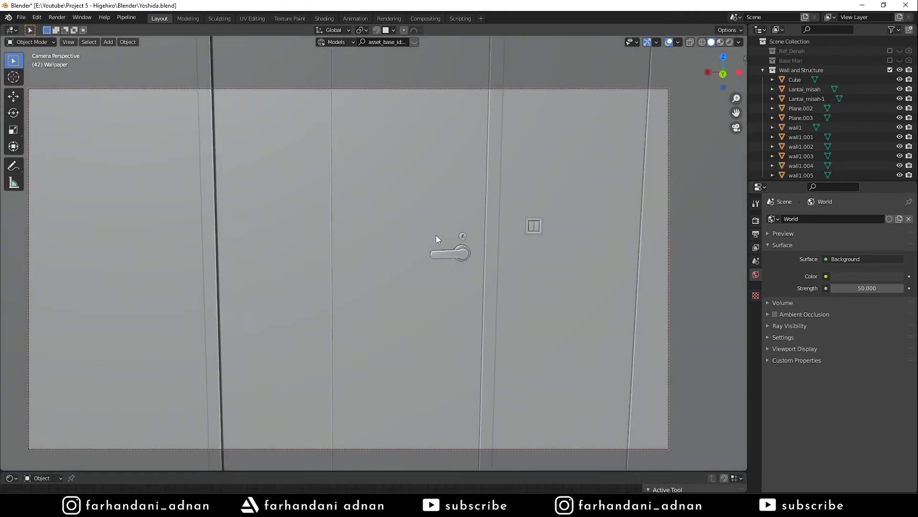
left_click(434, 225)
key("r")
key("z")
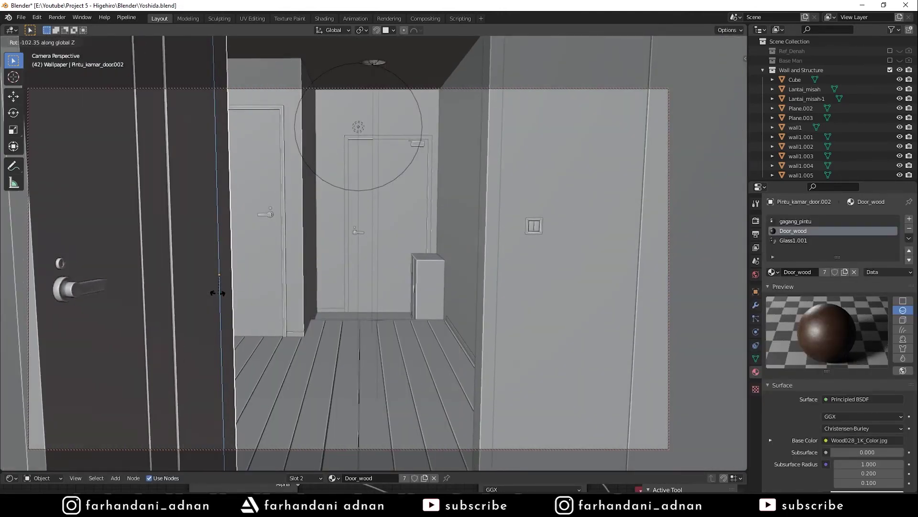
Confirm the door swung open at −141° and nudge the camera framing of the doorway
left_click(411, 254)
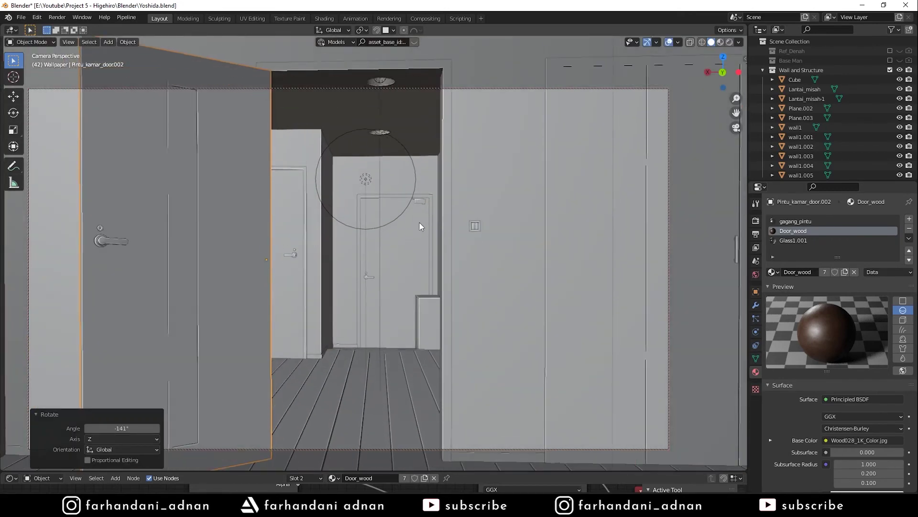
middle_click_drag(420, 226, 404, 233)
key("n")
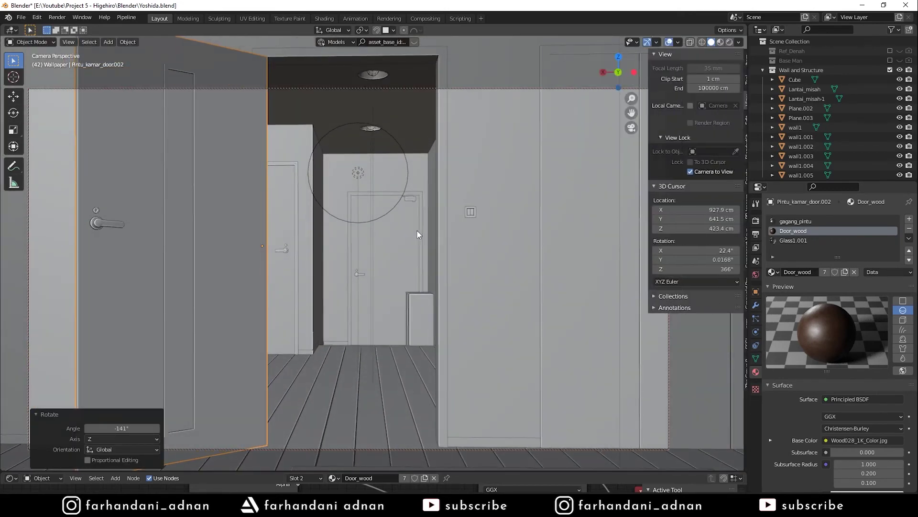
key("n")
Zoom and tilt the camera to show more ceiling, then display the Cycles render settings
scroll(432, 222, "down", 3)
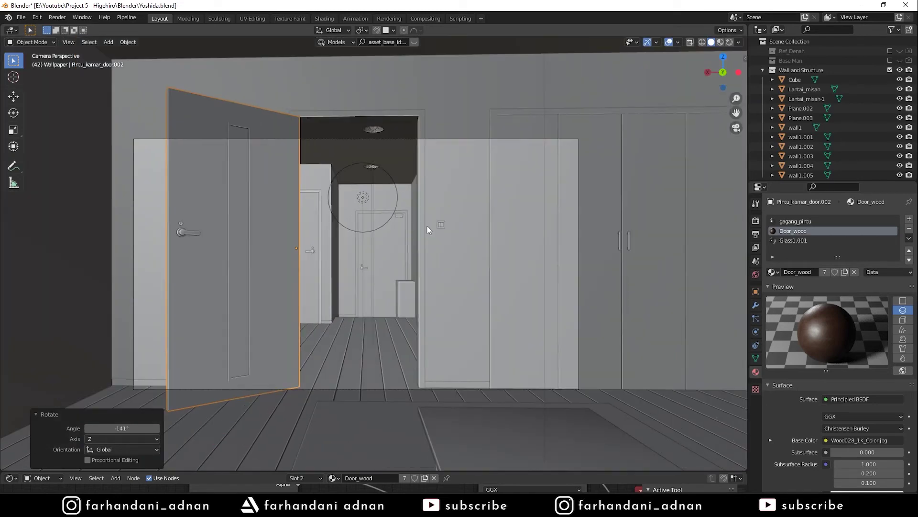
key("n")
key("n")
mouse_move(408, 233)
middle_mouse_down()
mouse_move(445, 224)
mouse_move(449, 241)
mouse_move(446, 222)
middle_mouse_up()
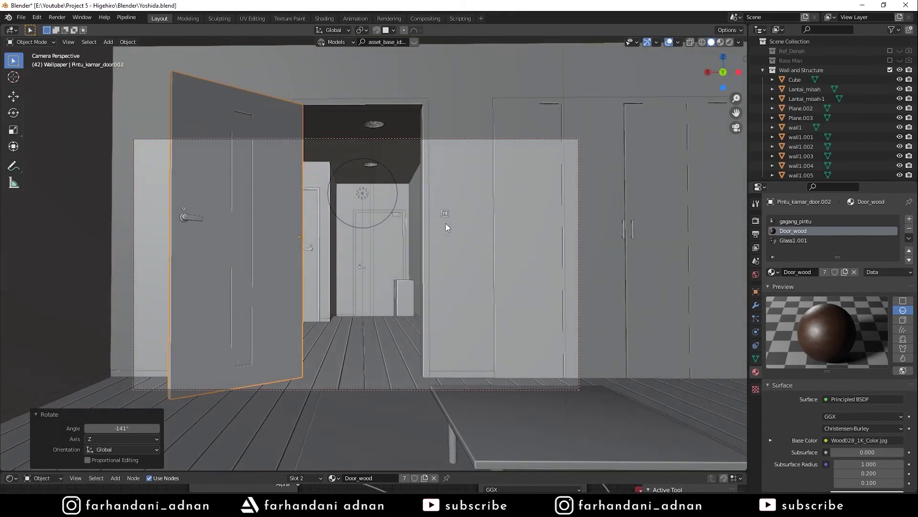
left_click(753, 221)
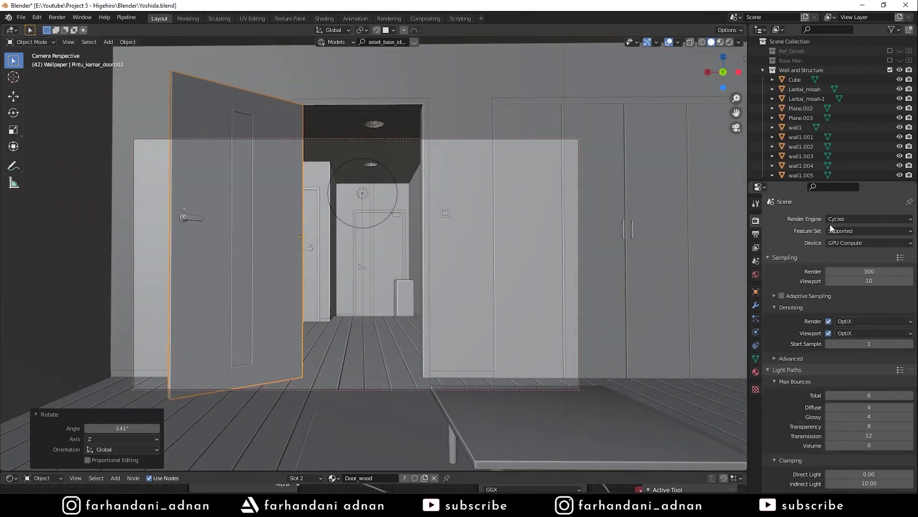
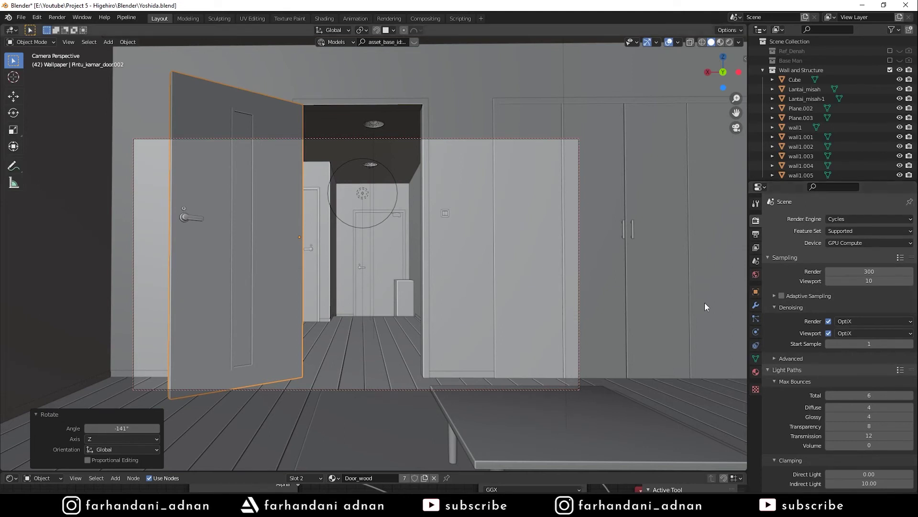
Set the output Resolution X to 1921 px
left_click(755, 235)
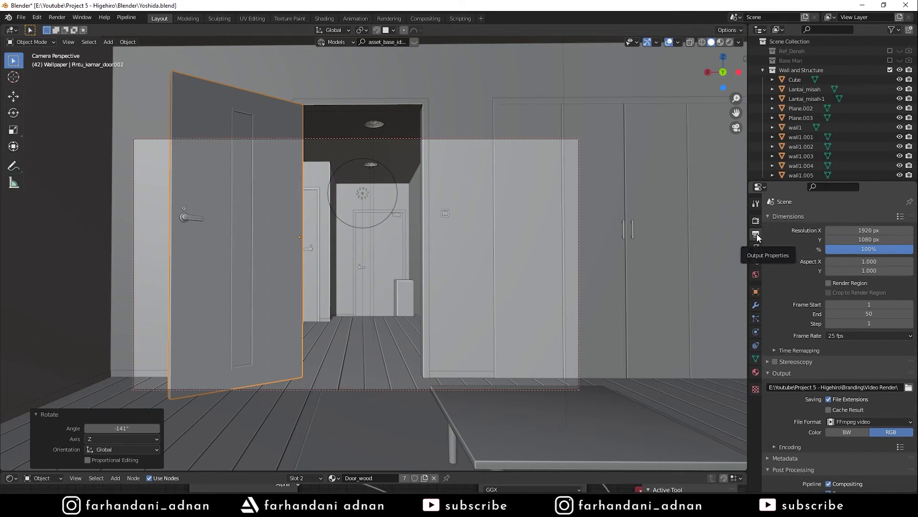
left_click_drag(860, 230, 842, 231)
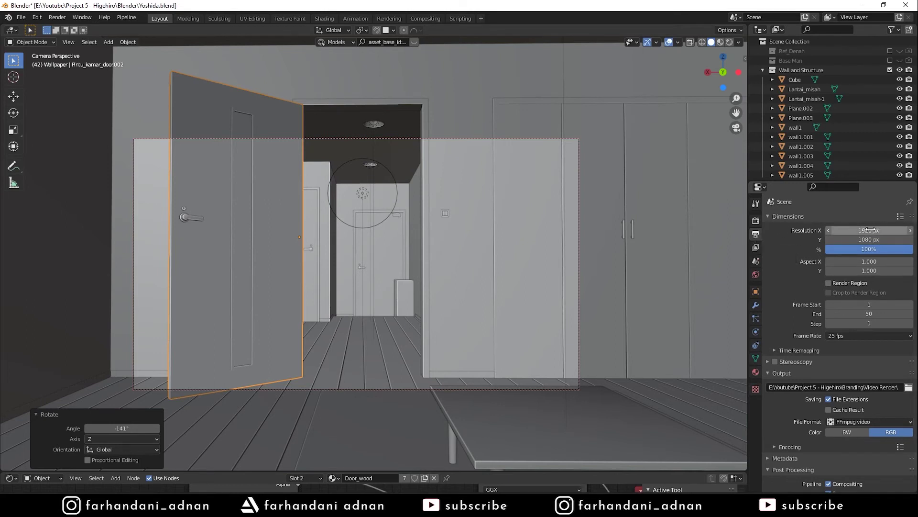
left_click(877, 230)
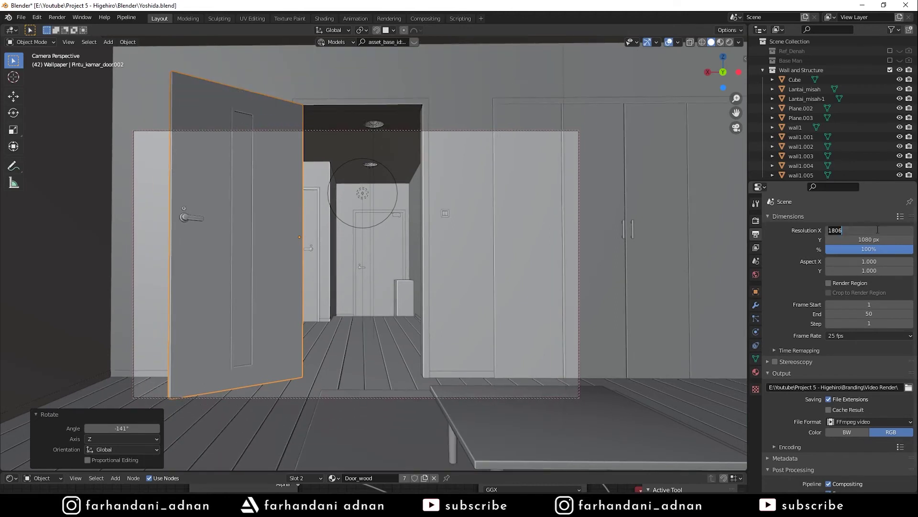
type("1921")
key("Return")
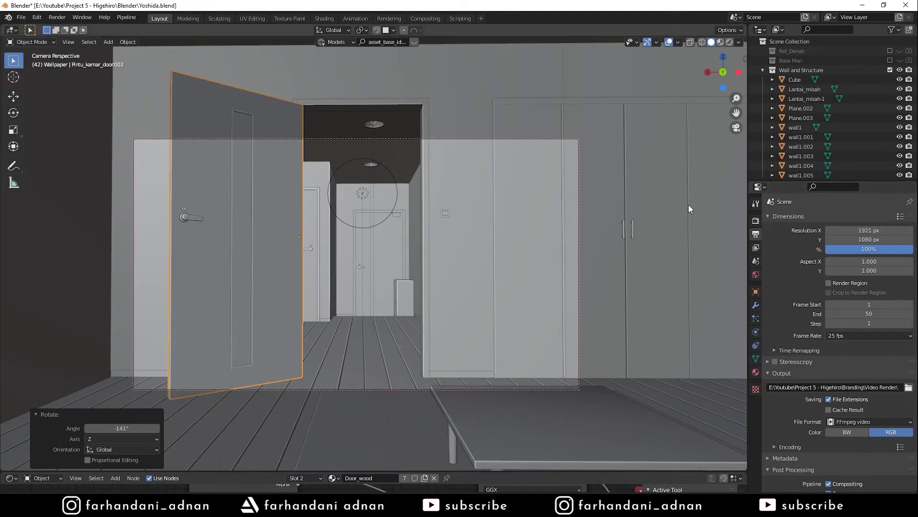
scroll(802, 320, "down", 1)
scroll(803, 320, "up", 1)
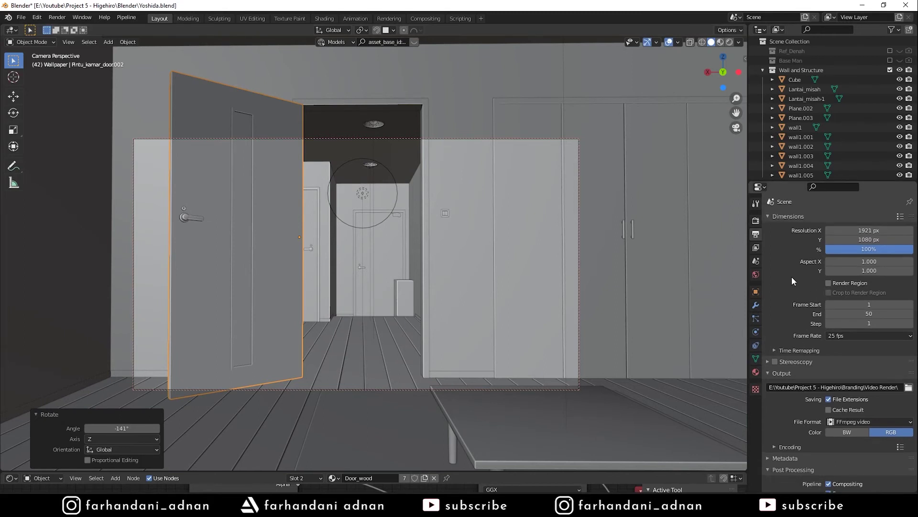
Return to the Cycles Render Properties and scroll through its settings
left_click(756, 221)
scroll(805, 381, "down", 3)
scroll(805, 381, "down", 3)
scroll(807, 368, "down", 3)
scroll(809, 370, "up", 4)
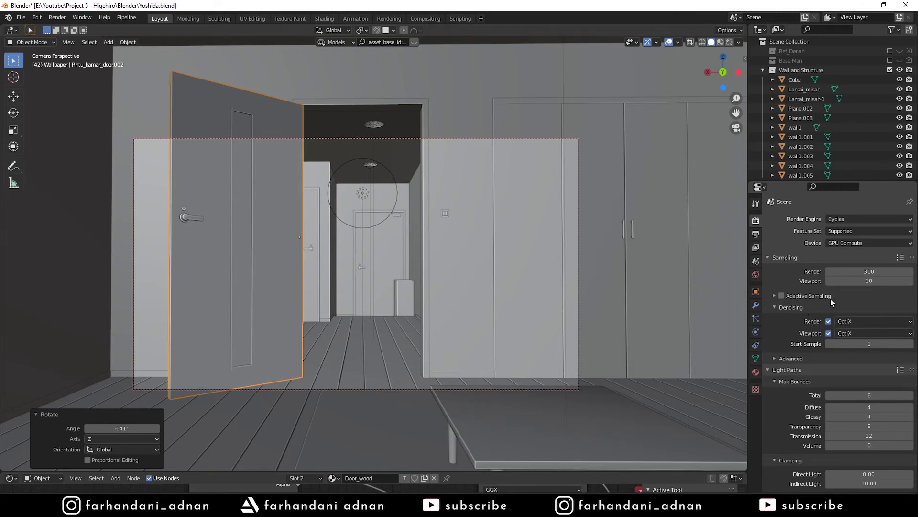
left_click(43, 18)
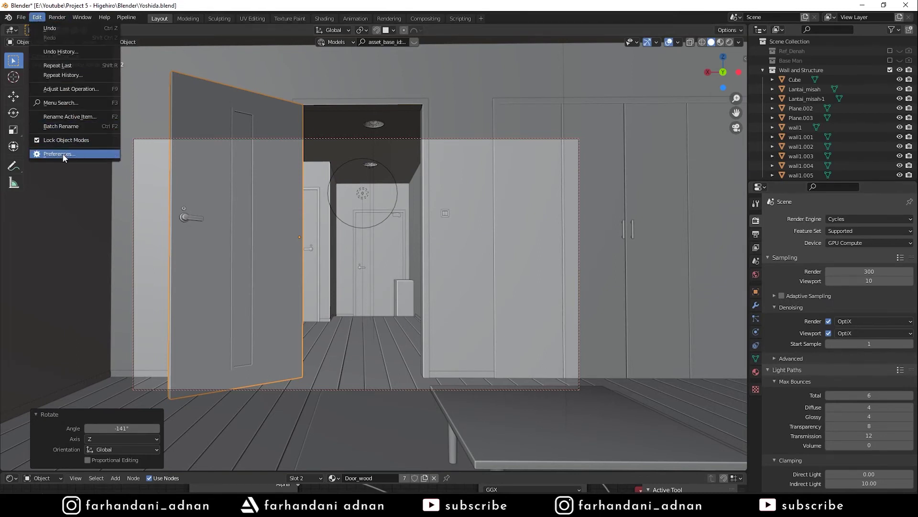
Try CUDA as the Cycles render device, revert to OptiX, and close Preferences
left_click(60, 153)
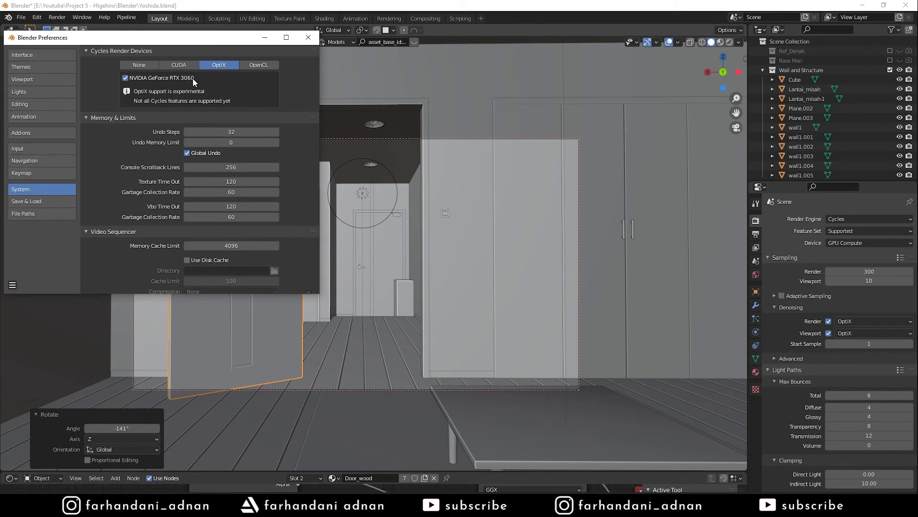
left_click(185, 66)
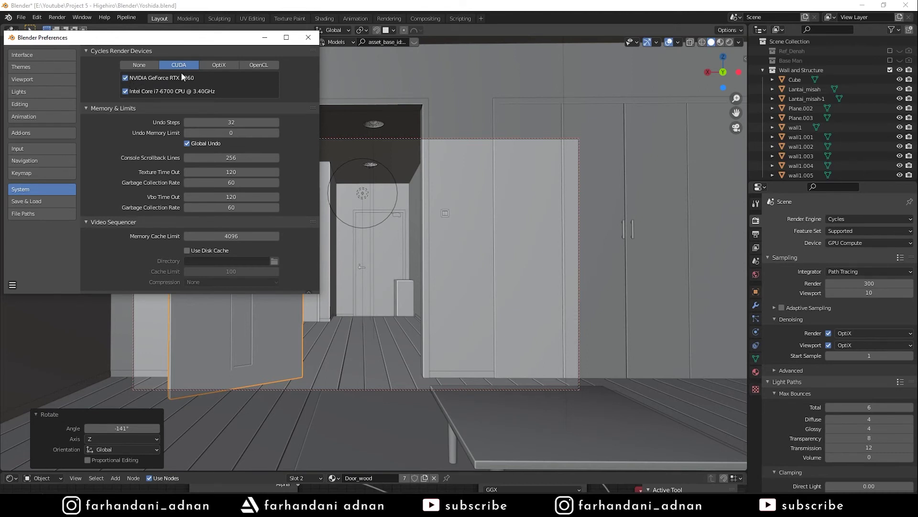
left_click(209, 67)
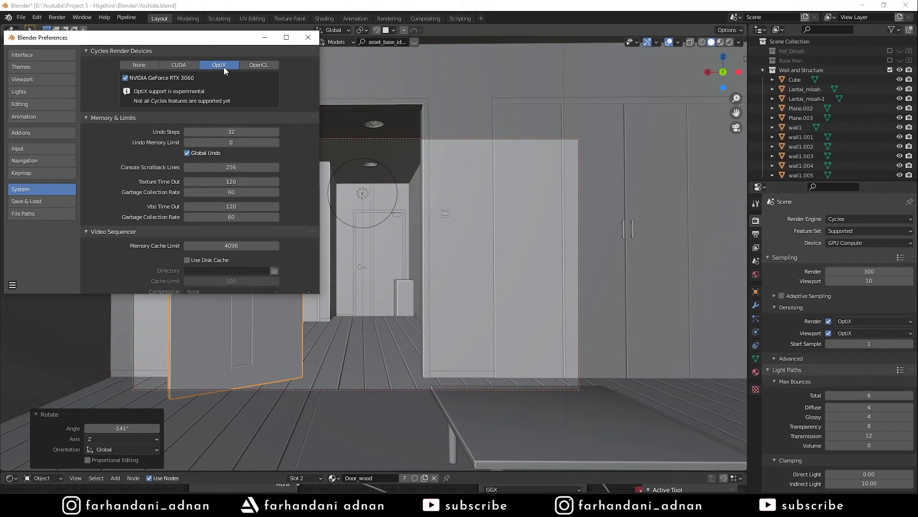
left_click(308, 39)
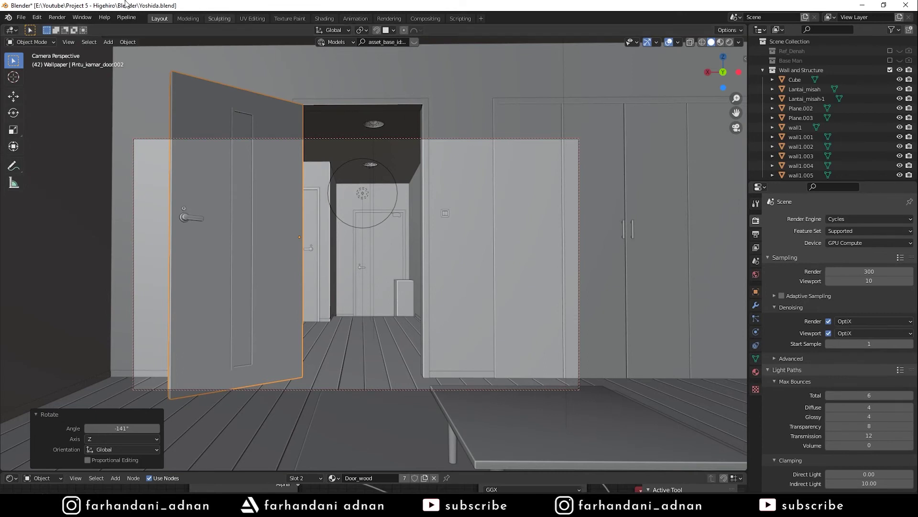
Set Cycles render devices to CUDA with both the RTX 3060 GPU and Intel CPU enabled
left_click(38, 19)
left_click(63, 154)
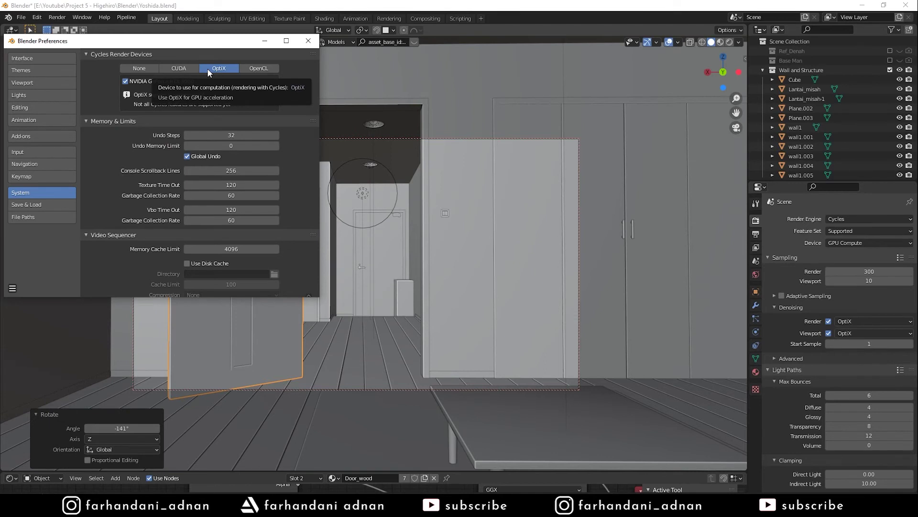
left_click_drag(201, 42, 246, 50)
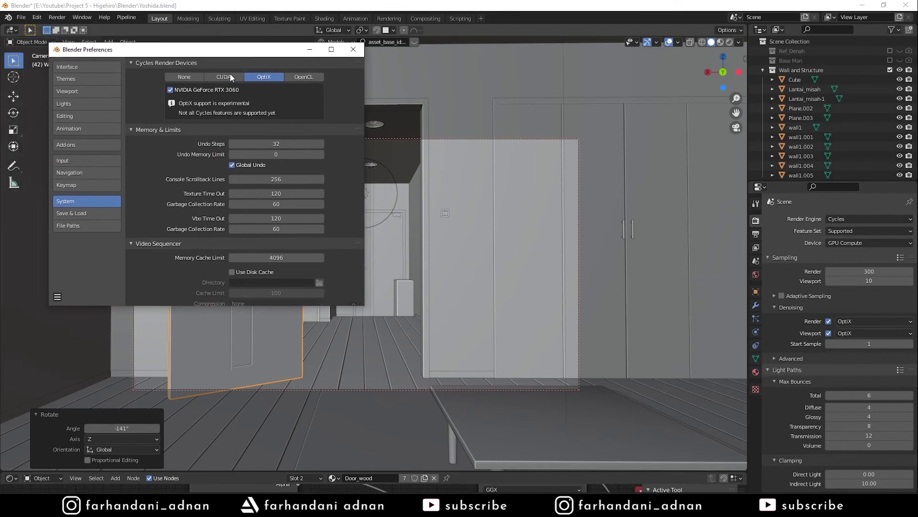
left_click(228, 78)
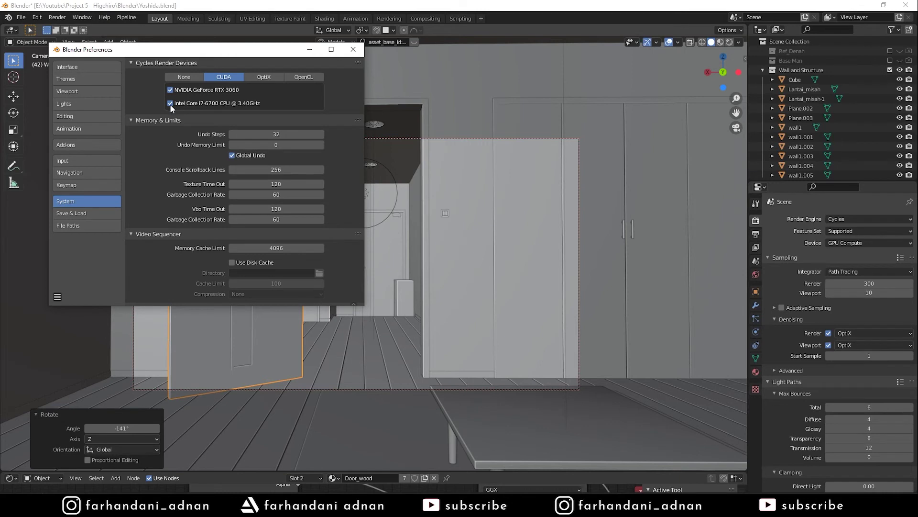
left_click(353, 49)
left_click(853, 243)
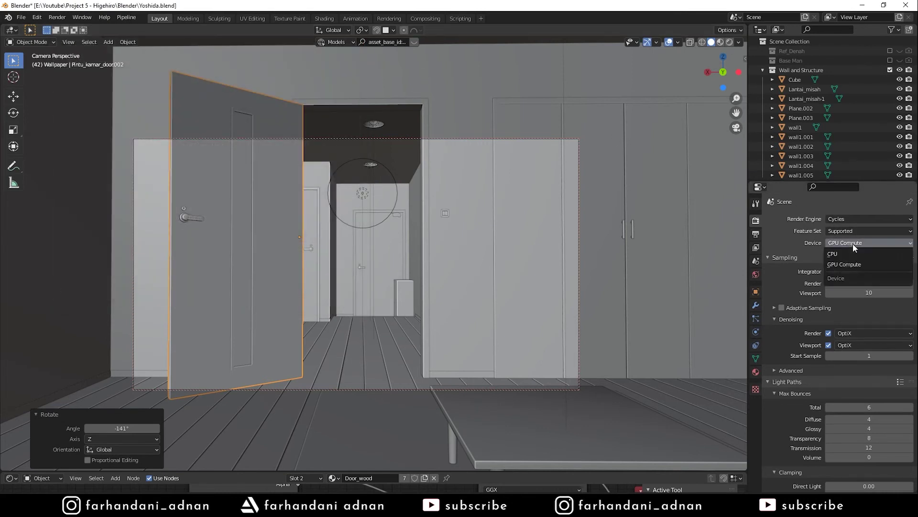
left_click(839, 254)
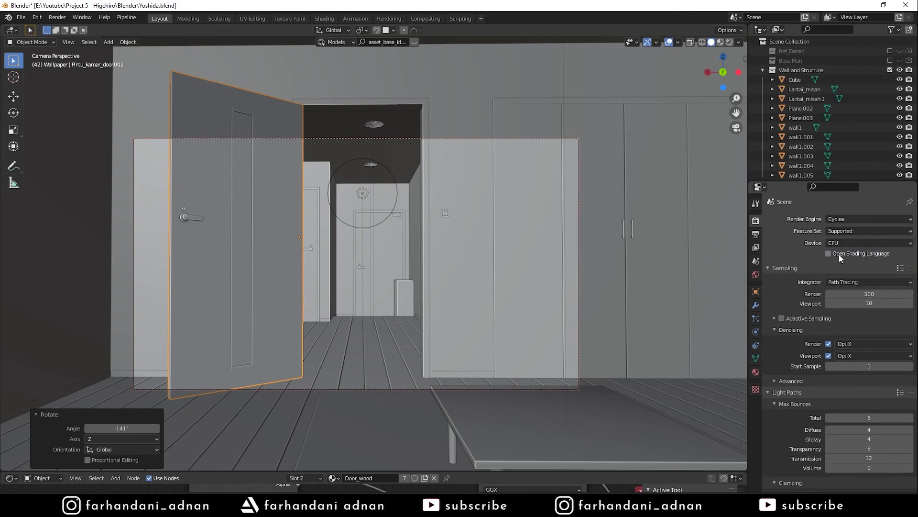
left_click(857, 242)
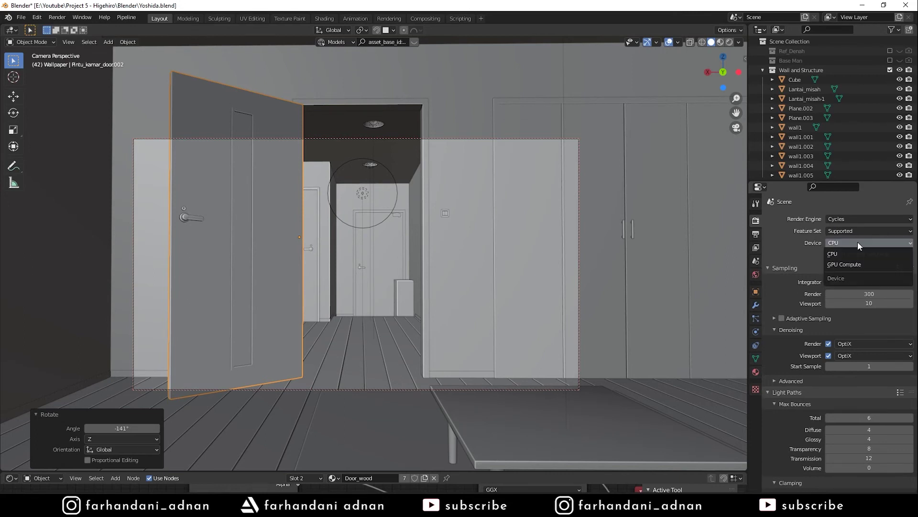
left_click(840, 263)
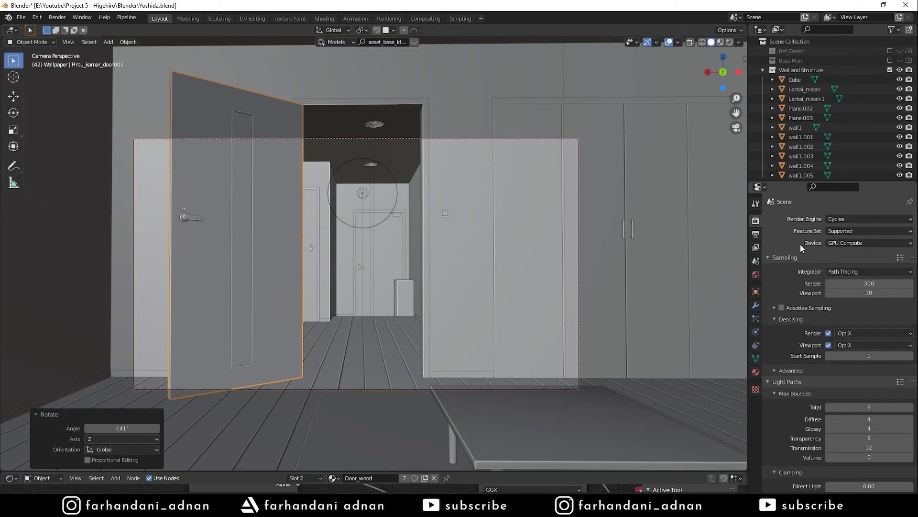
scroll(800, 298, "down", 2)
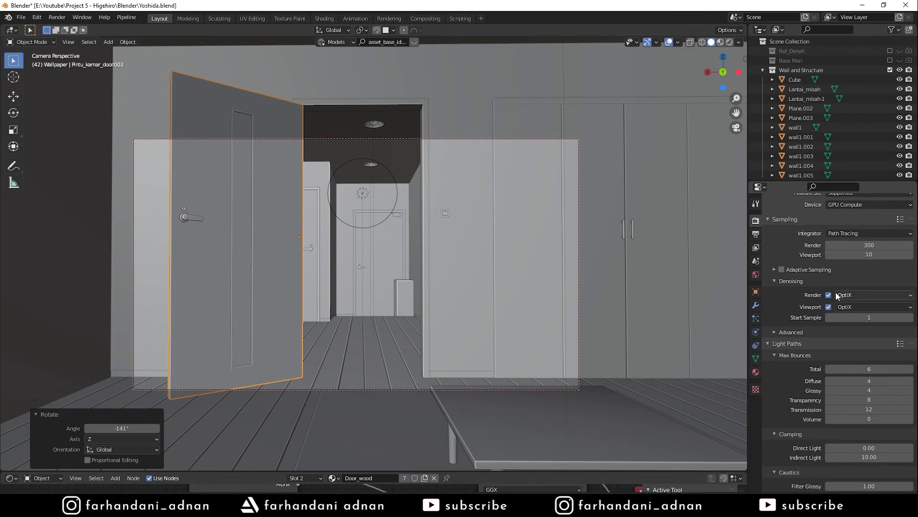
scroll(801, 334, "down", 1)
scroll(801, 335, "down", 1)
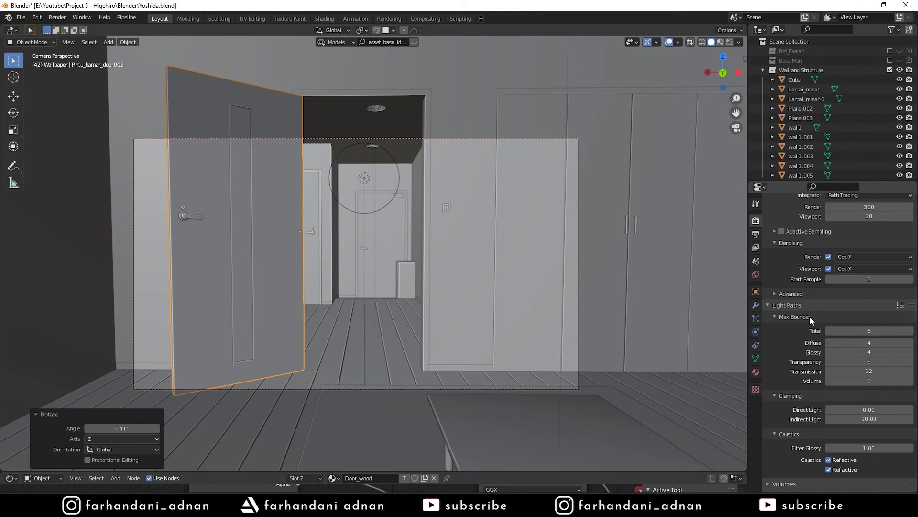
scroll(867, 344, "down", 3)
scroll(868, 359, "up", 3)
scroll(794, 371, "down", 2)
scroll(785, 378, "down", 1)
scroll(784, 380, "down", 4)
scroll(801, 378, "up", 6)
scroll(801, 378, "down", 1)
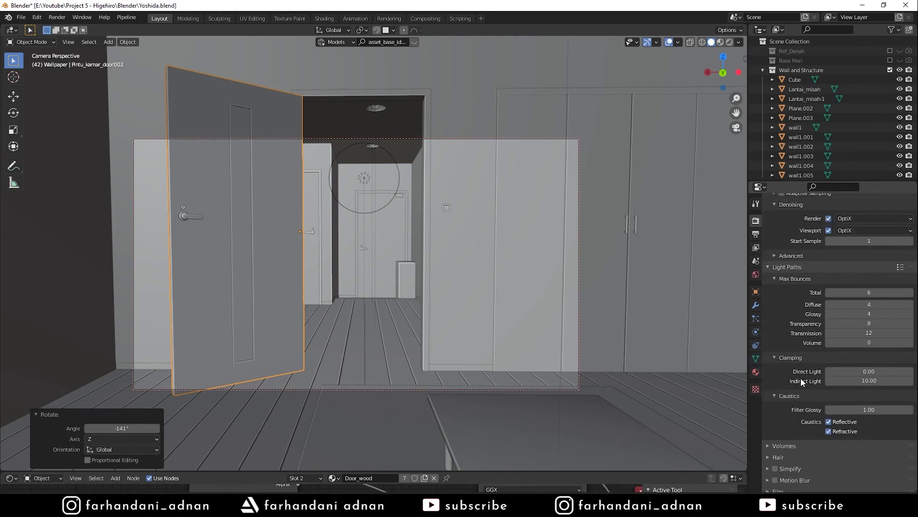
scroll(798, 388, "down", 1)
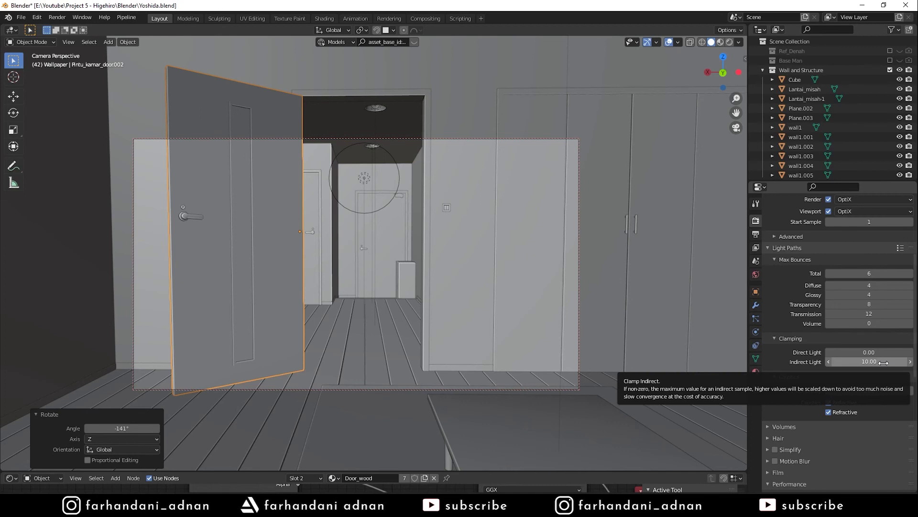
Expand and collapse the Film panel to review its render settings
scroll(813, 389, "down", 3)
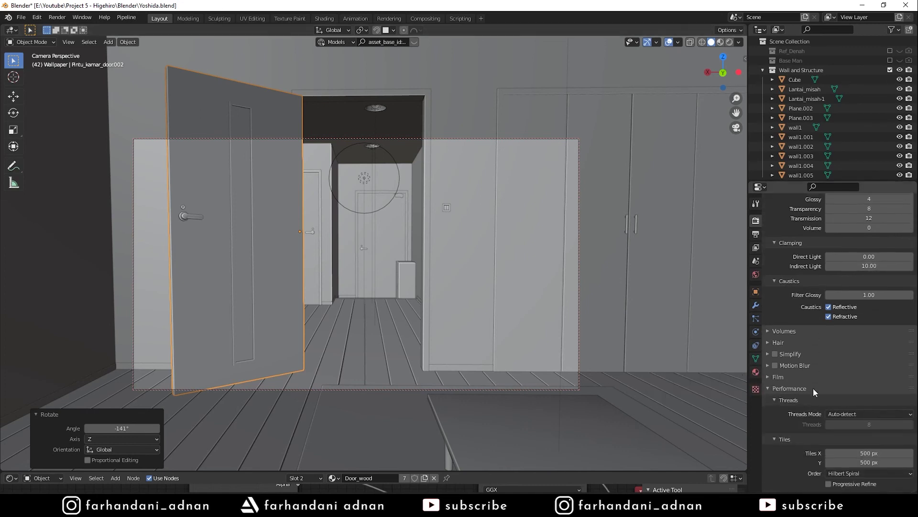
scroll(813, 389, "up", 2)
scroll(797, 439, "down", 6)
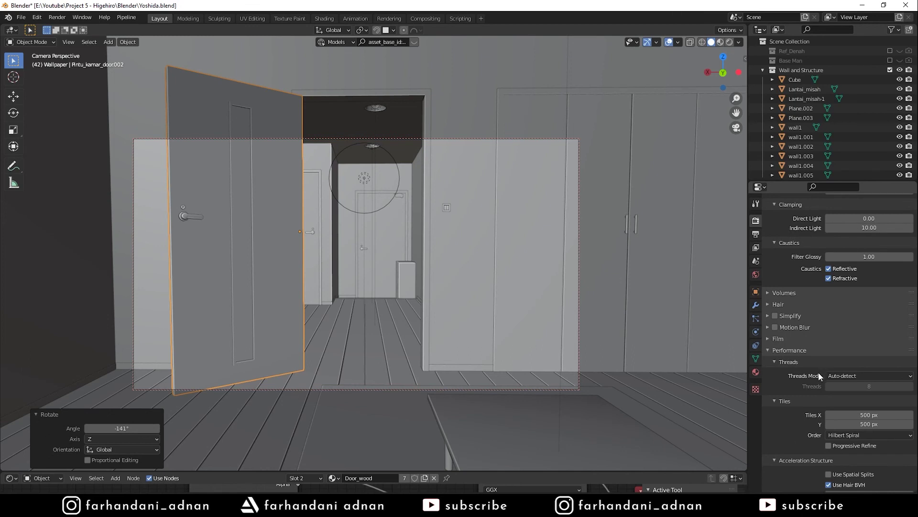
left_click(782, 341)
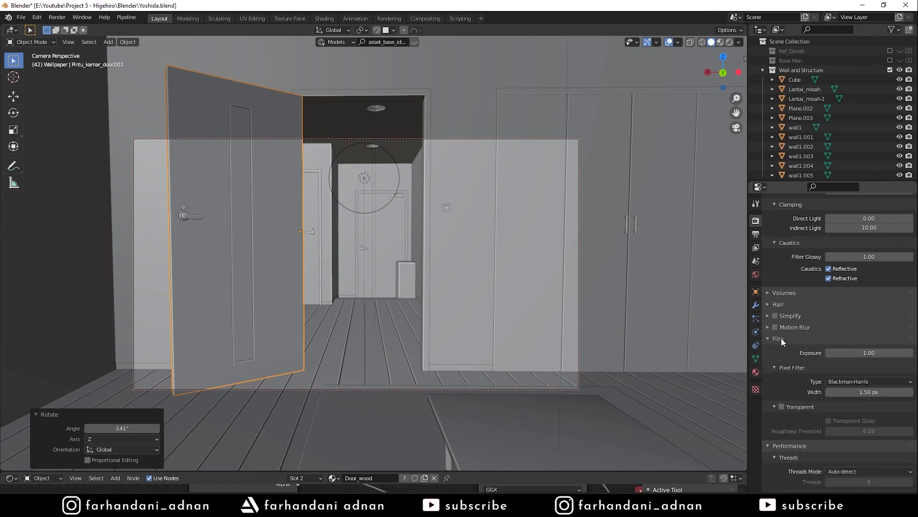
left_click(781, 338)
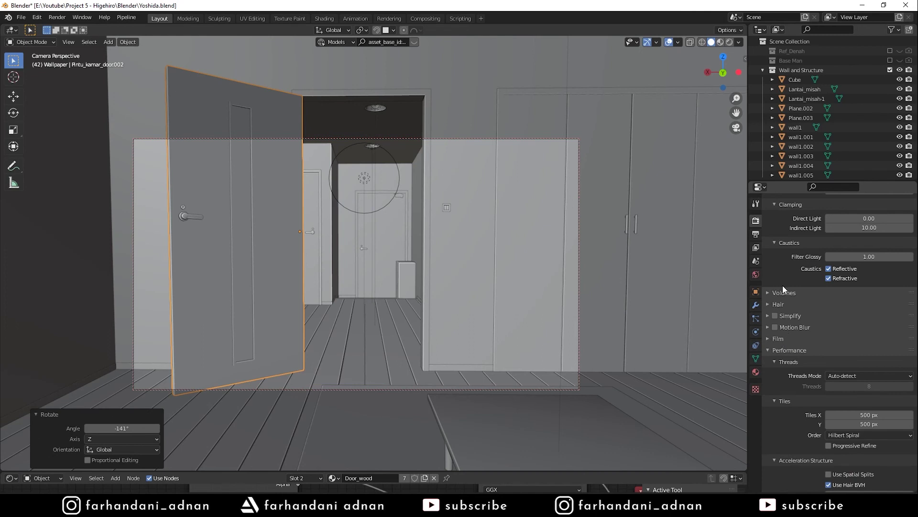
scroll(782, 369, "down", 5)
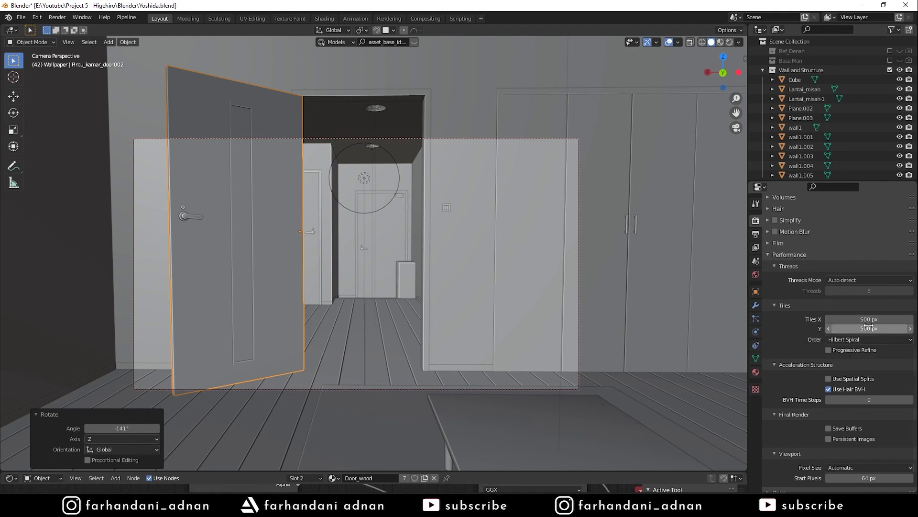
Collapse the Performance Tiles and Threads panels and scroll down to Color Management
scroll(788, 354, "down", 2)
scroll(788, 356, "up", 2)
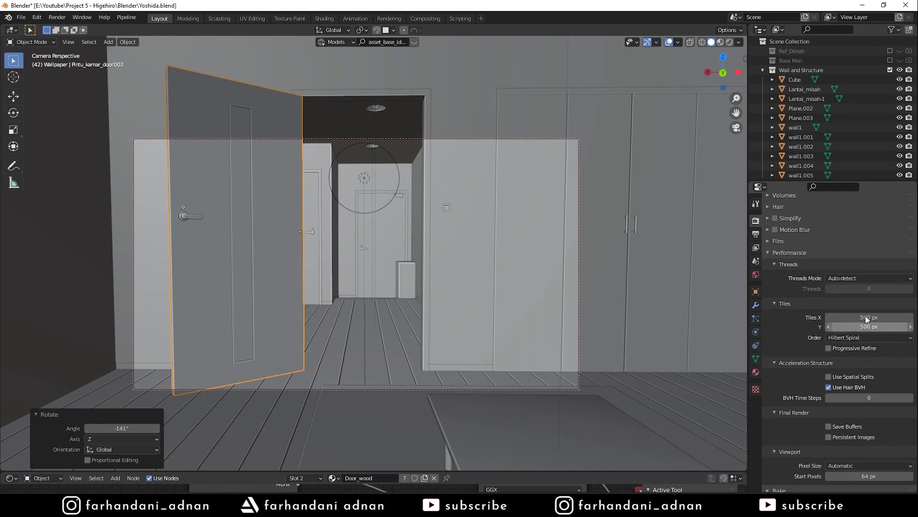
left_click(780, 303)
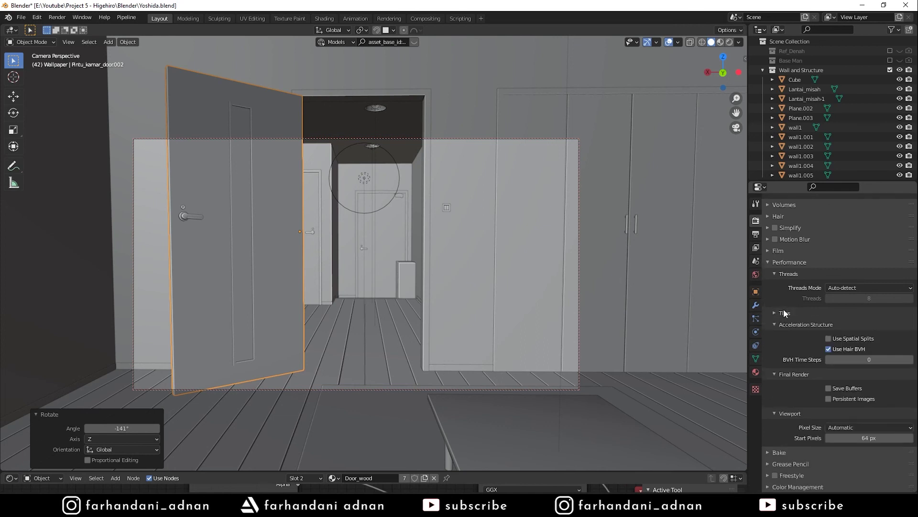
left_click(785, 274)
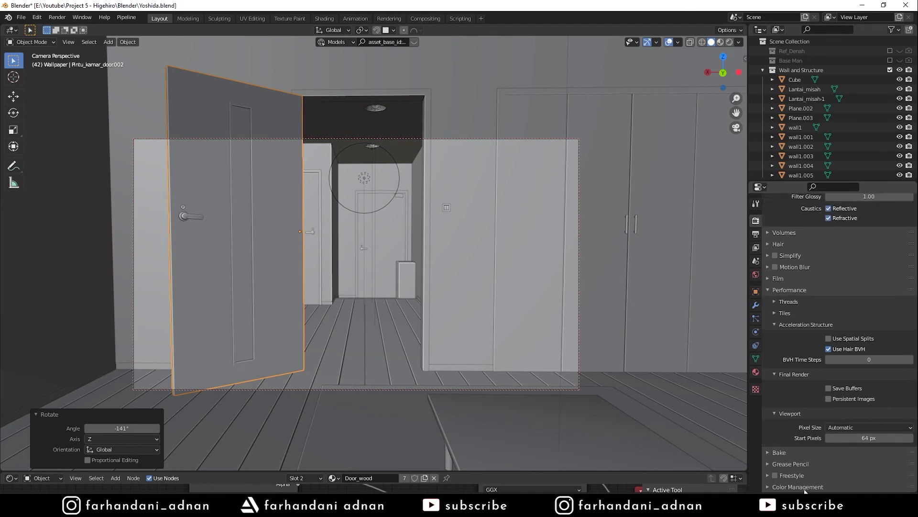
scroll(822, 472, "down", 5)
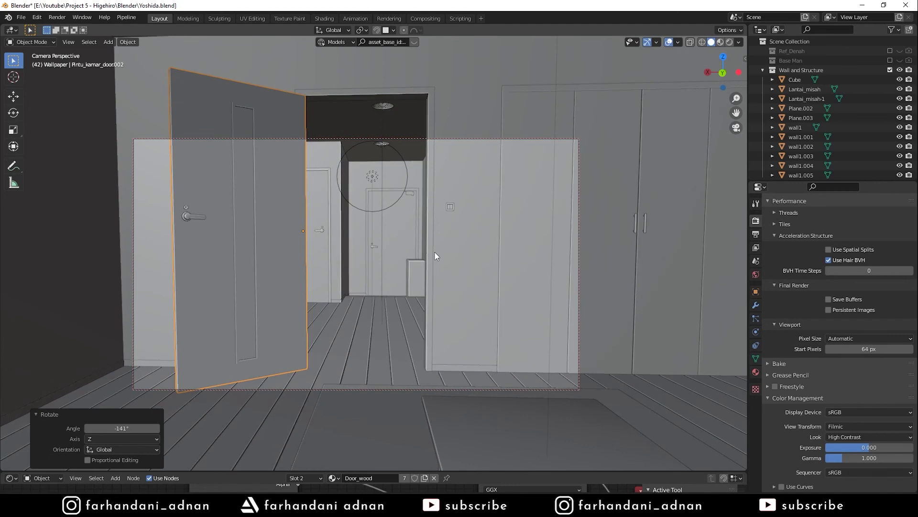
Orbit and zoom the camera view to re-angle the bedroom, shifting the door left
middle_click_drag(451, 244, 485, 261)
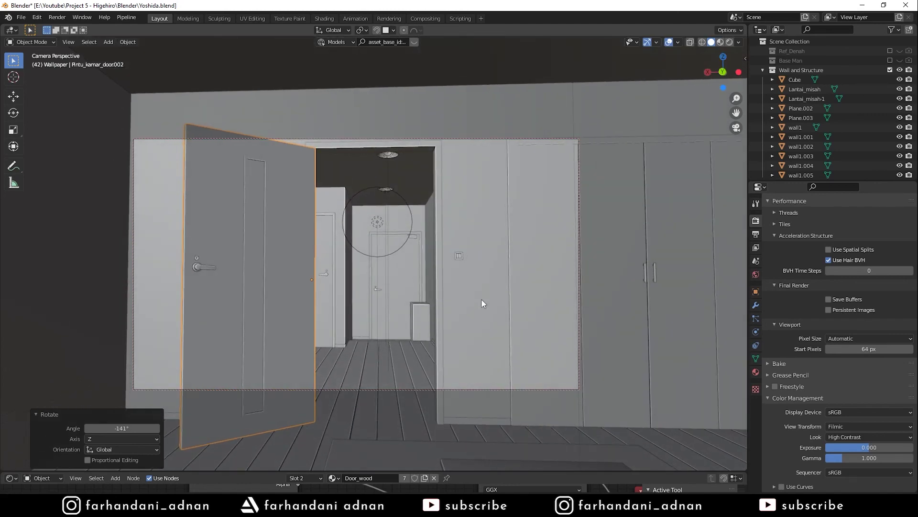
scroll(484, 263, "up", 1)
scroll(493, 256, "up", 1)
scroll(499, 268, "up", 1)
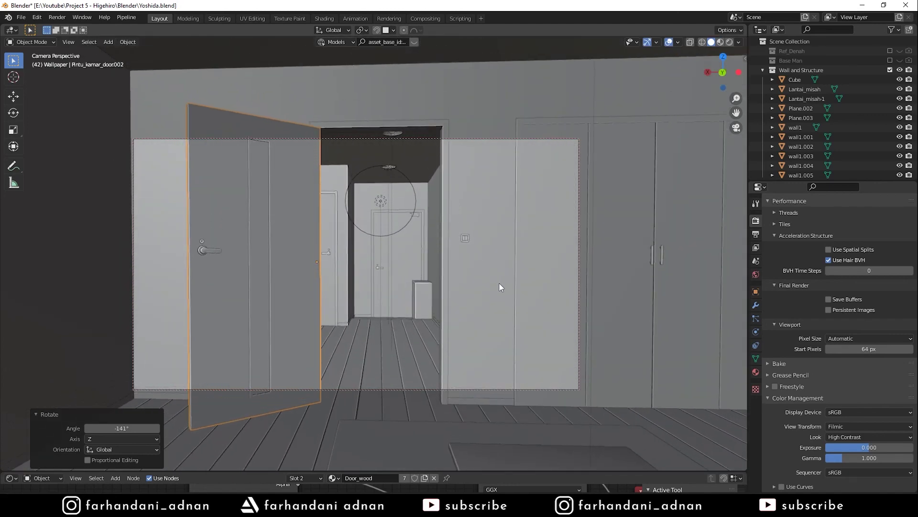
scroll(499, 282, "up", 1)
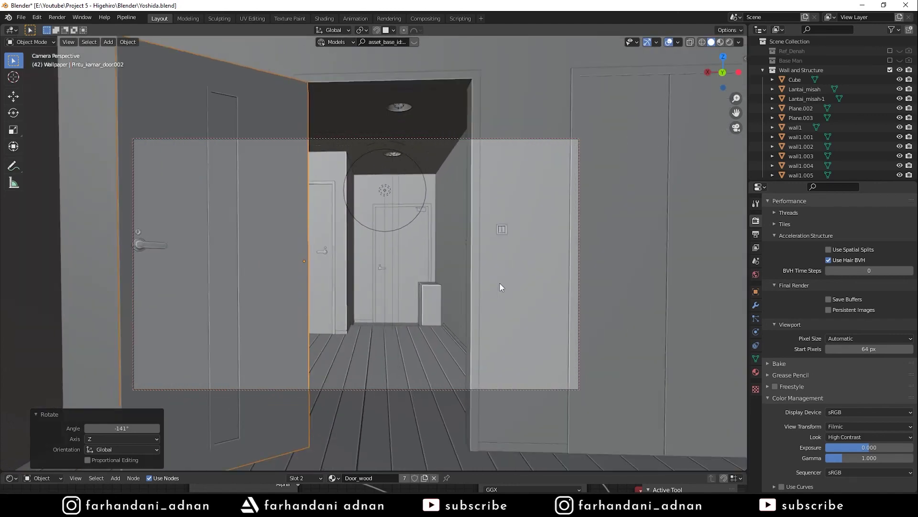
scroll(500, 283, "down", 2)
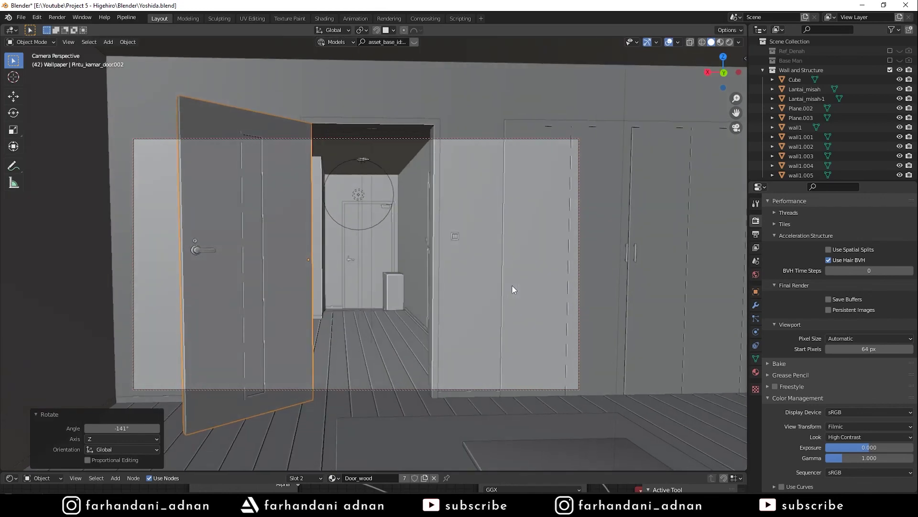
middle_click_drag(510, 285, 483, 285)
Preview the bedroom in Rendered viewport shading, then switch back to Solid
key("z")
left_click(486, 207)
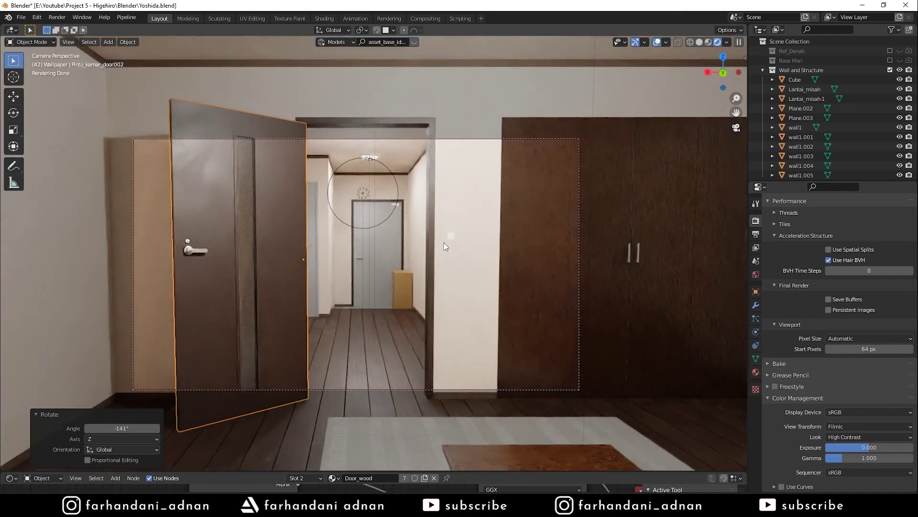
key("z")
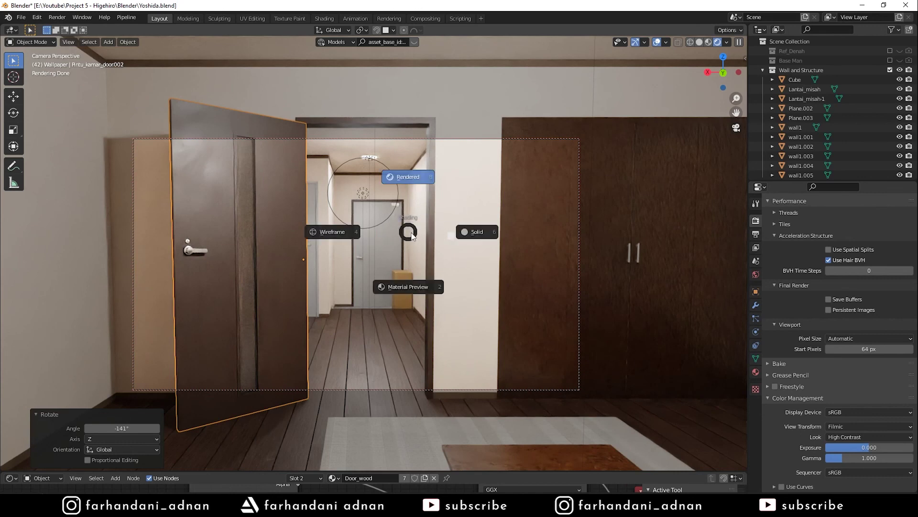
left_click(474, 234)
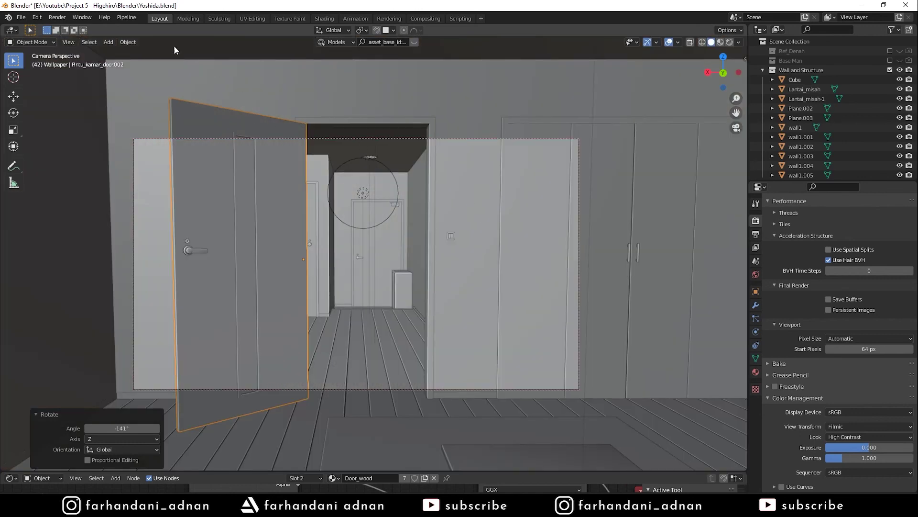
left_click(66, 16)
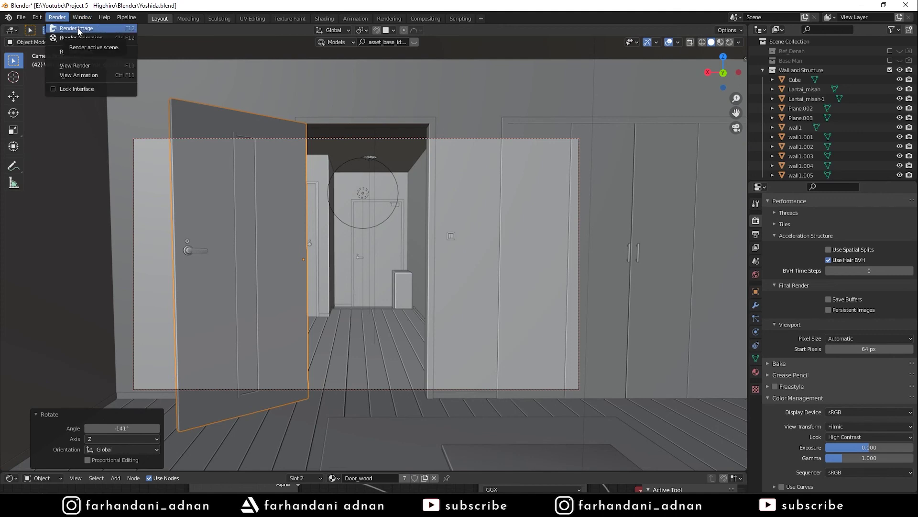
Render an image of the bedroom, then turn off View Lock Camera to View and pan
left_click(80, 30)
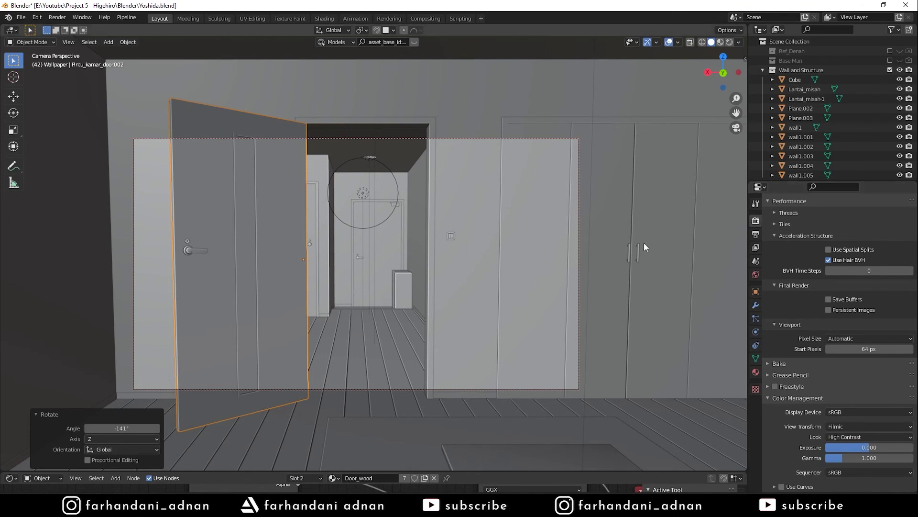
key("n")
left_click(707, 171)
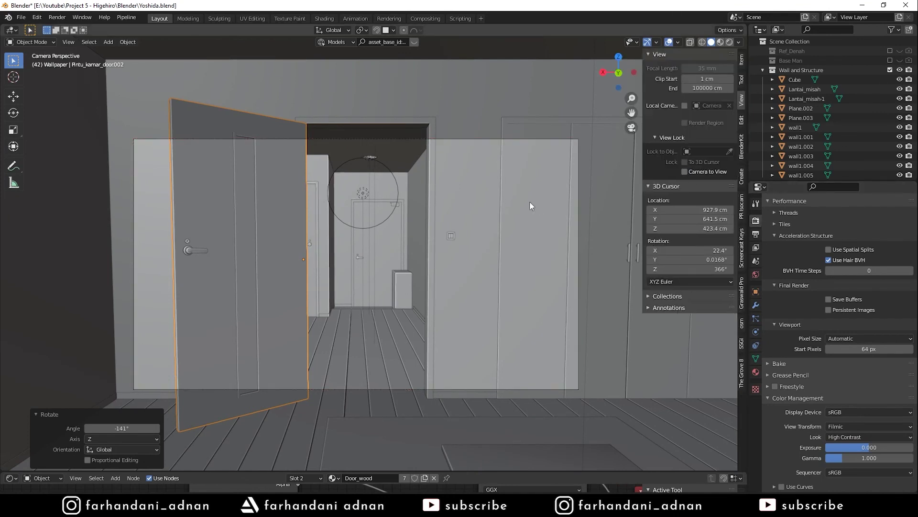
key("n")
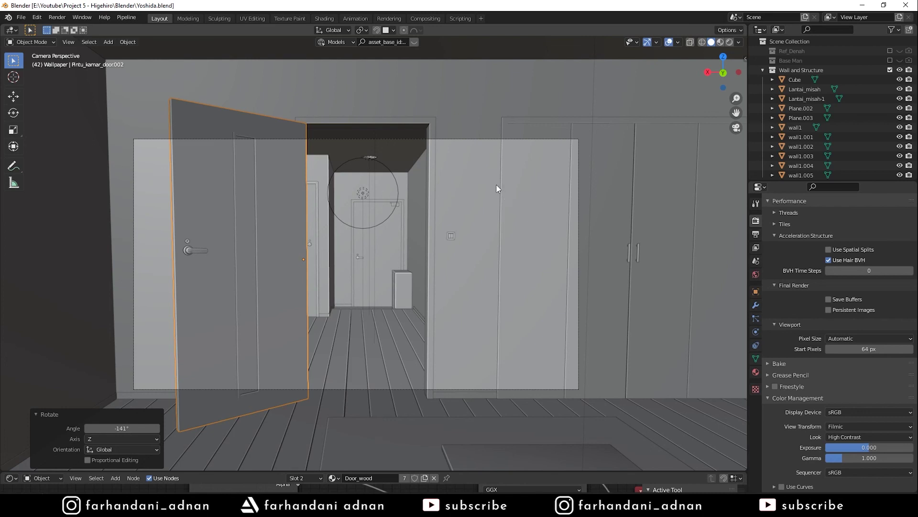
middle_click_drag(464, 169, 472, 166, "shift")
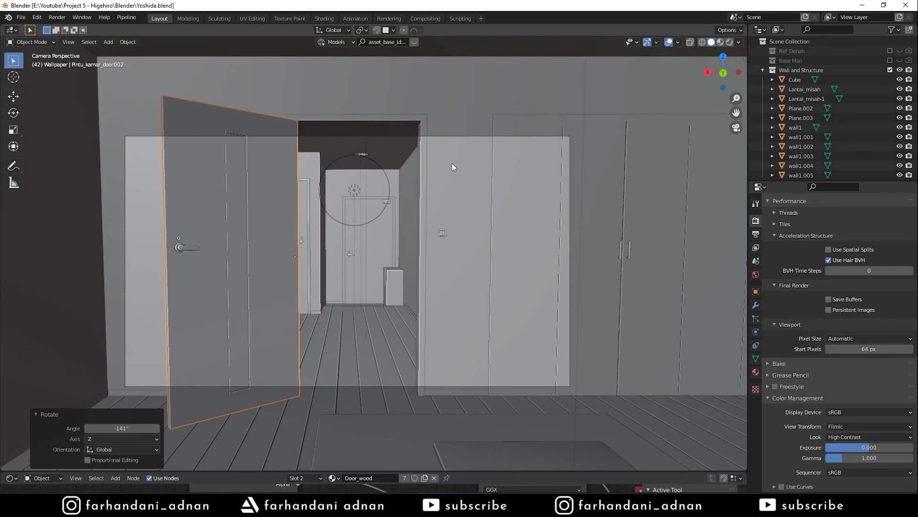